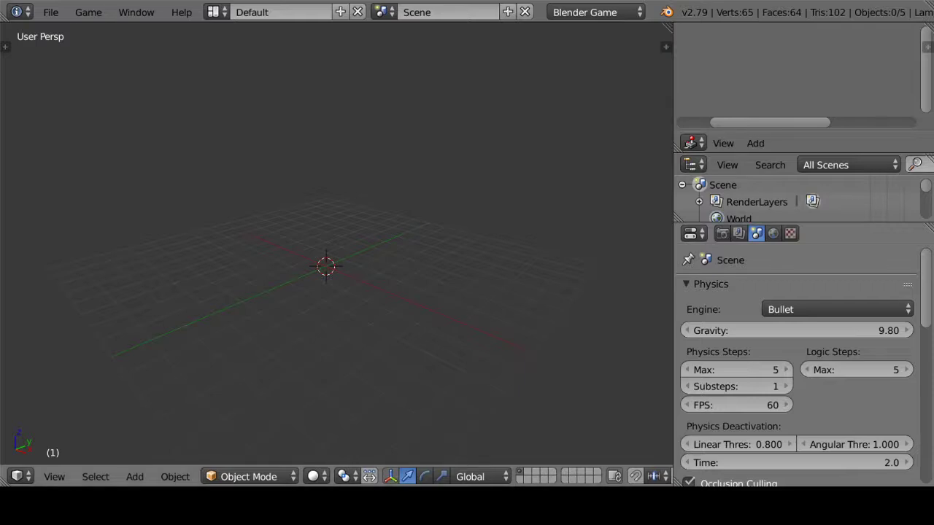
Add a plane mesh and switch to a top orthographic view
key(shift+a)
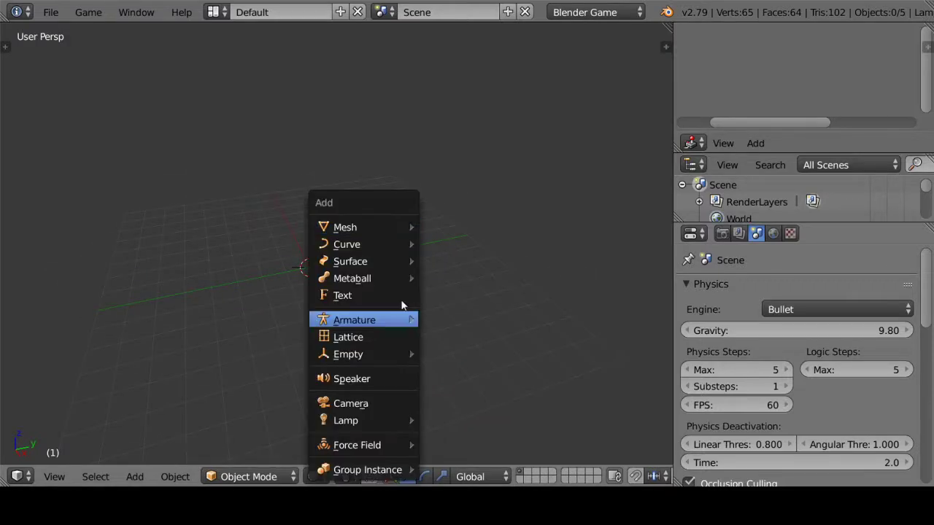
click(458, 228)
middle_drag(377, 278, 352, 305)
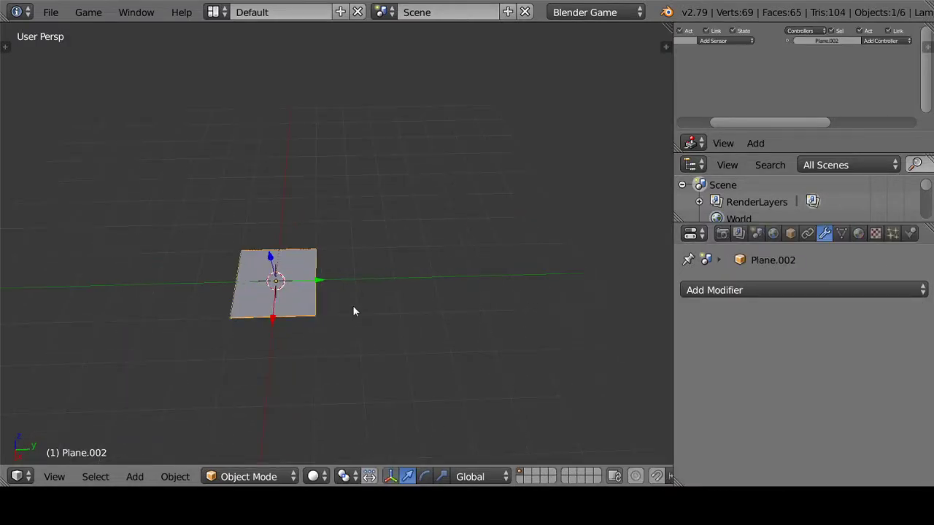
key(KP_7)
scroll(353, 306, up, 4)
scroll(435, 328, up, 2)
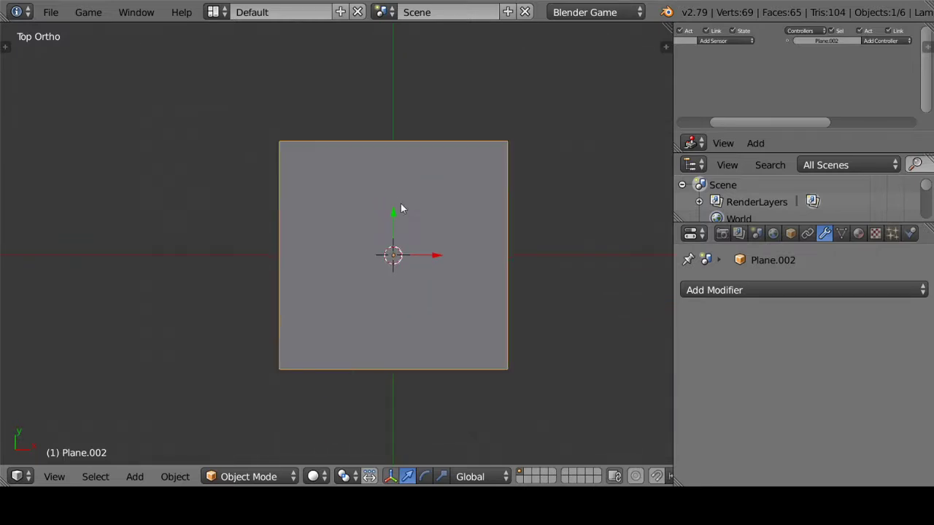
In Edit Mode, add a centred loop cut across the plane
key(Tab)
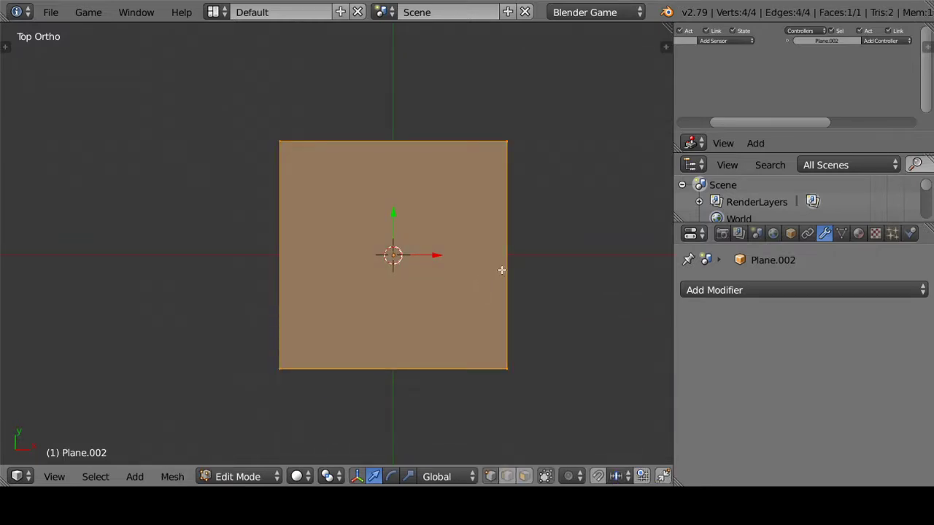
key(ctrl+r)
click(504, 269)
right_click(504, 268)
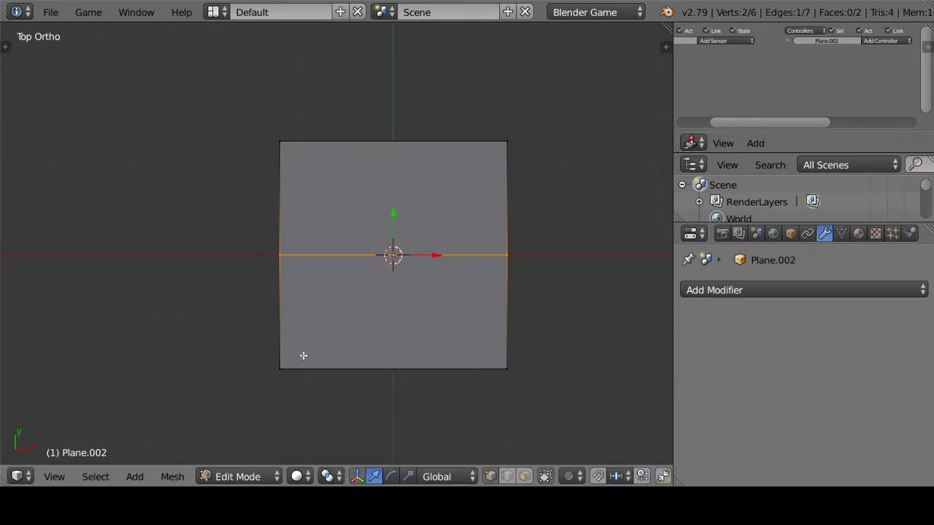
Merge the plane's left-edge vertices into one point, forming a left-pointing triangle
right_drag(280, 369, 323, 192)
key(Escape)
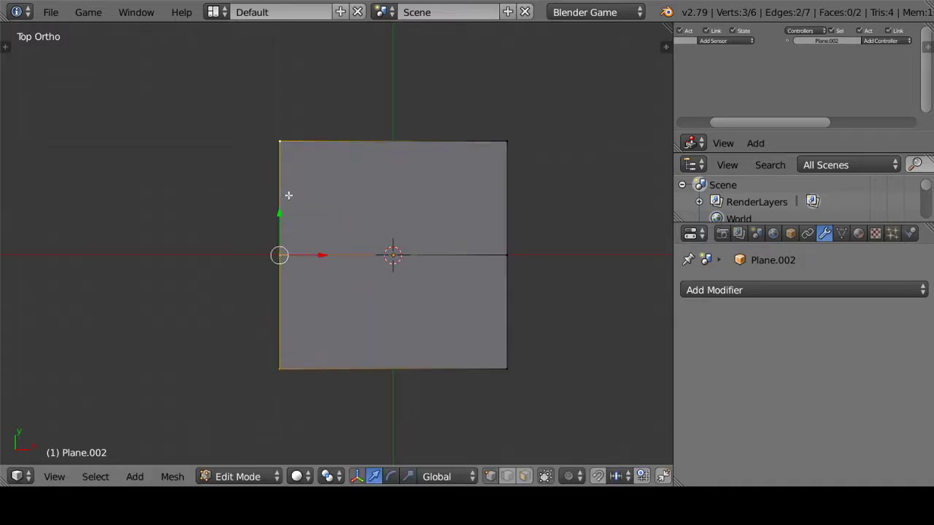
key(shift+s)
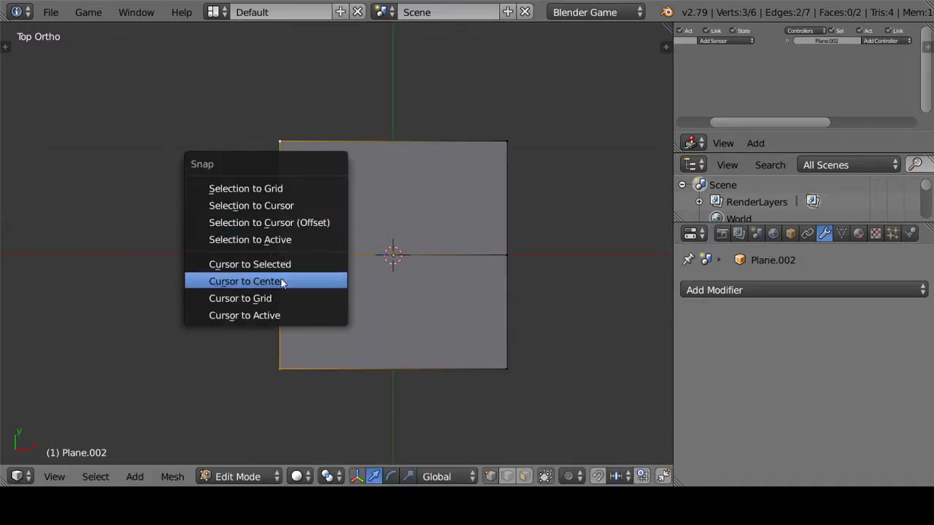
click(344, 273)
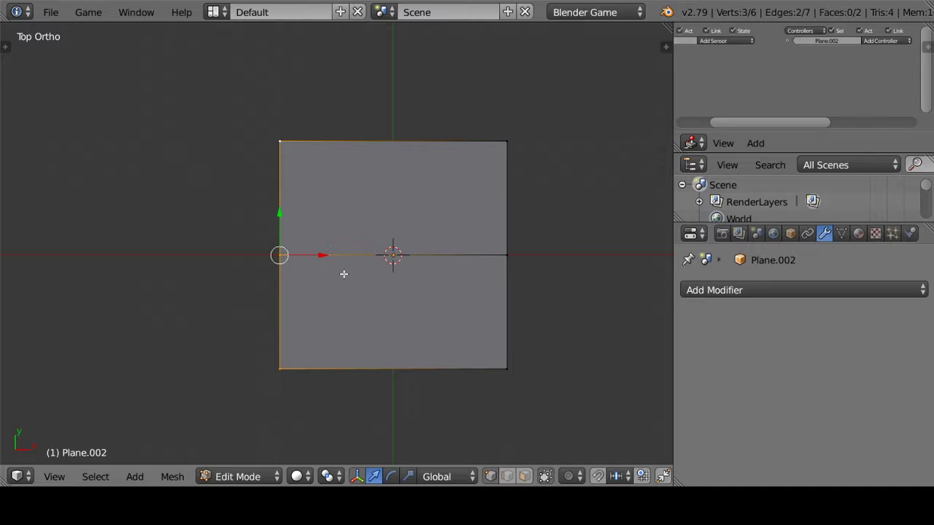
key(alt+m)
click(326, 311)
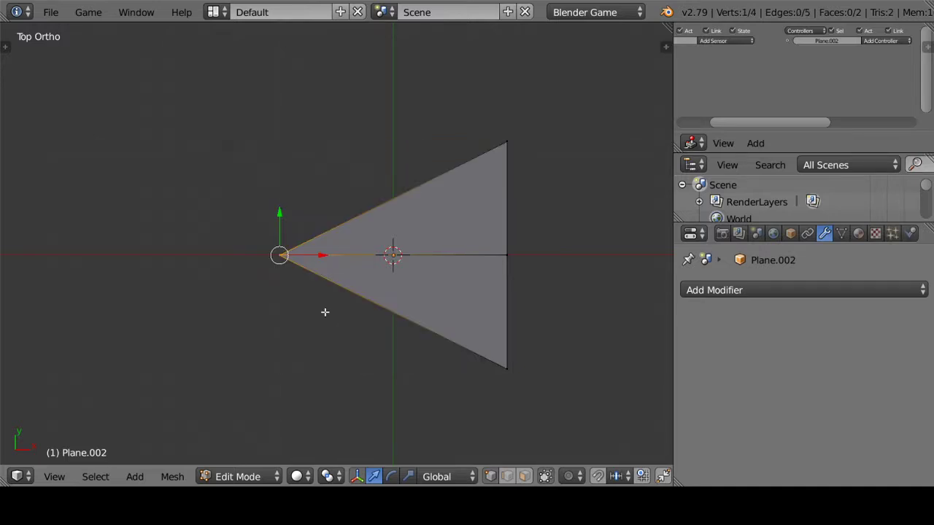
Scale the whole triangle narrower along the X axis
key(a)
key(a)
scroll(462, 290, down, 2)
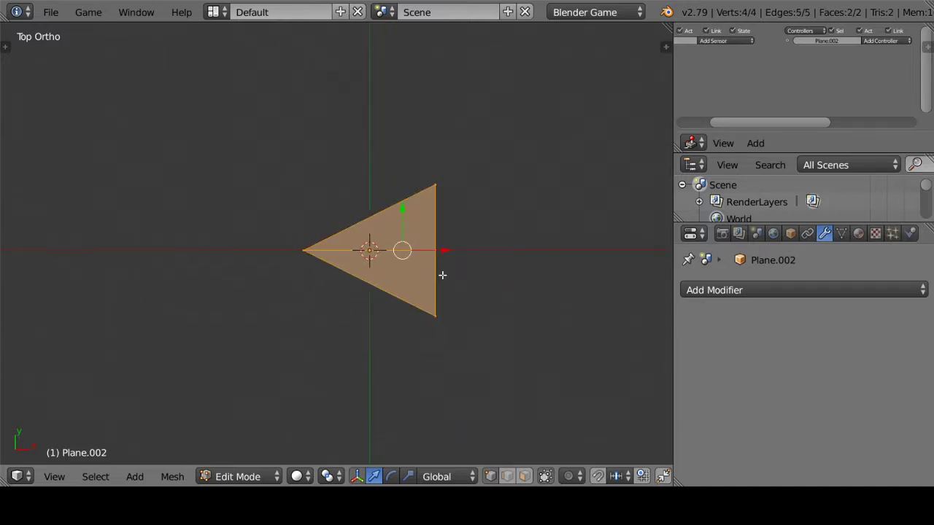
shift+middle_drag(462, 290, 410, 281)
scroll(411, 282, up, 3)
key(s)
key(x)
click(413, 287)
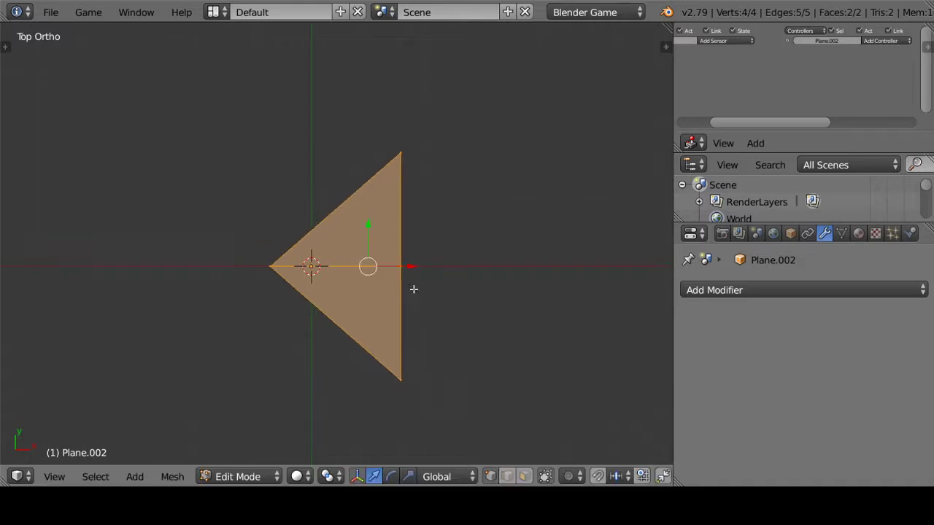
Duplicate the triangle, shift the copy right along X and rotate it 180°
scroll(379, 277, down, 3)
key(shift+d)
right_click(420, 271)
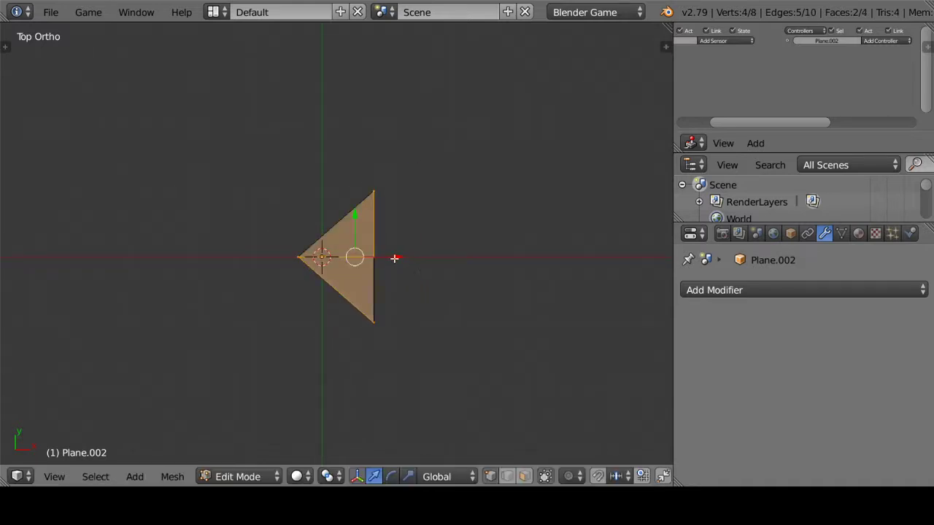
key(g)
key(x)
click(596, 266)
text(r)
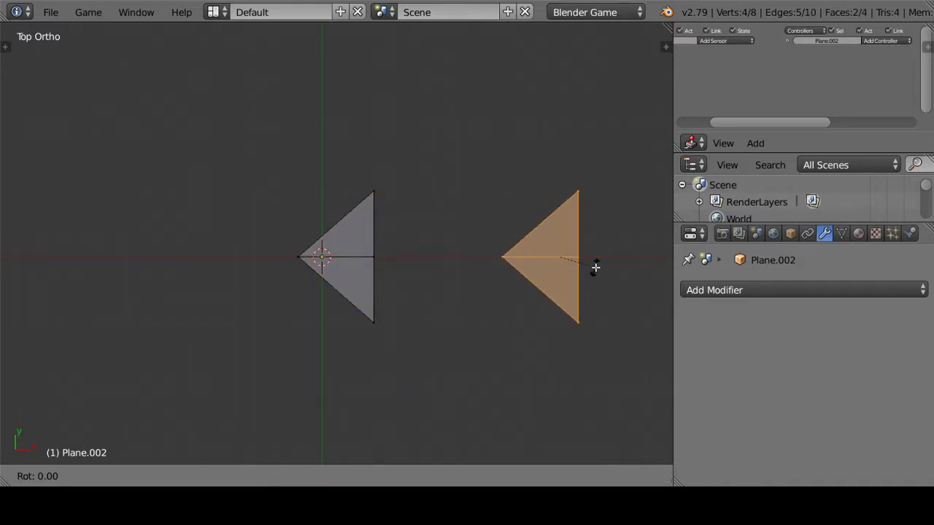
text(80)
key(Return)
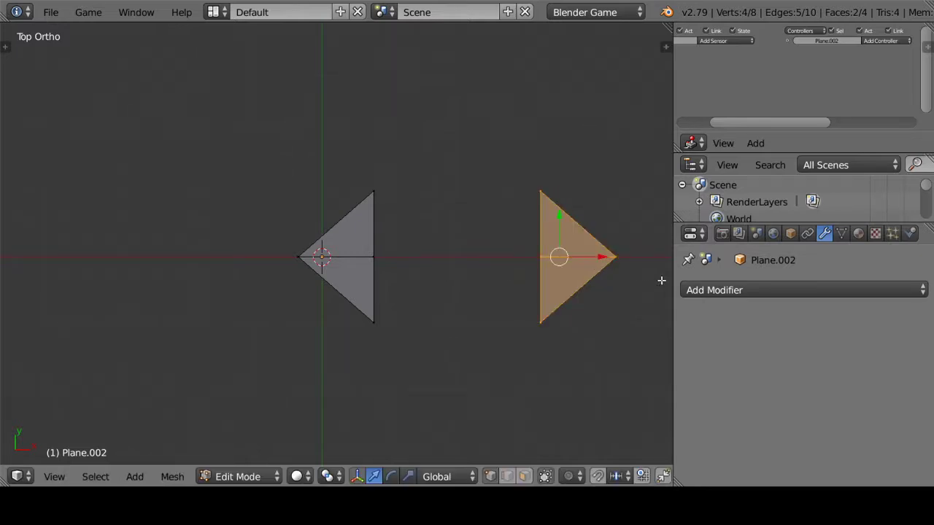
mouse_move(604, 305)
middle_down()
mouse_move(565, 304)
mouse_move(537, 264)
mouse_move(506, 110)
mouse_move(500, 233)
mouse_move(605, 344)
middle_up()
Slide the right triangle along X closer to the left one
right_click(592, 370)
scroll(597, 389, down, 3)
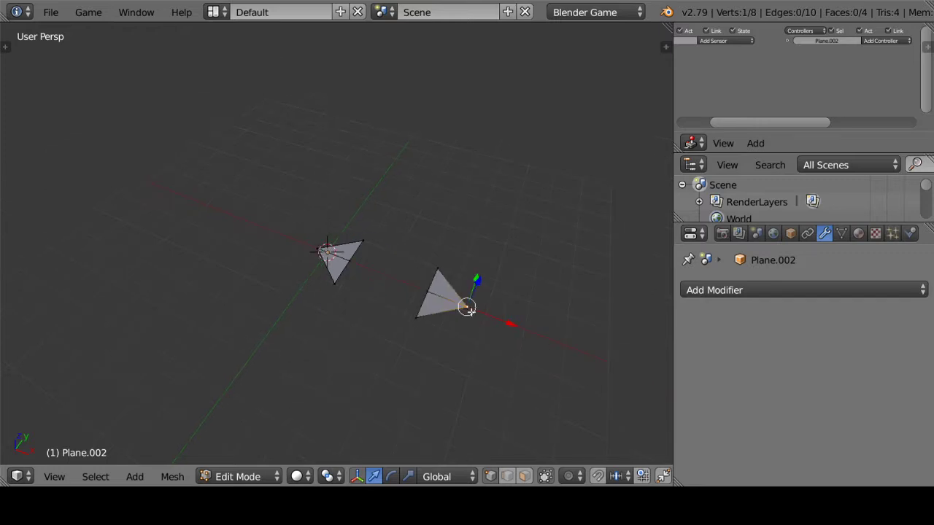
key(g)
key(x)
click(514, 324)
key(KP_7)
scroll(459, 321, up, 1)
key(a)
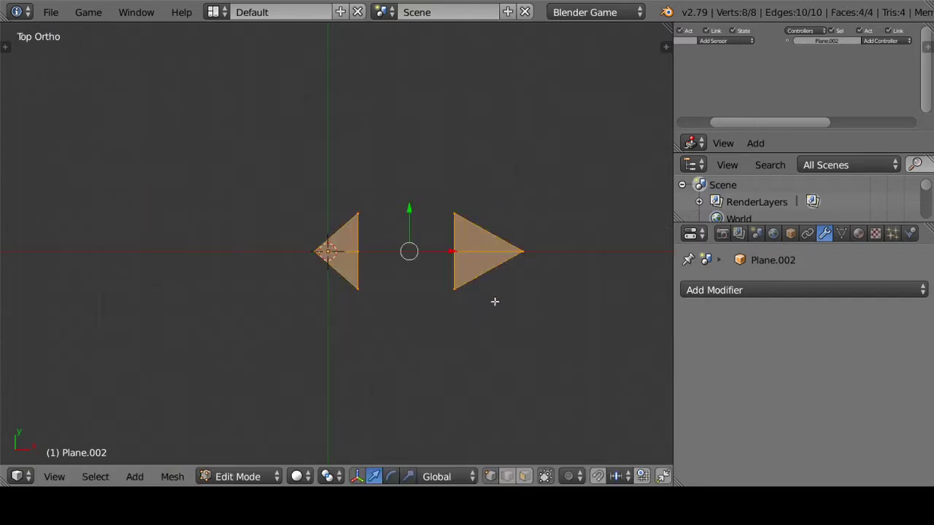
key(a)
key(l)
scroll(468, 291, up, 3)
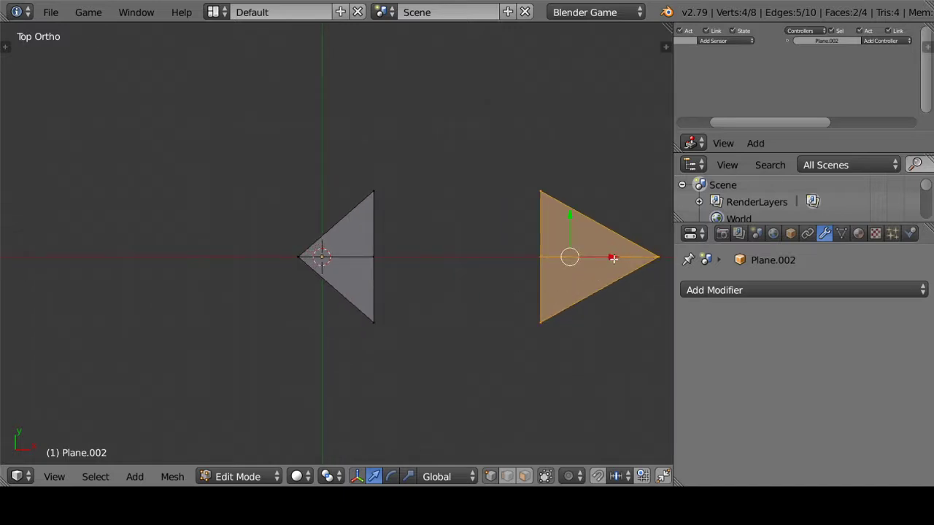
drag(613, 258, 592, 258)
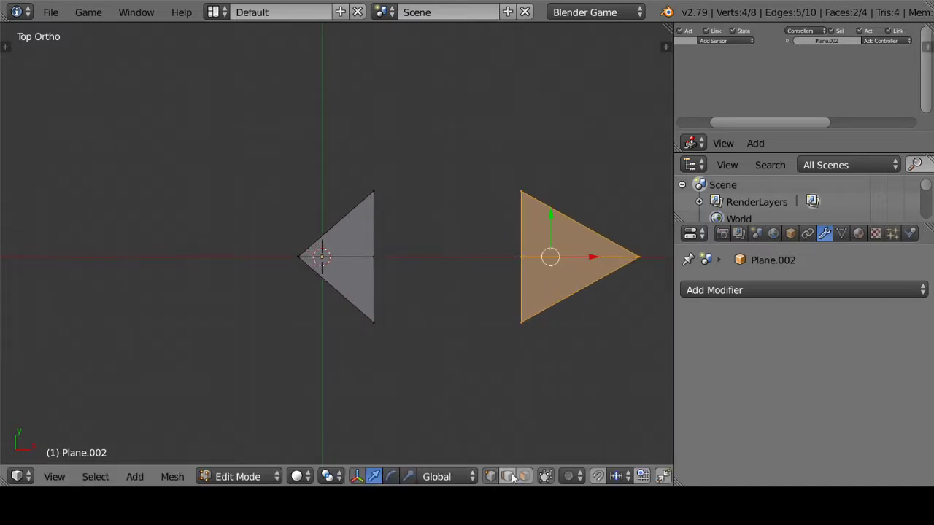
Fill faces across the lower and upper gaps between the two triangles
right_click(514, 275)
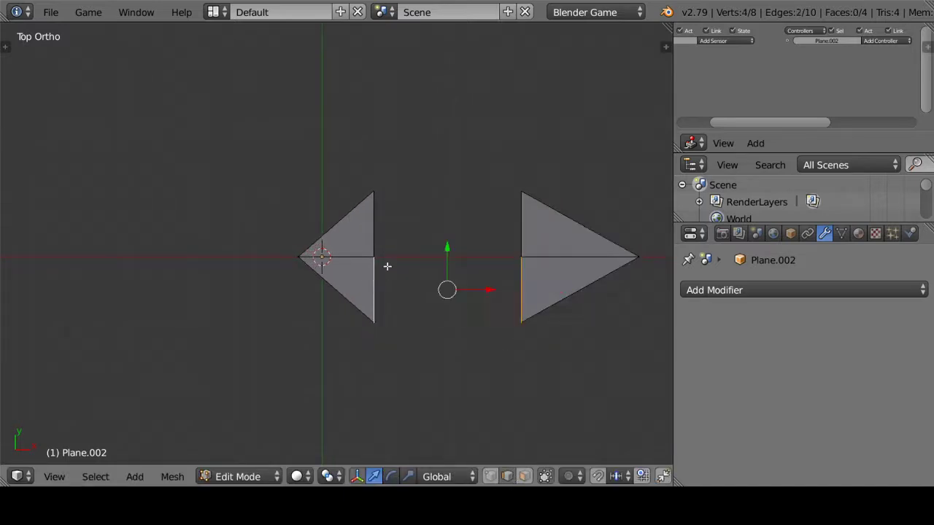
key(f)
right_click(509, 225)
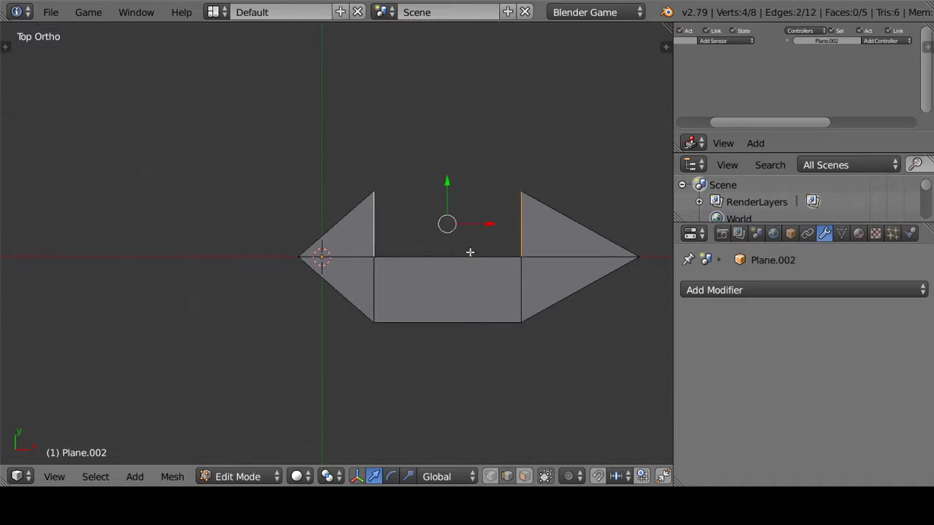
key(f)
Raise the hull's middle edge 0.421 units along Z into a ridge
middle_drag(525, 278, 563, 246)
right_click(522, 211)
mouse_move(522, 212)
middle_down()
mouse_move(516, 170)
mouse_move(490, 167)
middle_up()
key(g)
key(z)
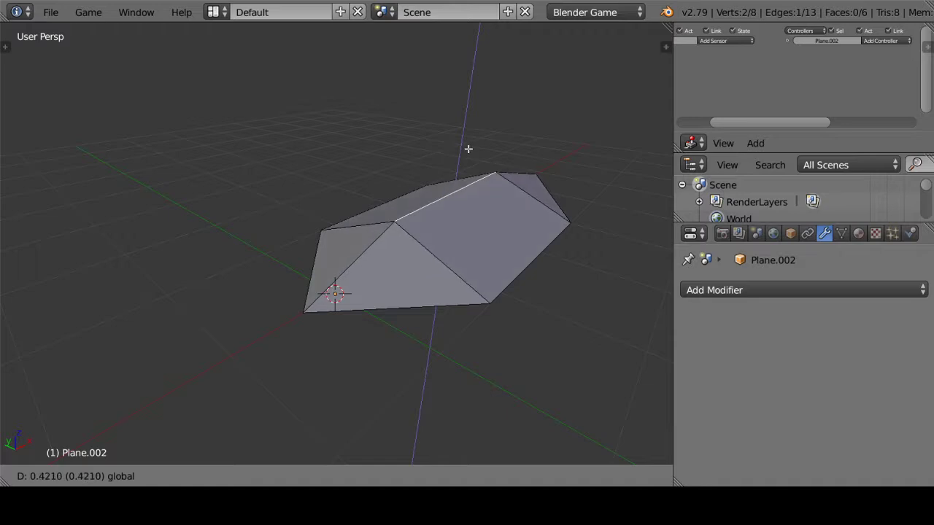
click(470, 149)
mouse_move(450, 195)
middle_down()
mouse_move(532, 105)
mouse_move(425, 277)
middle_up()
Add a Mirror modifier to the hull with X-axis mirroring turned off
key(Tab)
click(836, 290)
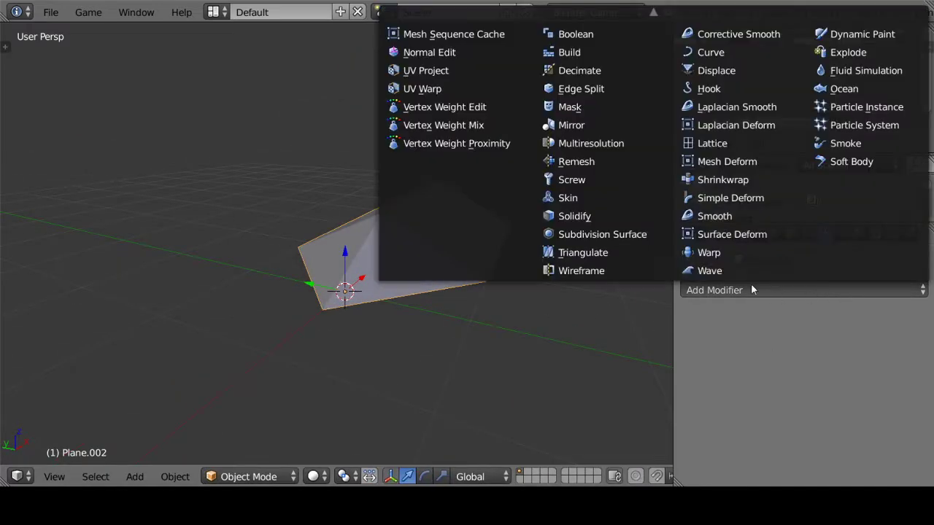
click(583, 128)
middle_drag(611, 190, 584, 249)
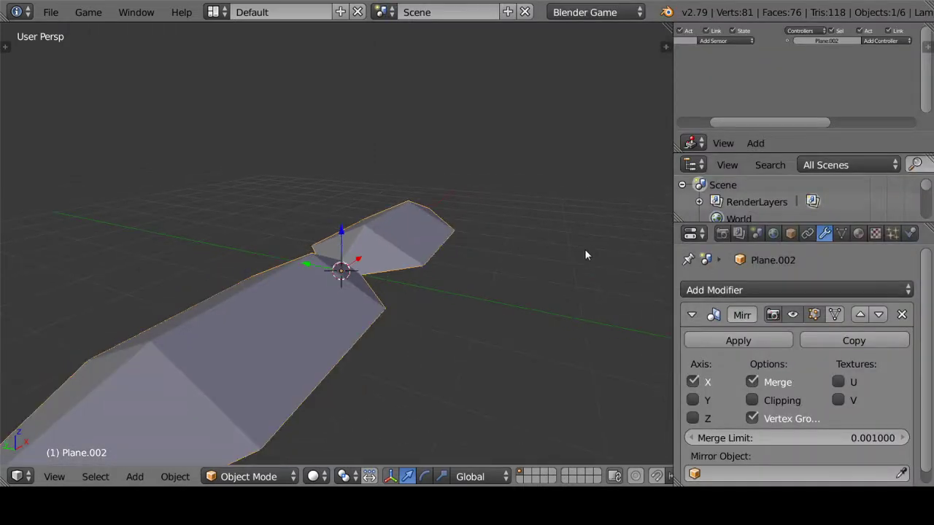
click(693, 382)
mouse_move(411, 291)
middle_down()
mouse_move(375, 292)
mouse_move(416, 297)
middle_up()
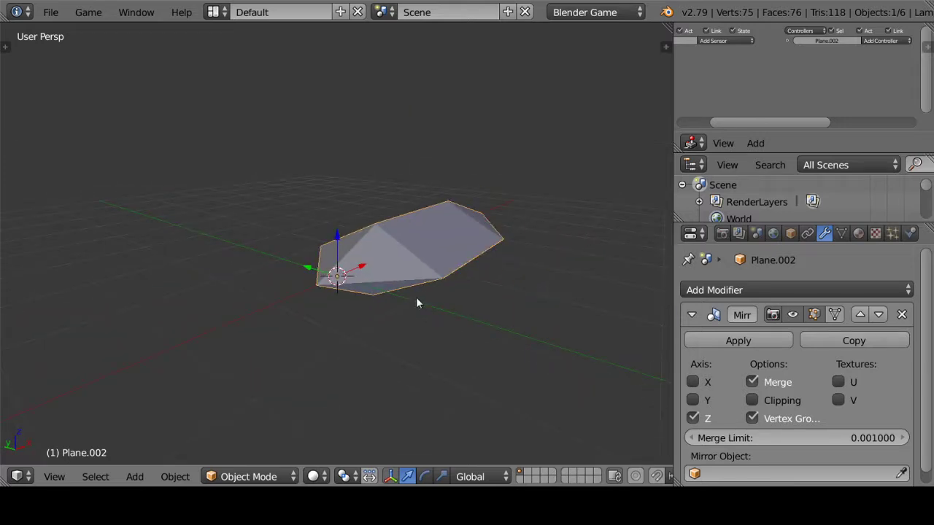
Rotate the hull 90° about X and inspect it from the side
text(rx90)
key(Return)
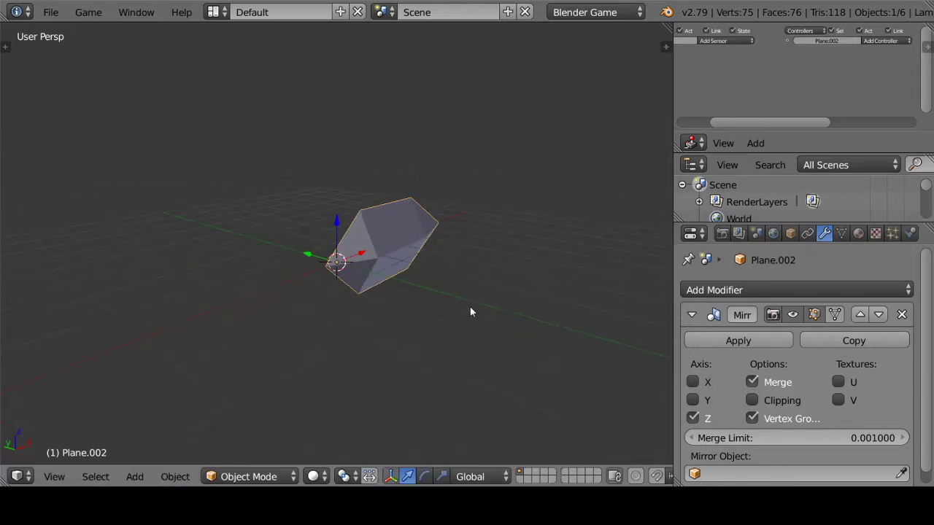
mouse_move(471, 308)
middle_down()
mouse_move(431, 292)
mouse_move(414, 305)
mouse_move(425, 281)
middle_up()
scroll(483, 283, down, 2)
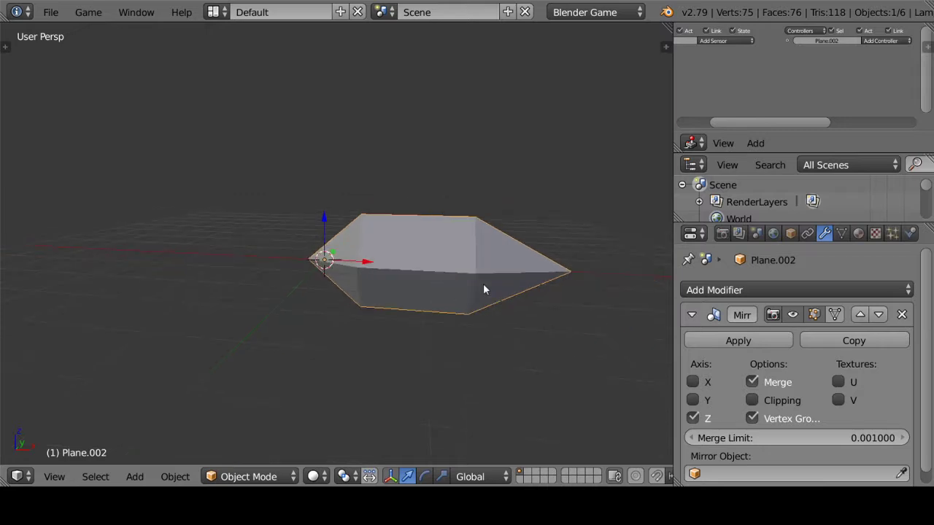
scroll(509, 316, down, 2)
scroll(493, 306, down, 2)
scroll(496, 305, up, 5)
middle_drag(499, 305, 531, 294)
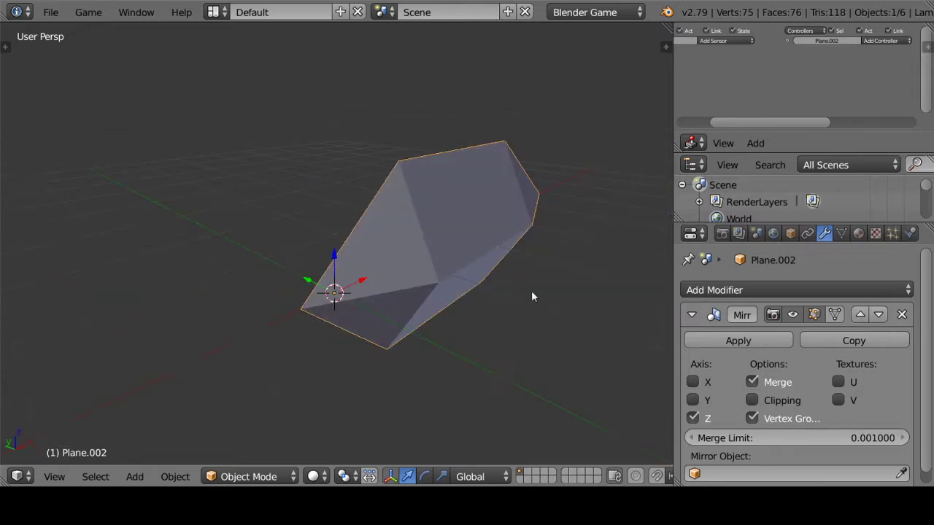
mouse_move(457, 289)
middle_down()
mouse_move(559, 267)
mouse_move(512, 224)
mouse_move(446, 292)
mouse_move(502, 304)
mouse_move(505, 273)
mouse_move(502, 284)
middle_up()
scroll(525, 292, up, 2)
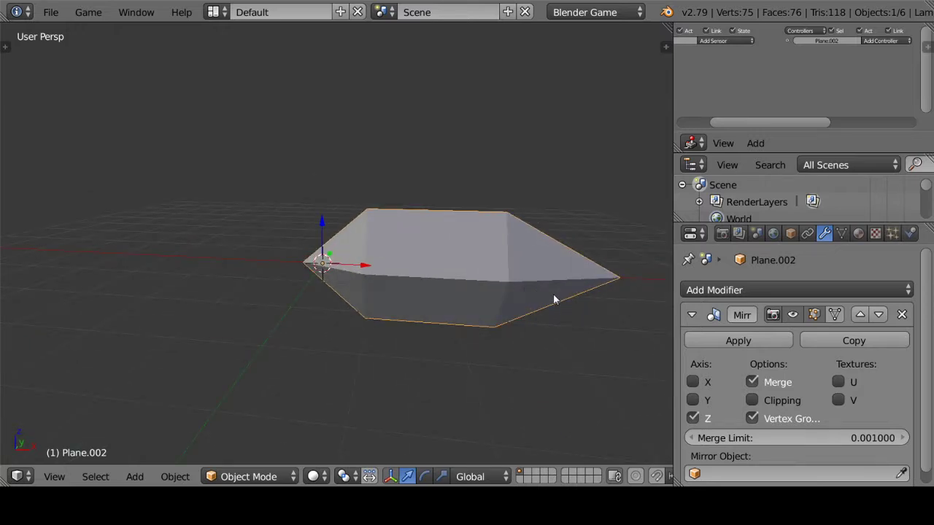
Narrow the whole hull slightly along X, then collapse the Mirror modifier panel
key(Tab)
key(a)
key(s)
key(x)
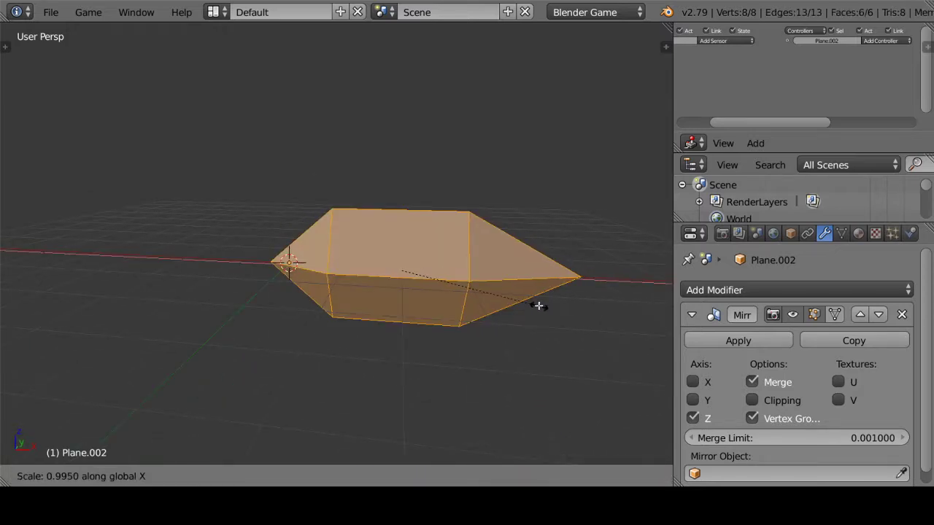
click(527, 303)
key(Tab)
mouse_move(455, 285)
middle_down()
mouse_move(491, 258)
mouse_move(470, 259)
mouse_move(491, 308)
middle_up()
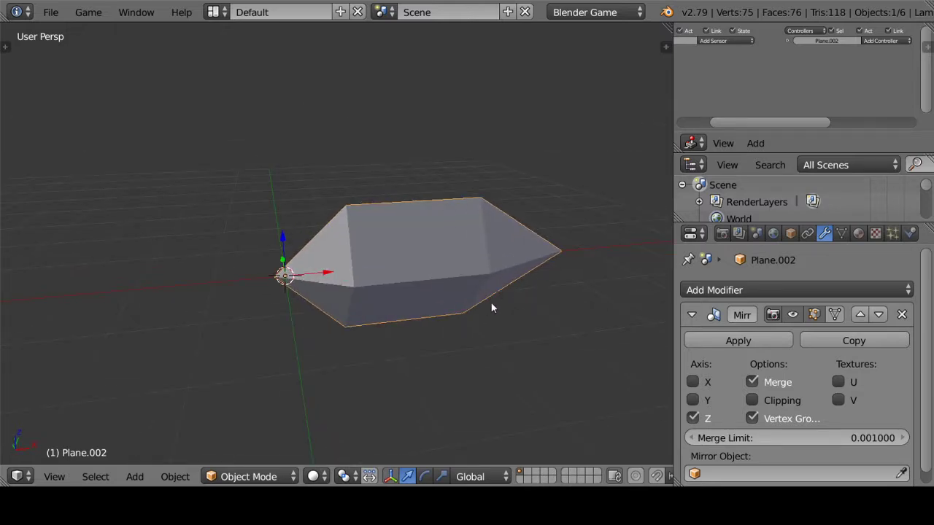
click(691, 314)
Separate one tip's faces of the hull into their own object
middle_drag(371, 237, 383, 247)
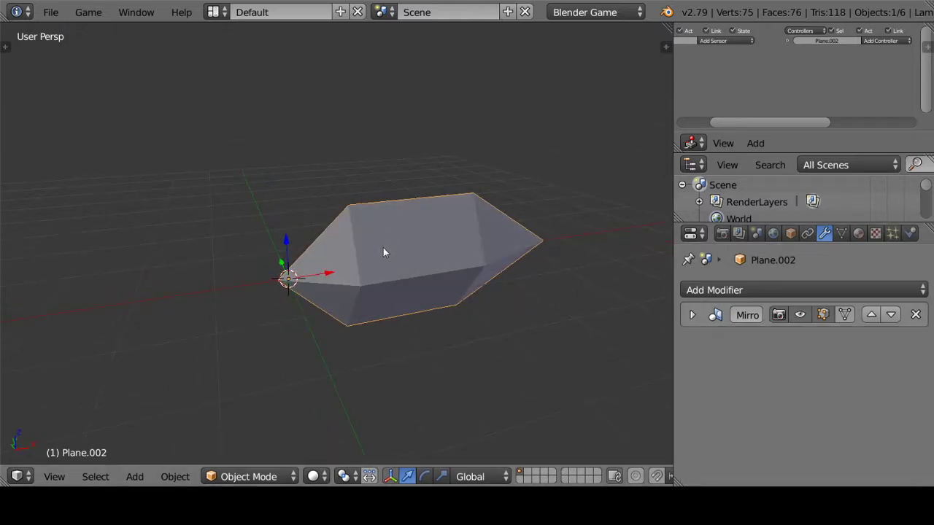
key(Tab)
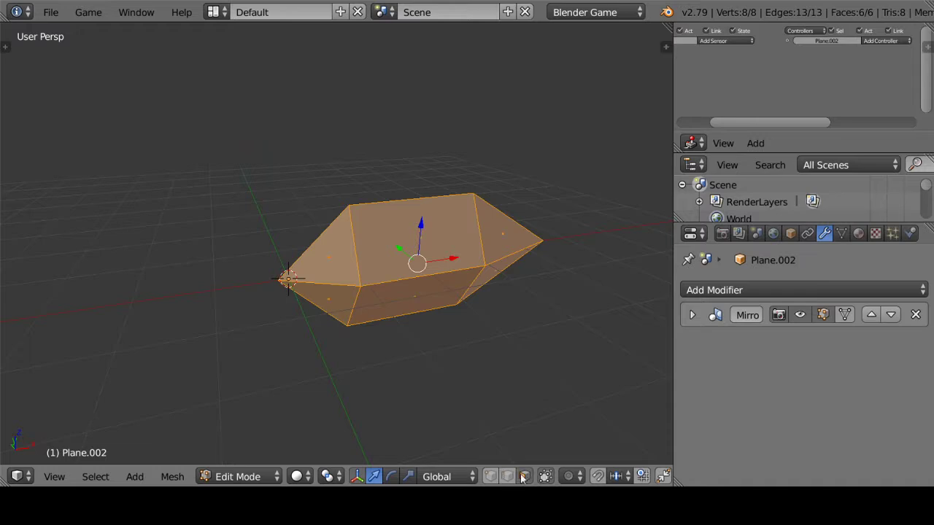
click(332, 247)
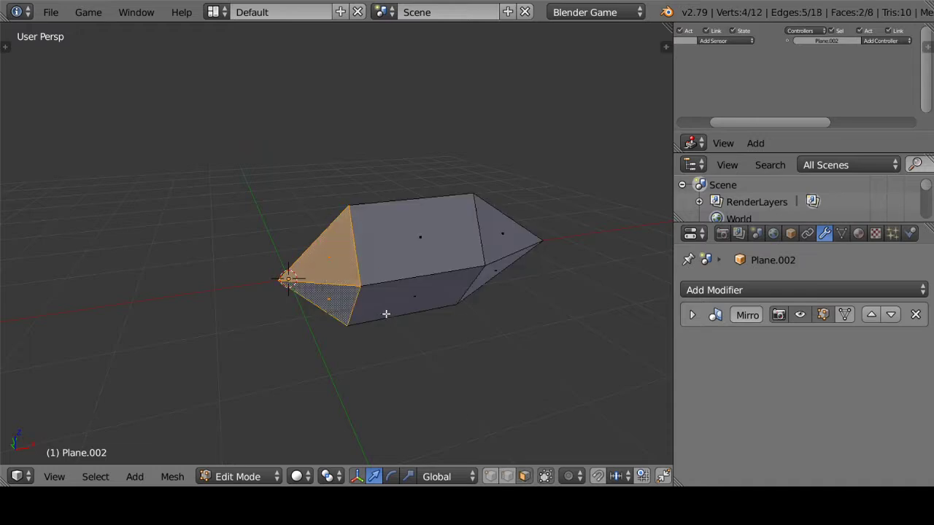
right_click(466, 227)
key(p)
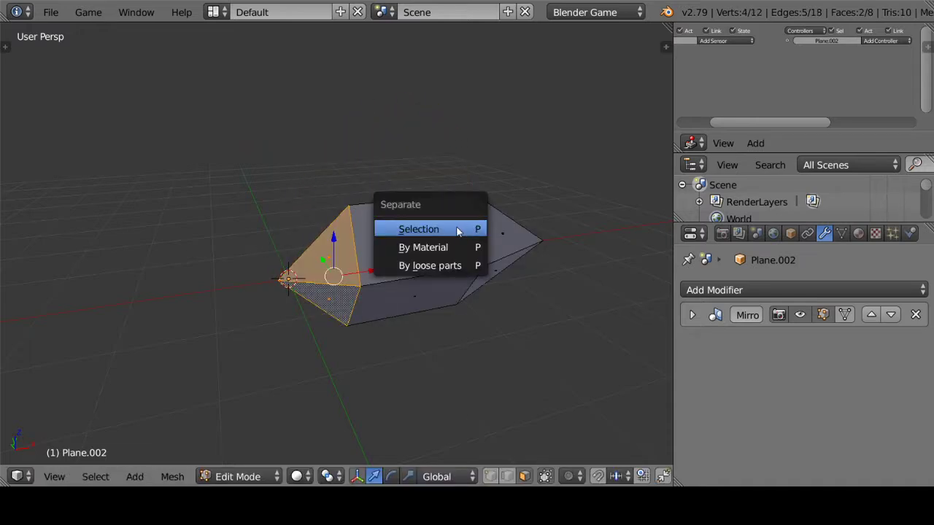
click(433, 232)
key(Tab)
Move the separated tip piece away from the hull
right_click(340, 260)
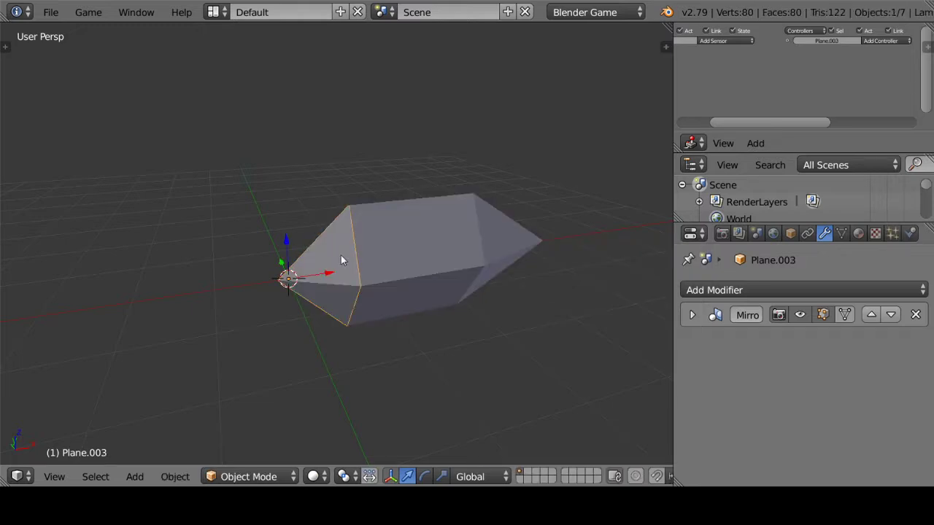
middle_drag(340, 261, 362, 291)
key(g)
click(343, 311)
Shrink the piece's two triangle faces, scaling along Y and then uniformly
key(Tab)
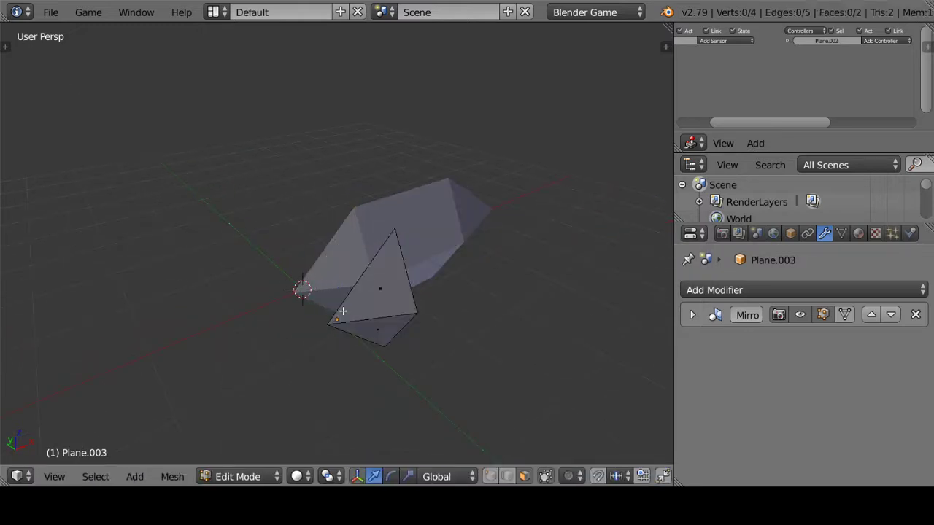
right_click(382, 307)
shift+right_click(383, 328)
key(s)
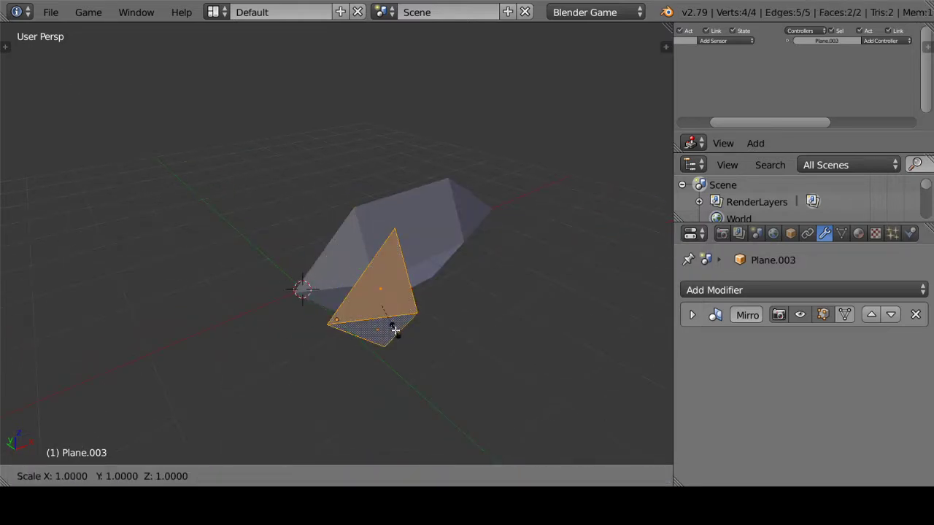
key(y)
key(Escape)
mouse_move(394, 330)
middle_down()
mouse_move(477, 358)
mouse_move(544, 344)
middle_up()
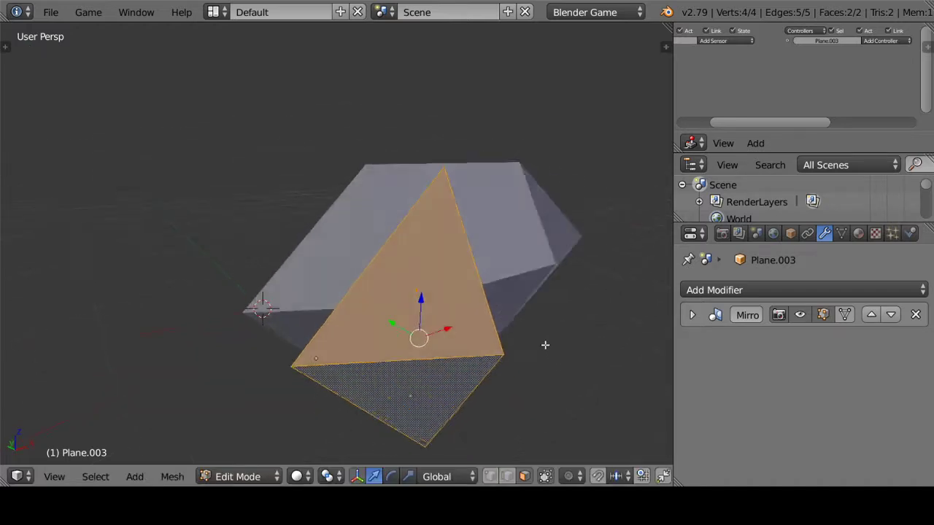
key(s)
click(489, 348)
In front orthographic wireframe view, flatten the triangle along Z
key(KP_2)
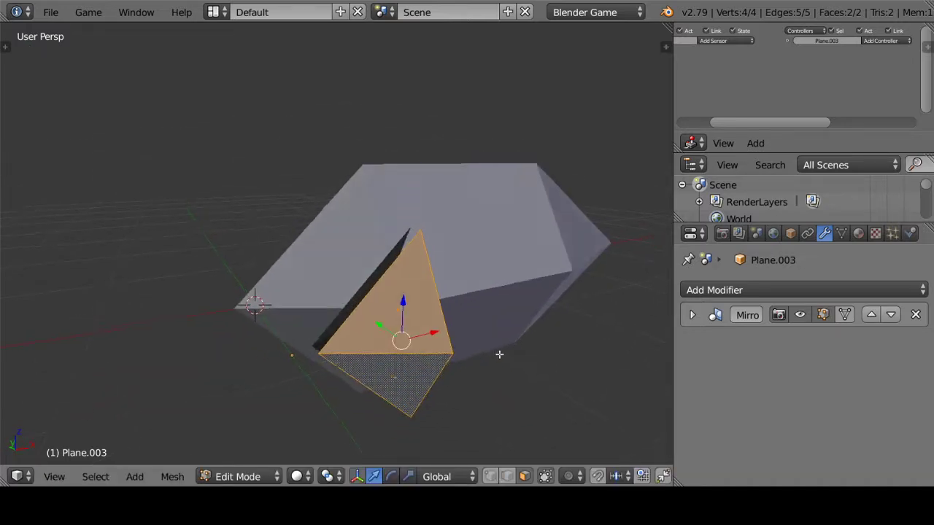
key(KP_2)
key(KP_5)
key(KP_1)
key(z)
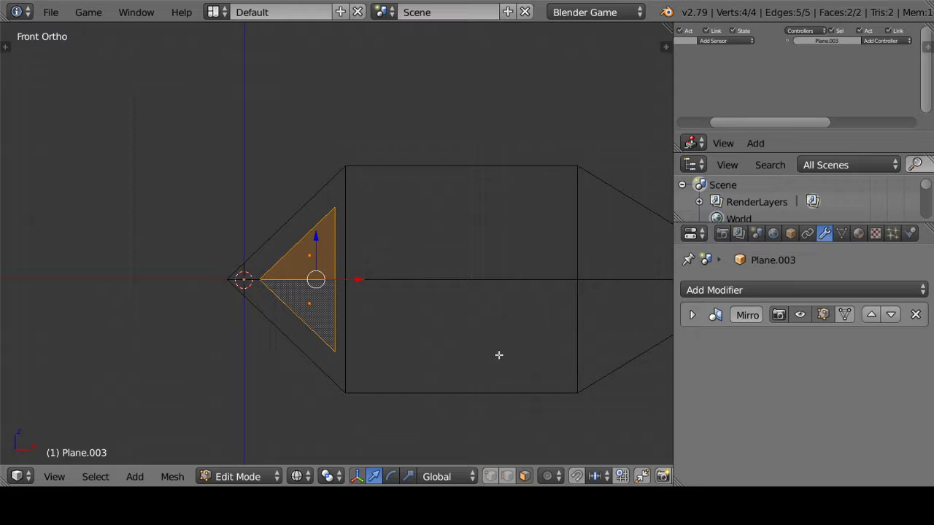
key(s)
key(z)
click(386, 305)
key(z)
Place the triangle against the hull side along X and scale it on Y
middle_drag(354, 309, 427, 345)
key(KP_5)
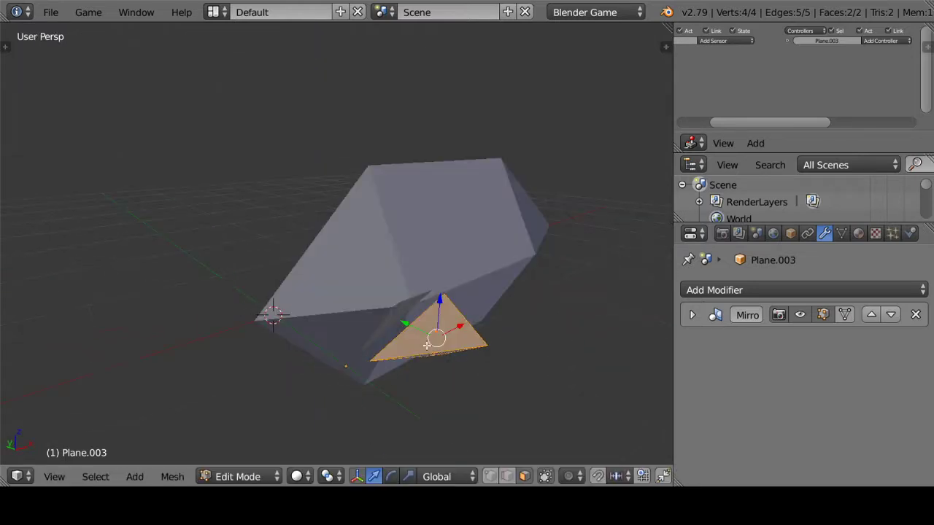
key(g)
key(x)
click(566, 354)
key(s)
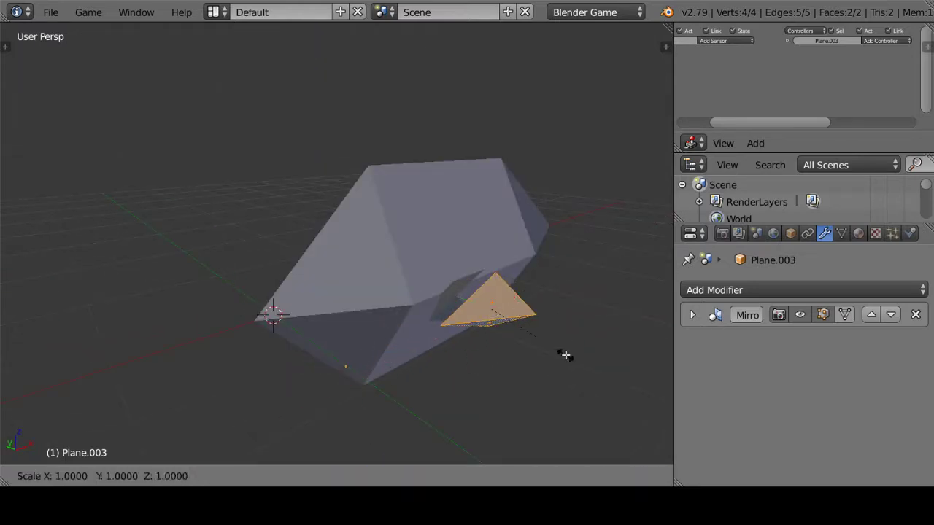
key(y)
click(549, 340)
middle_drag(546, 337, 479, 397)
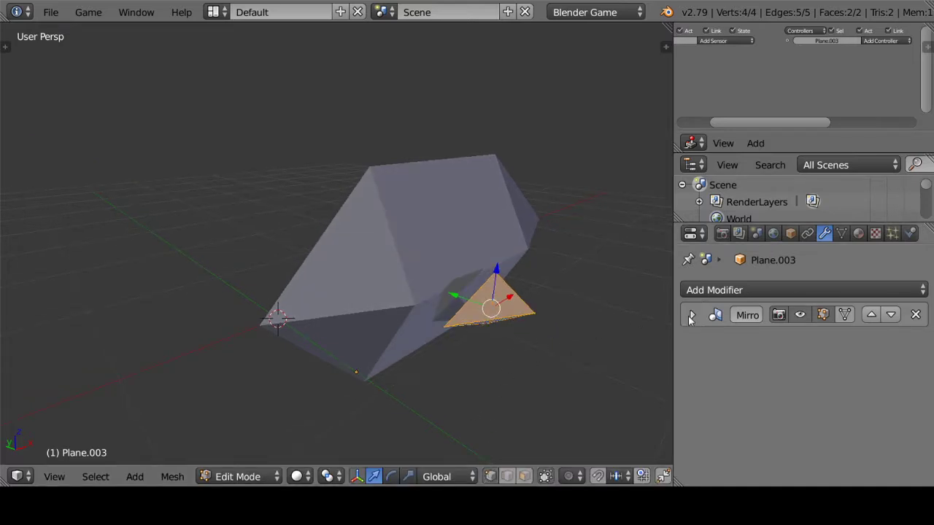
Enable Clipping in the fin's Mirror modifier and slide the triangle along Y
click(691, 314)
click(752, 400)
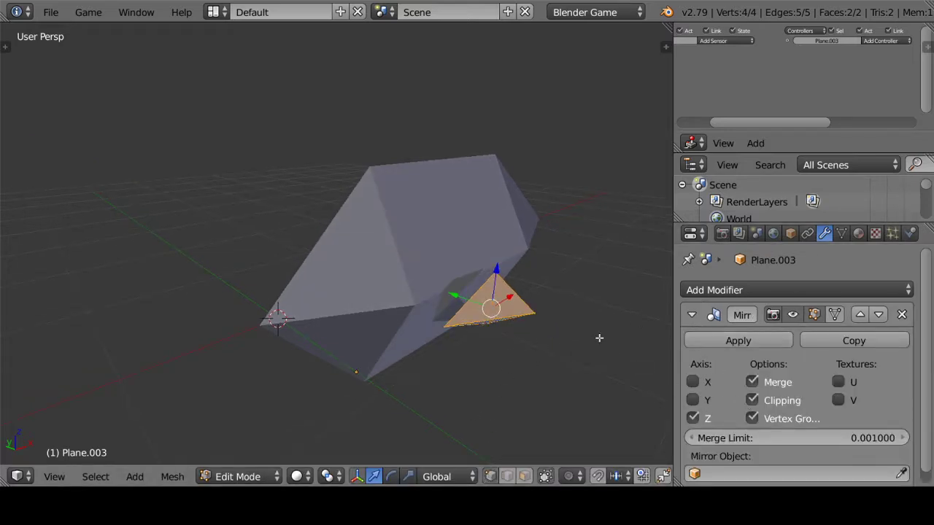
key(a)
key(a)
key(g)
key(y)
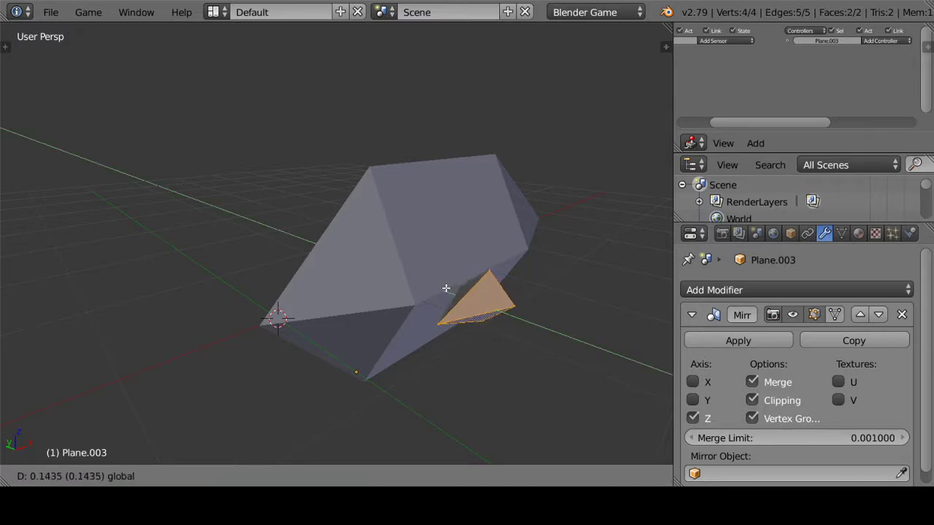
click(438, 284)
Move the fin's origin to its tip by snapping the 3D cursor there
scroll(438, 285, up, 5)
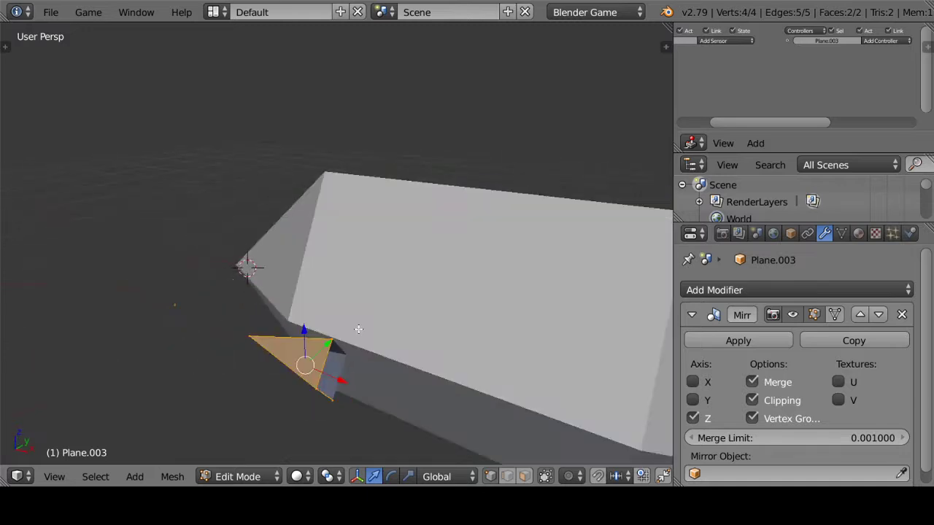
mouse_move(350, 291)
middle_down()
mouse_move(269, 315)
mouse_move(363, 315)
middle_up()
key(Tab)
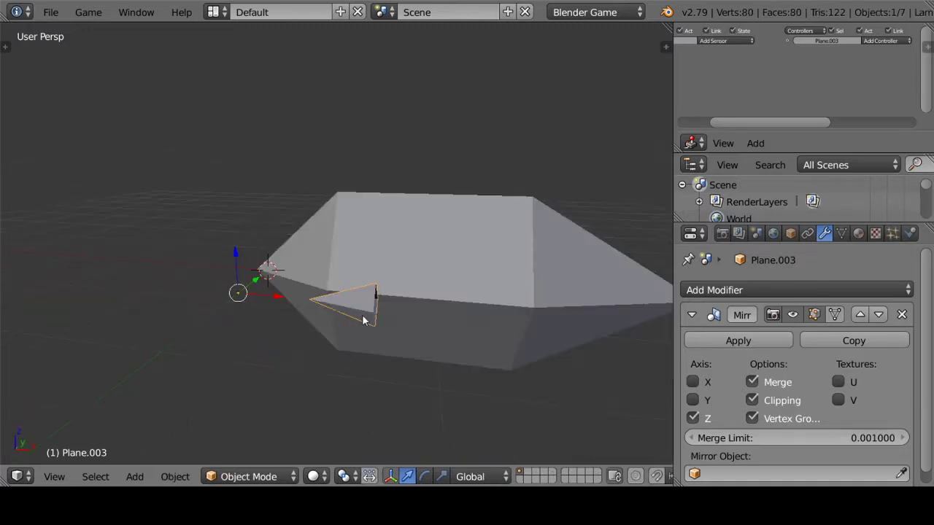
key(Tab)
key(shift+s)
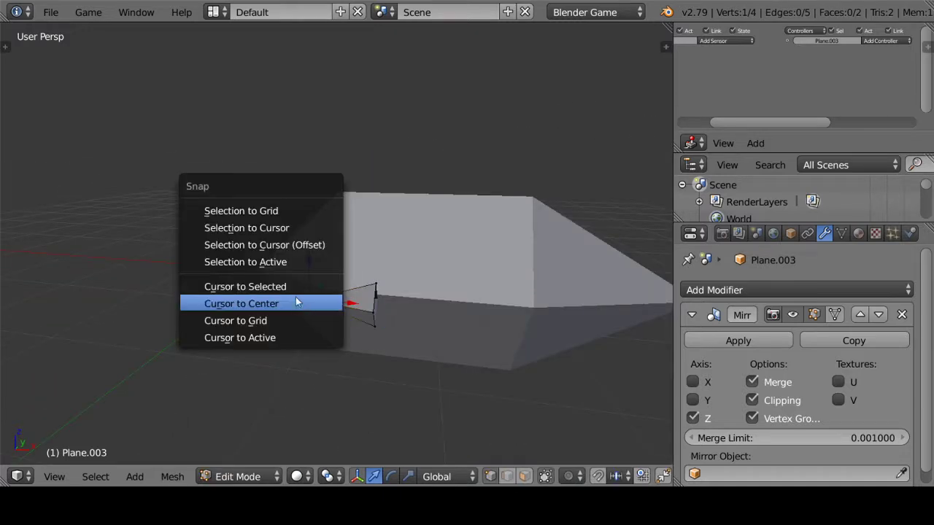
click(309, 302)
key(Tab)
key(t)
click(69, 238)
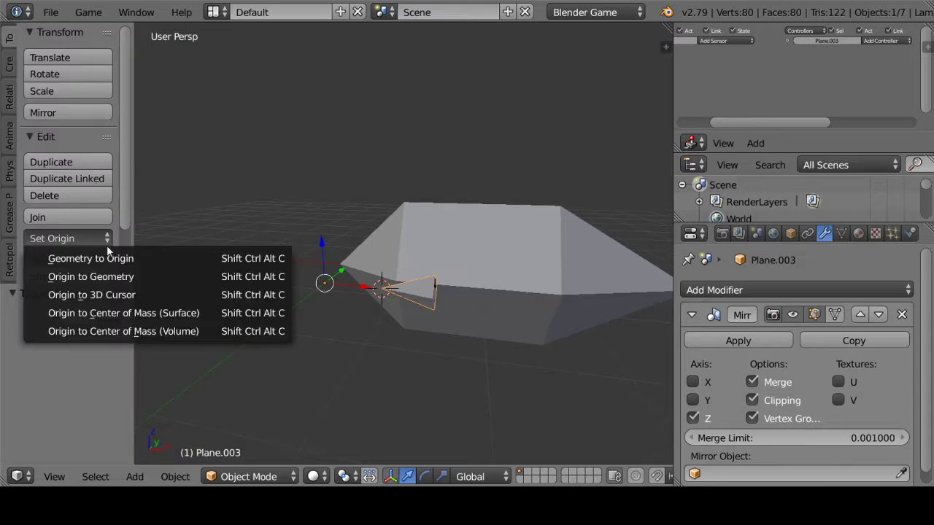
click(116, 294)
key(t)
Duplicate the fin (Plane.004) and slide the copy along X toward the tail
middle_drag(420, 282, 421, 304)
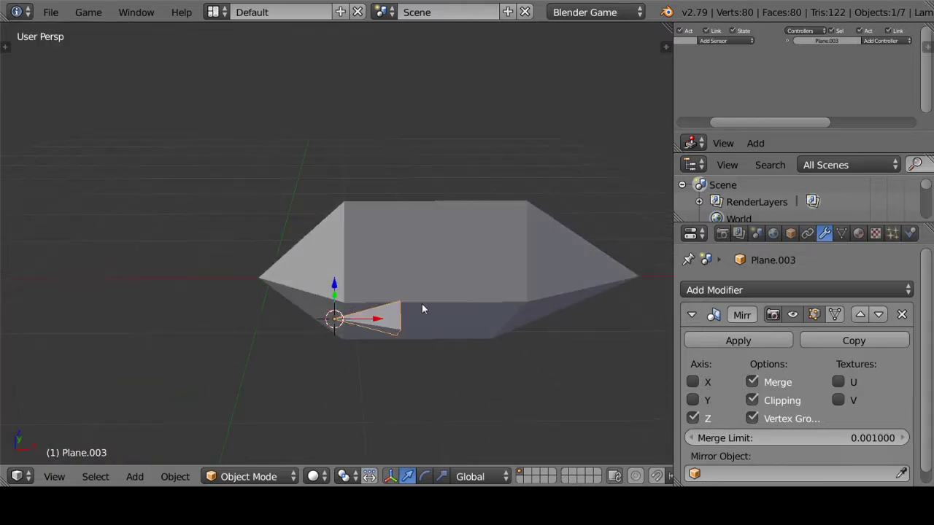
key(shift+d)
right_click(421, 304)
drag(377, 319, 505, 319)
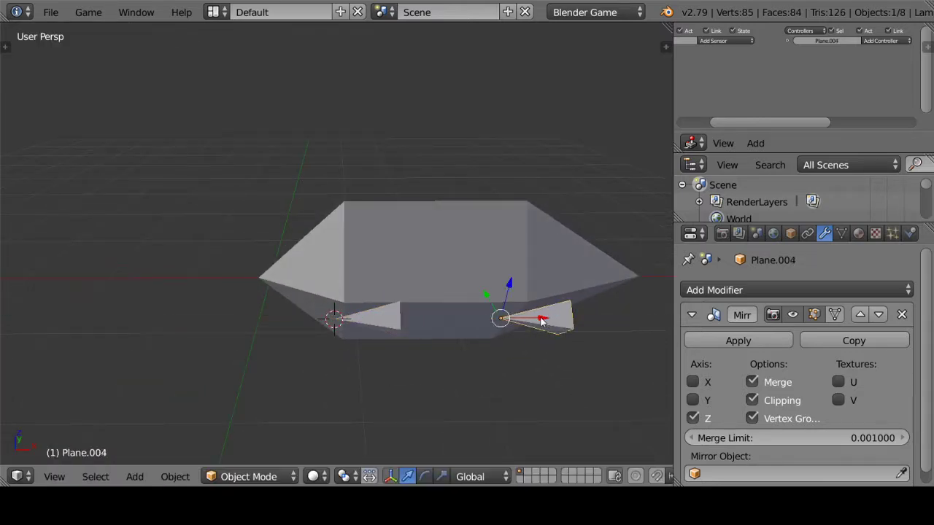
mouse_move(505, 320)
middle_down()
mouse_move(449, 279)
mouse_move(421, 284)
middle_up()
In front wireframe view, shrink the front fin along Z
scroll(485, 314, up, 3)
scroll(424, 372, down, 4)
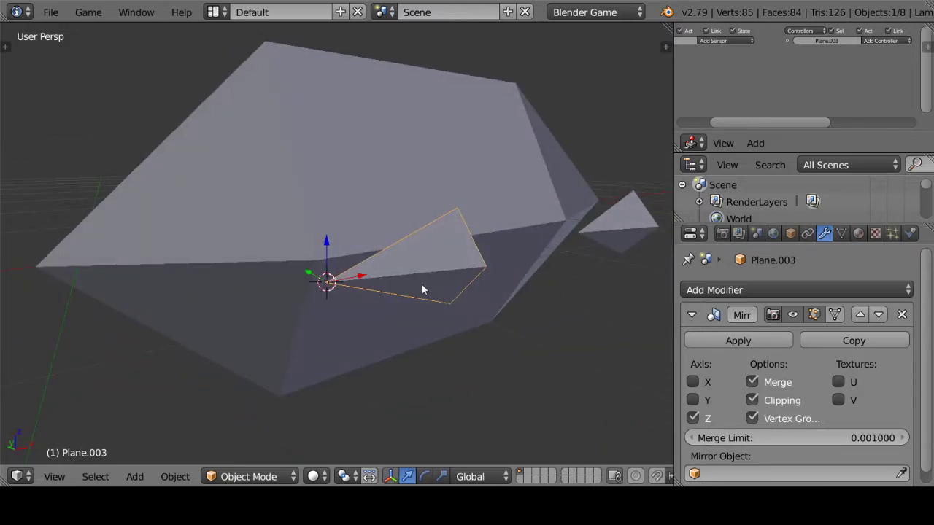
key(KP_1)
key(z)
scroll(432, 292, up, 2)
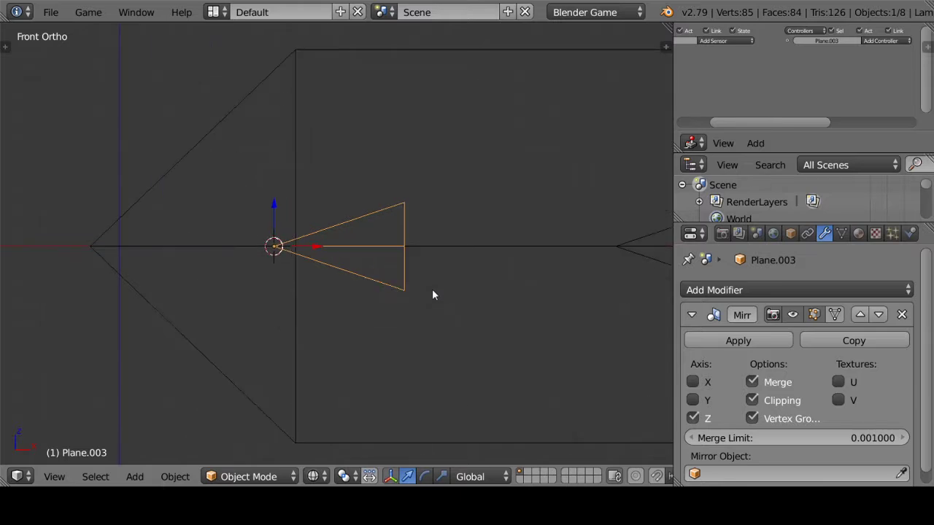
key(s)
right_click(463, 290)
key(s)
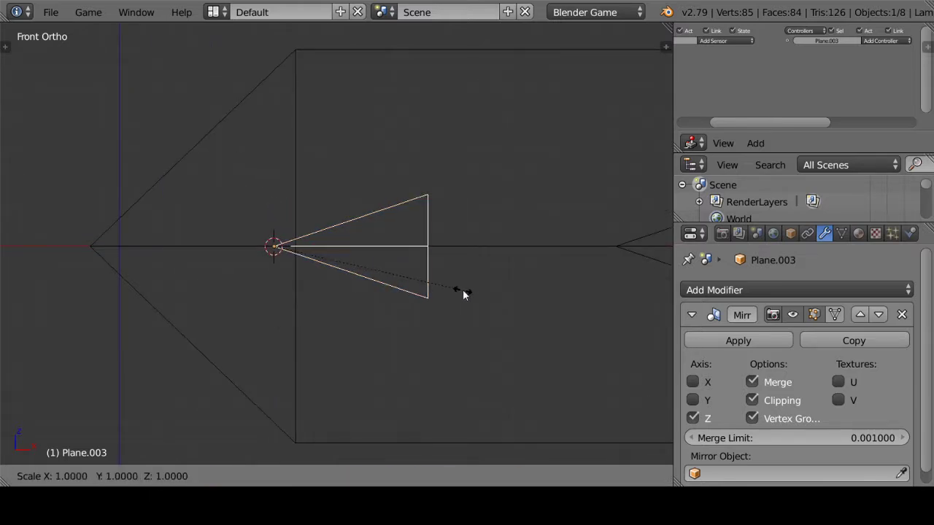
key(z)
click(402, 275)
Rotate the front fin 80 degrees so it tilts outward
scroll(402, 276, down, 2)
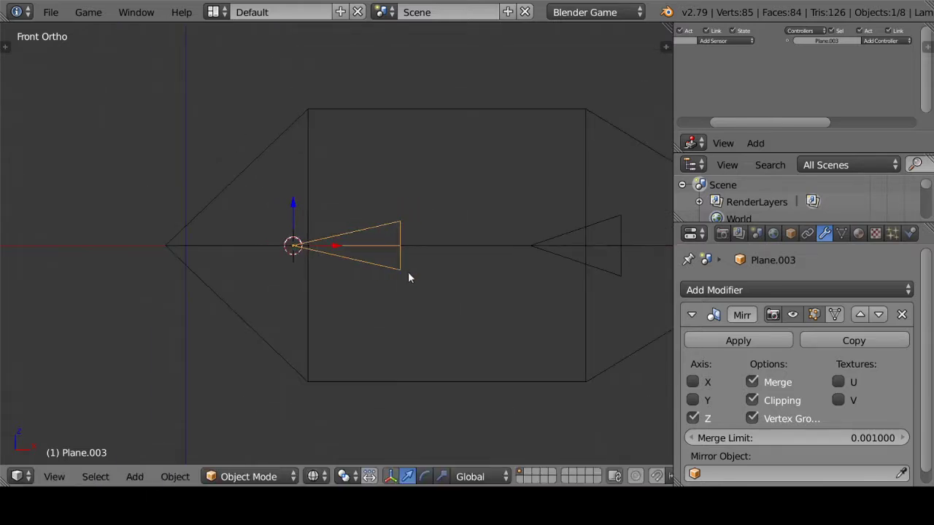
text(r)
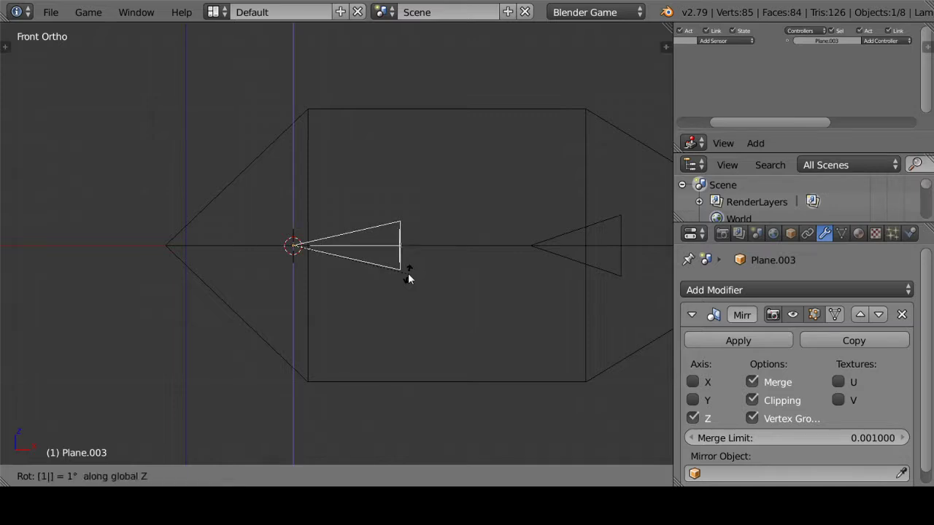
text(80)
key(Return)
middle_drag(356, 277, 450, 299)
Shift a fin vertex along Y in solid view and save the file
key(z)
key(Tab)
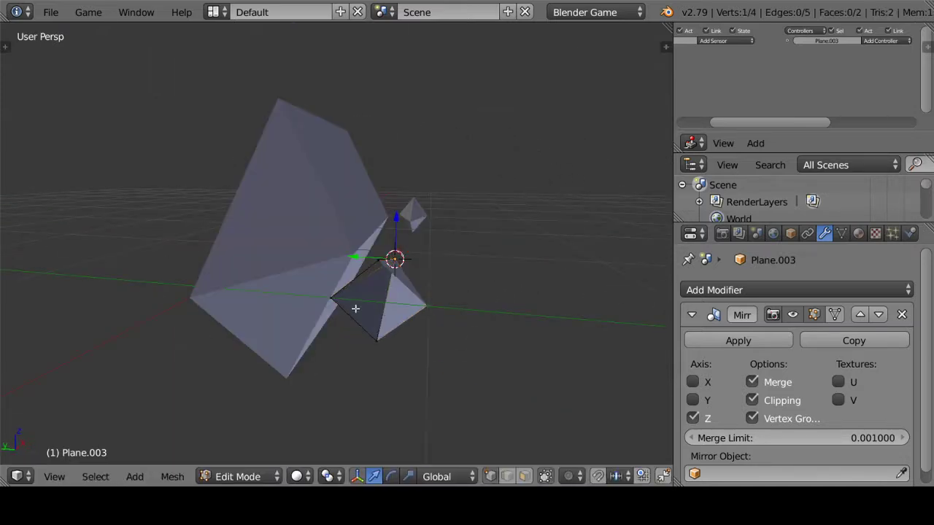
drag(308, 293, 328, 297)
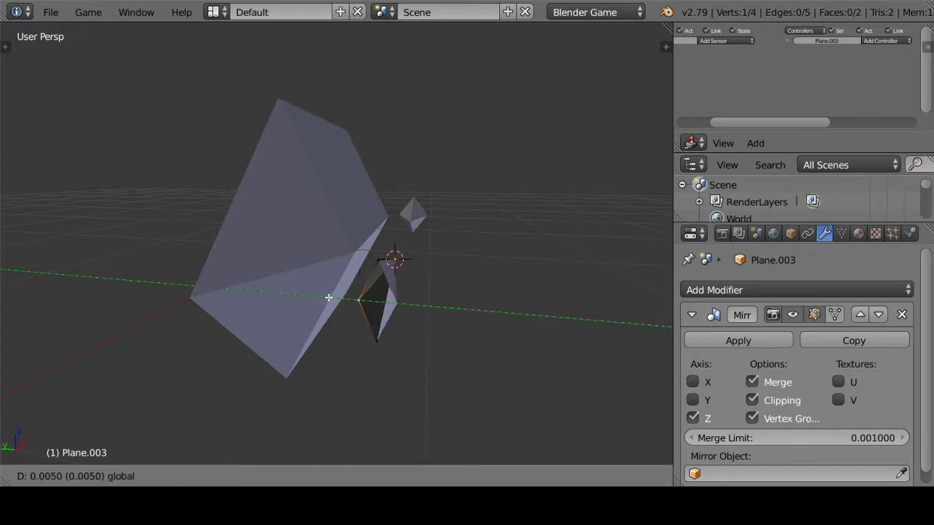
click(330, 298)
key(Tab)
key(ctrl+s)
Slide the fin piece Plane.003 along X beside the hull
middle_drag(406, 305, 371, 310)
key(Return)
drag(385, 264, 512, 201)
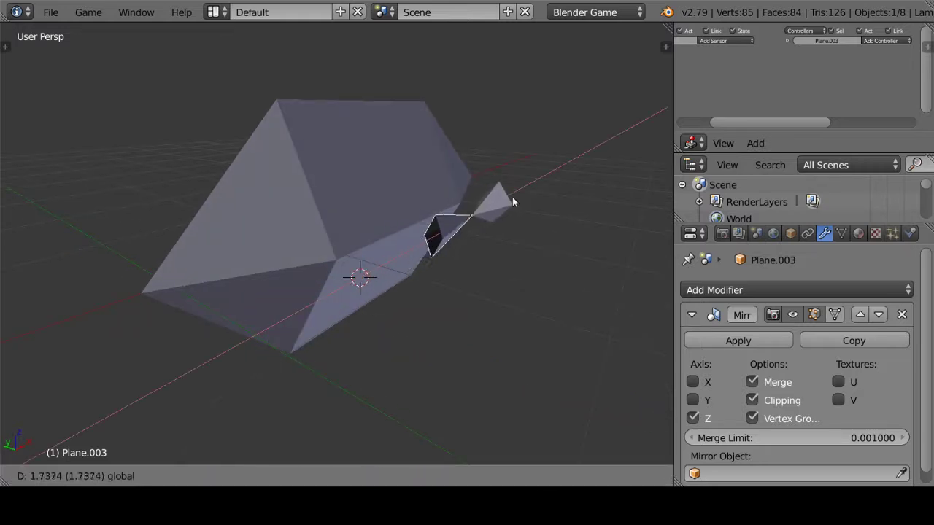
click(471, 216)
Apply Plane.003's Mirror modifier to make the mirrored half real geometry
mouse_move(473, 219)
middle_down()
mouse_move(489, 298)
mouse_move(627, 329)
middle_up()
click(738, 341)
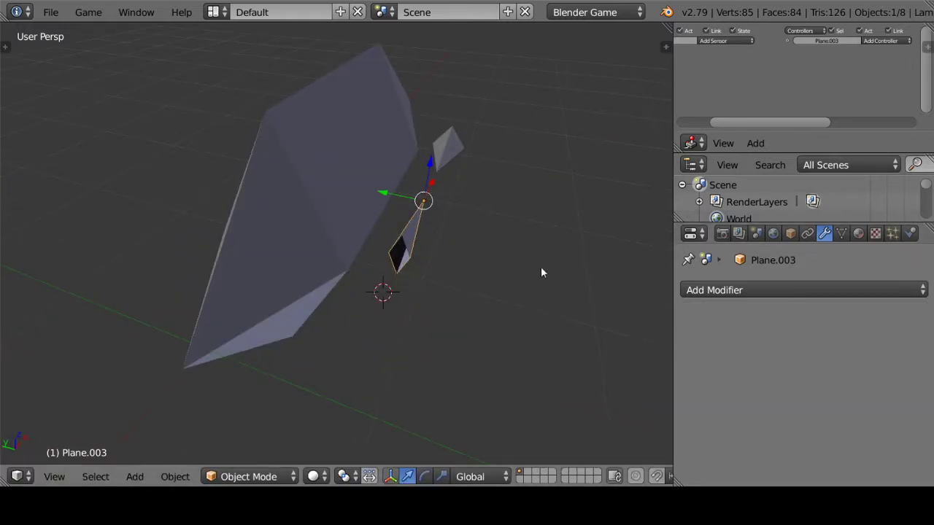
mouse_move(541, 267)
middle_down()
mouse_move(496, 272)
mouse_move(404, 219)
mouse_move(534, 290)
middle_up()
Select the fin Plane.003 and move it to a new spot
right_click(465, 192)
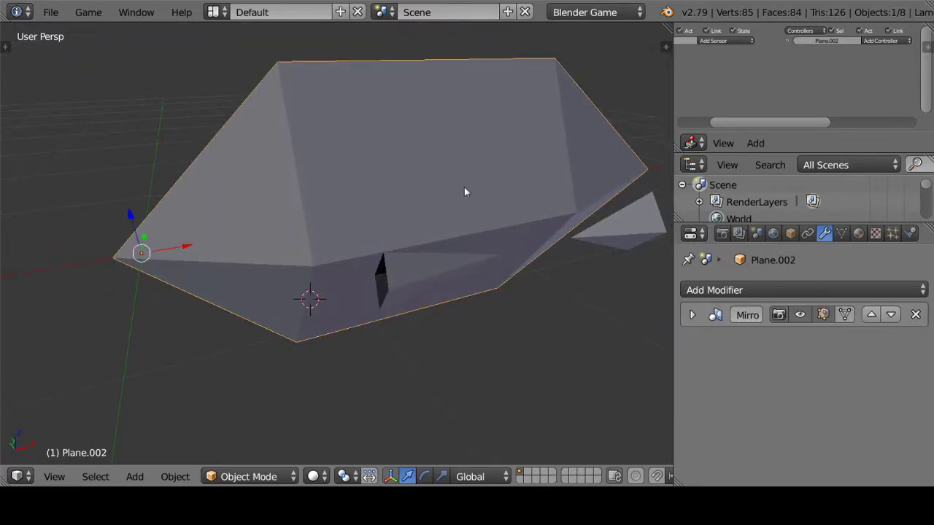
right_click(411, 270)
mouse_move(410, 271)
middle_down()
mouse_move(445, 282)
mouse_move(438, 269)
middle_up()
key(g)
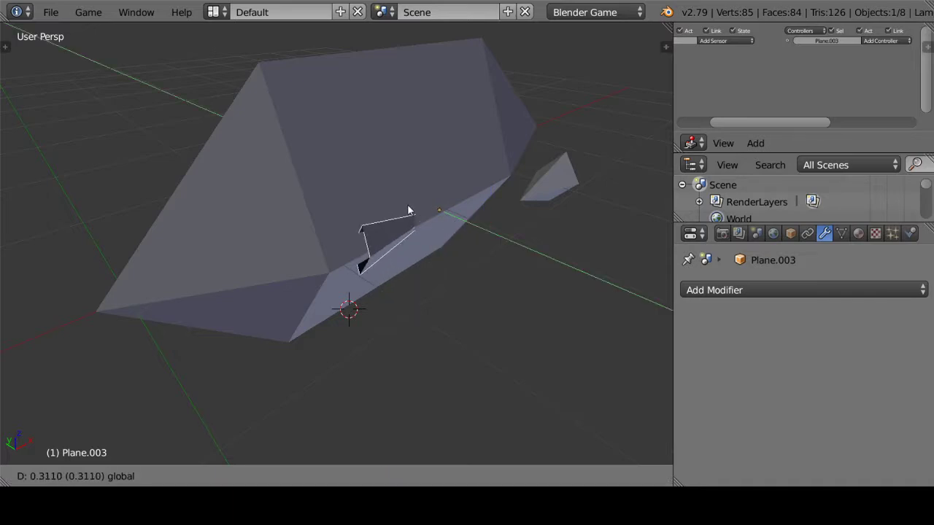
click(407, 204)
In top orthographic wireframe, move Plane.003 and rotate it about Z
key(KP_5)
key(KP_7)
key(z)
scroll(430, 220, up, 3)
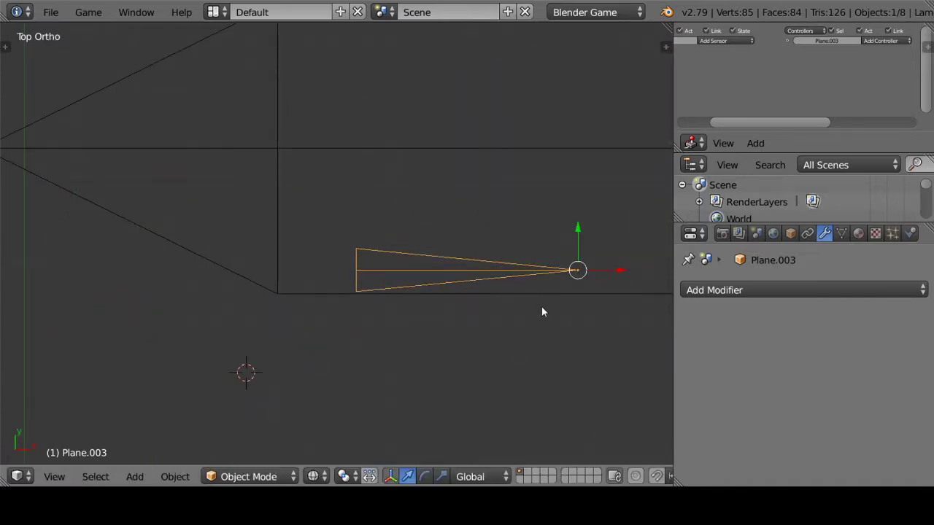
key(g)
click(470, 312)
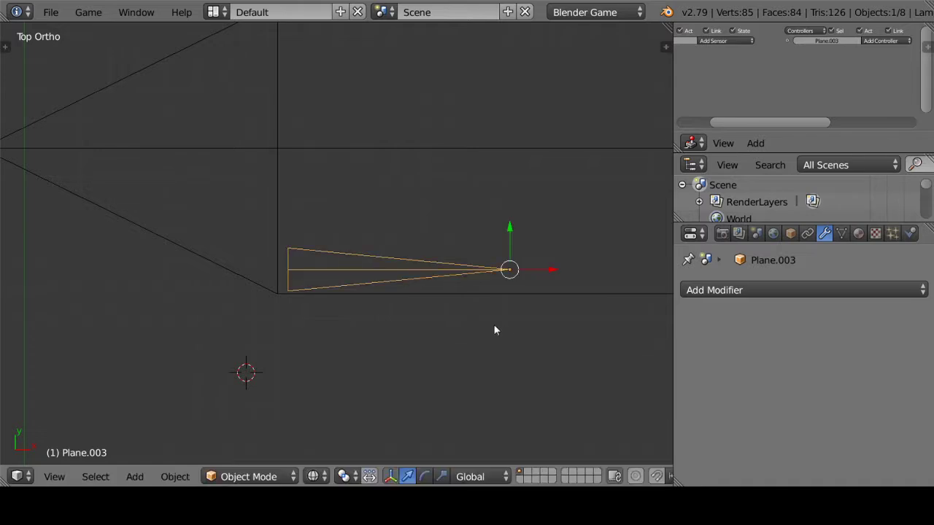
key(r)
key(z)
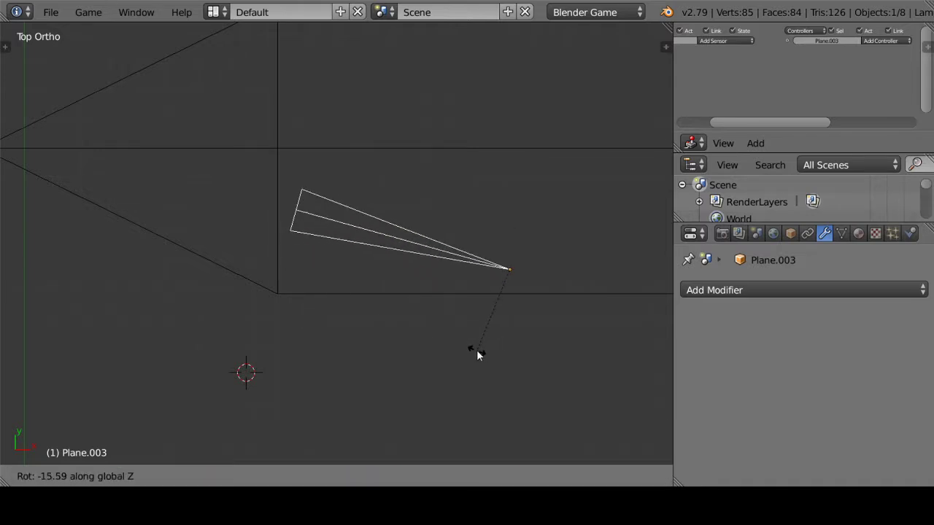
click(477, 349)
Steepen Plane.003's Z rotation and drop it lower along the hull's side
key(g)
click(481, 390)
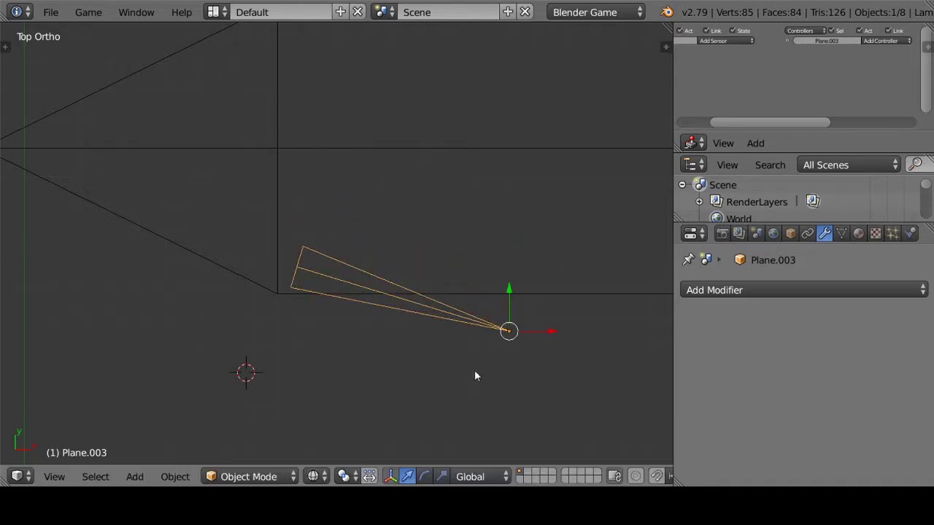
key(r)
key(z)
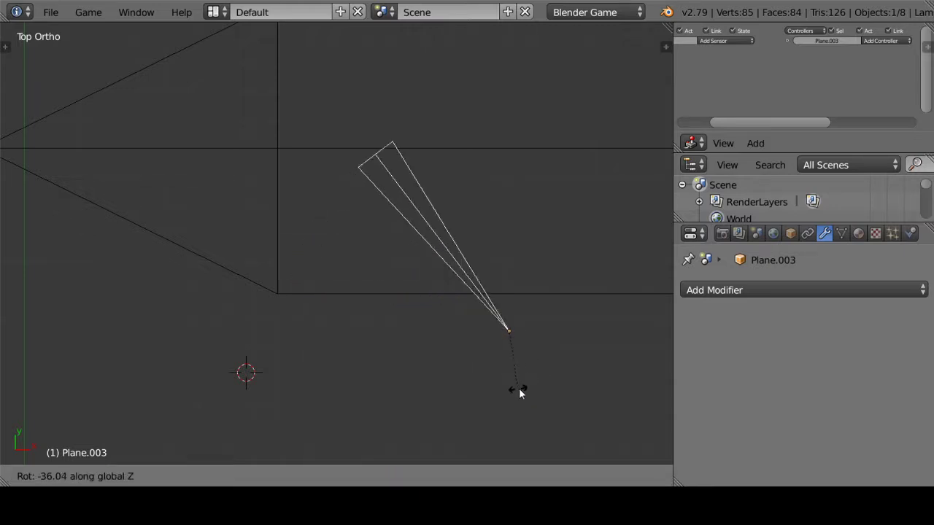
click(538, 384)
key(g)
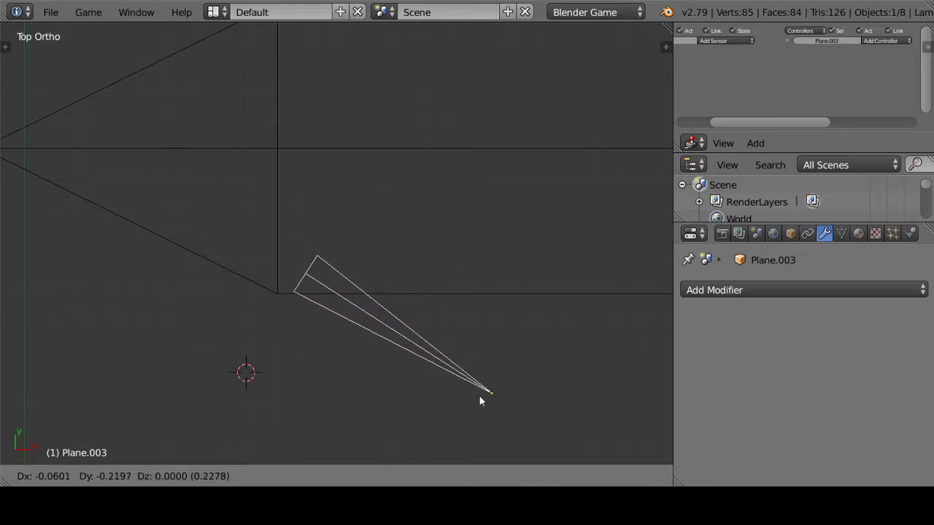
click(477, 391)
mouse_move(477, 390)
middle_down()
mouse_move(521, 212)
mouse_move(503, 199)
mouse_move(515, 250)
mouse_move(442, 277)
mouse_move(447, 290)
mouse_move(433, 232)
mouse_move(541, 287)
middle_up()
scroll(518, 254, down, 3)
scroll(450, 295, up, 3)
right_click(432, 233)
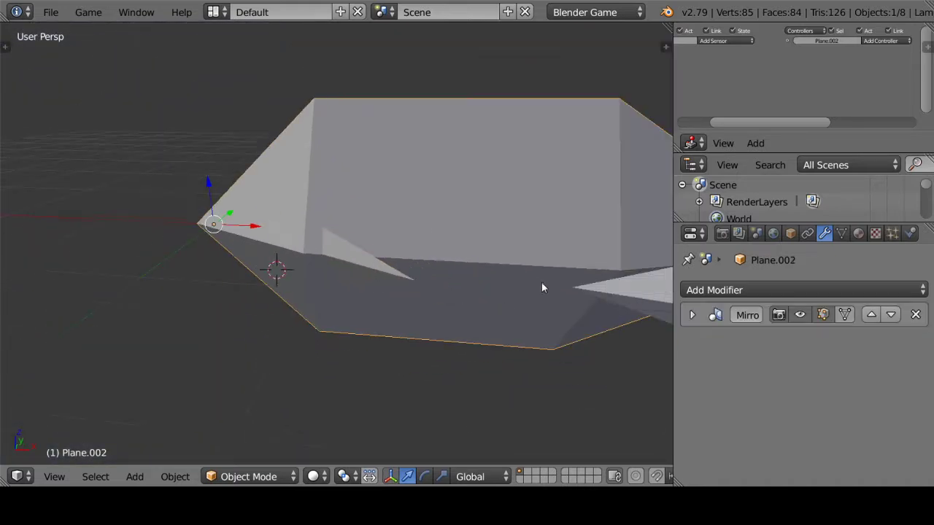
Add a Boolean modifier to the hull with the fin Plane.003 as target
click(706, 290)
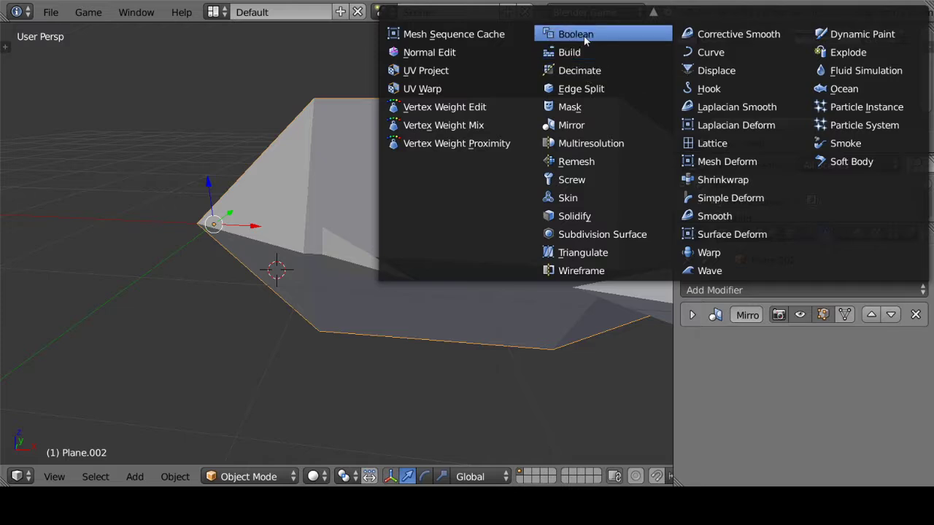
scroll(597, 39, up, 2)
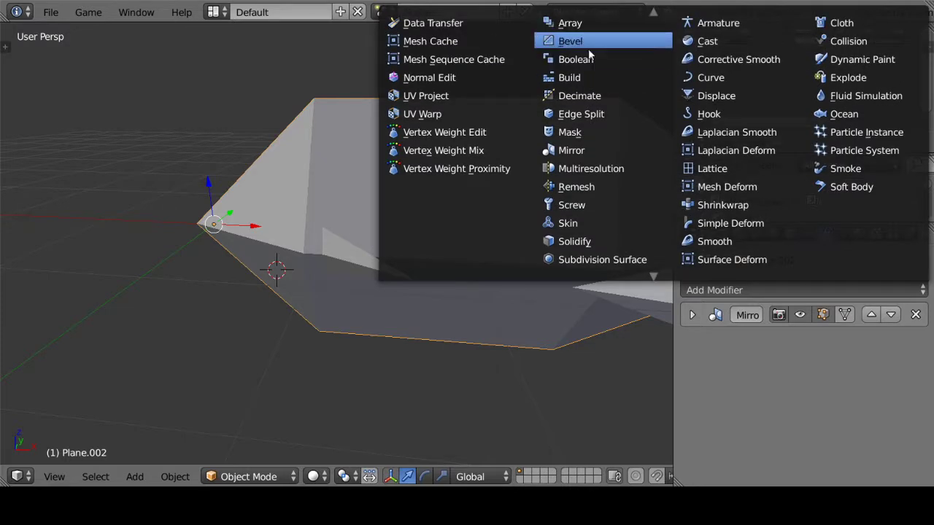
click(587, 60)
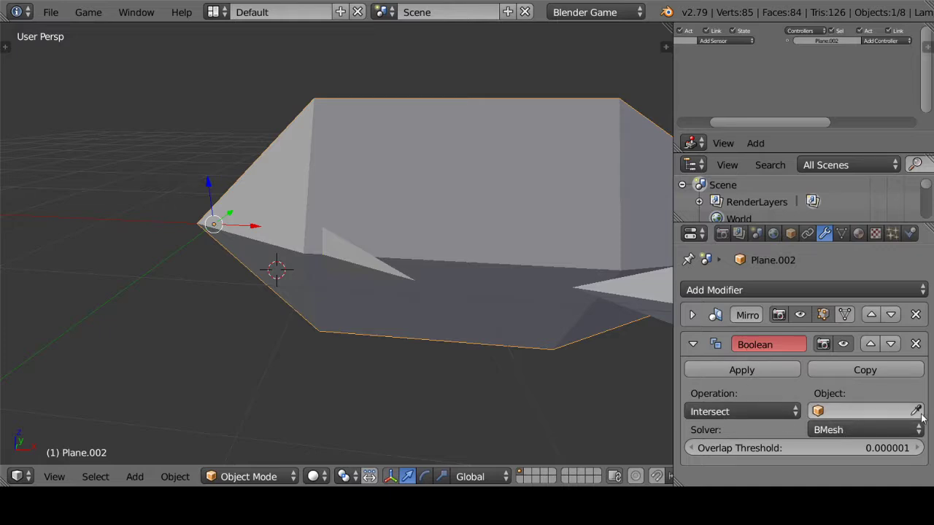
key(e)
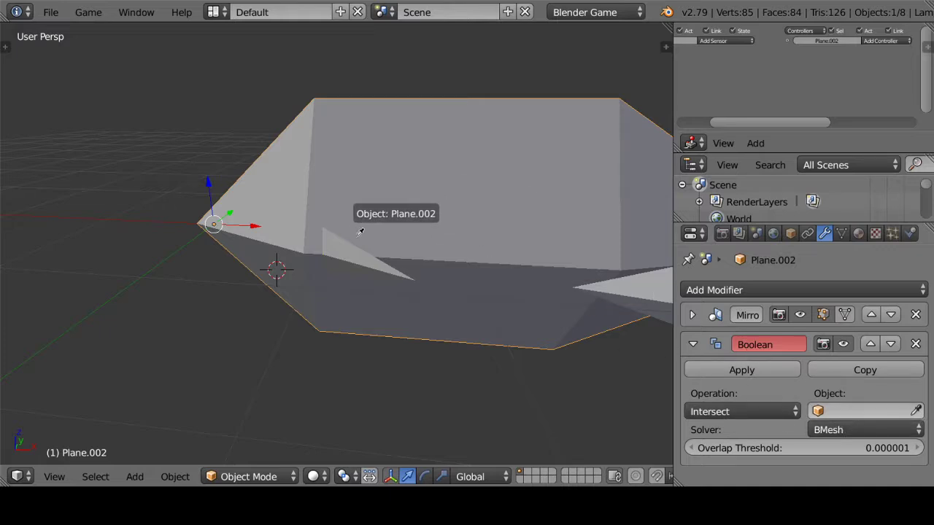
click(352, 251)
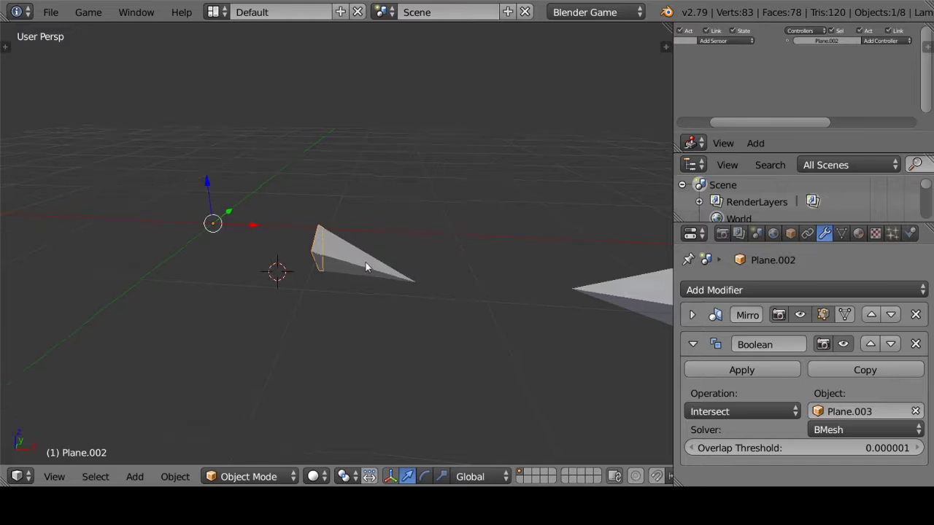
middle_drag(369, 267, 452, 308)
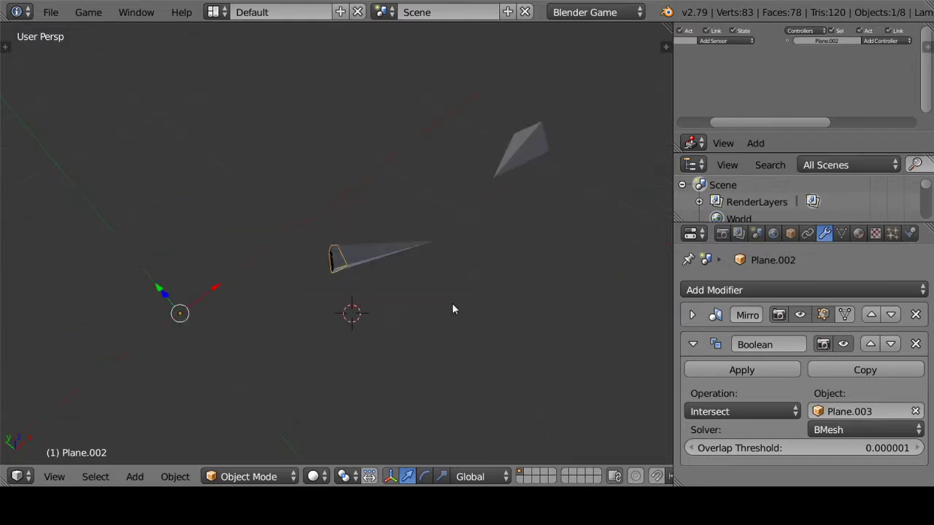
Set the Boolean operation to Union and apply it to the hull
click(747, 412)
click(707, 376)
middle_drag(549, 299, 608, 267)
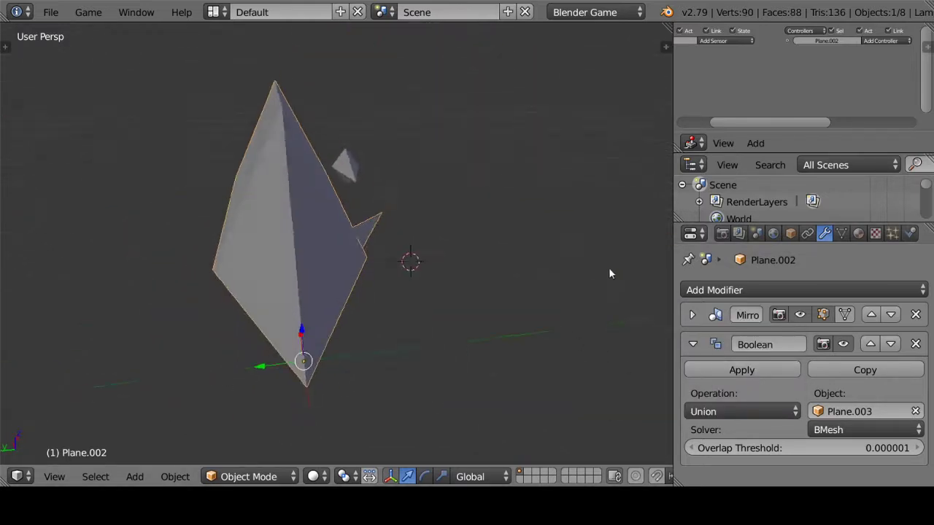
scroll(610, 274, up, 3)
middle_drag(548, 269, 648, 327)
click(702, 369)
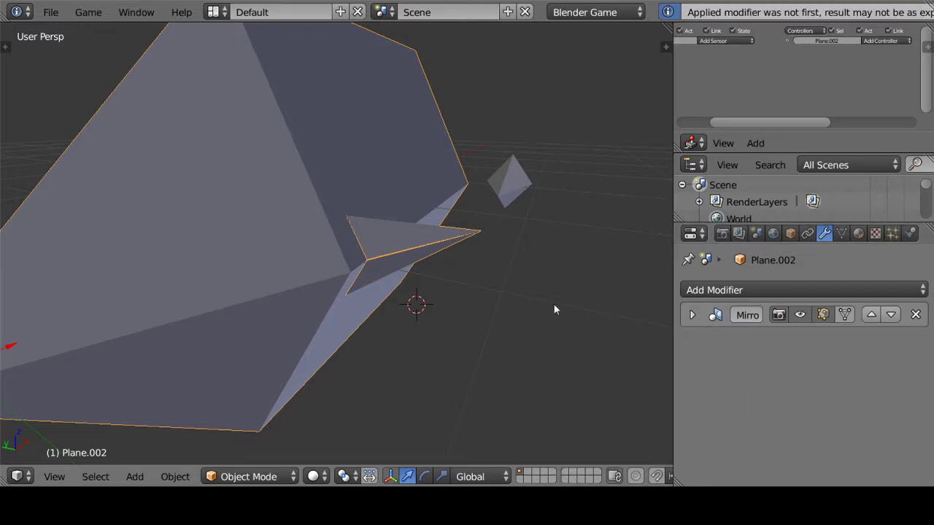
middle_drag(554, 309, 463, 260)
right_click(445, 265)
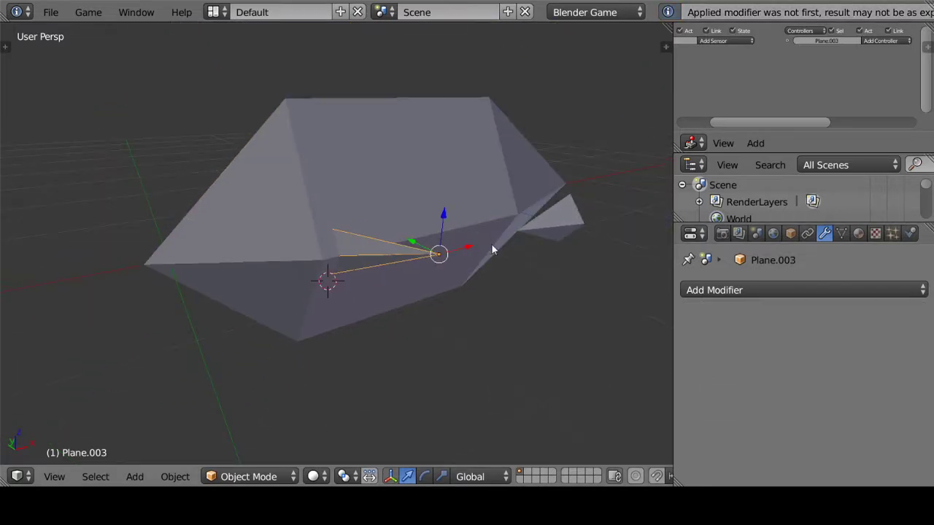
Delete the leftover fin object Plane.003
key(Delete)
mouse_move(456, 256)
middle_down()
mouse_move(395, 276)
mouse_move(520, 311)
mouse_move(513, 285)
mouse_move(388, 252)
mouse_move(327, 183)
mouse_move(377, 250)
mouse_move(483, 333)
mouse_move(469, 306)
mouse_move(582, 260)
mouse_move(336, 251)
mouse_move(317, 219)
mouse_move(363, 235)
mouse_move(396, 218)
middle_up()
right_click(326, 240)
key(Tab)
key(Tab)
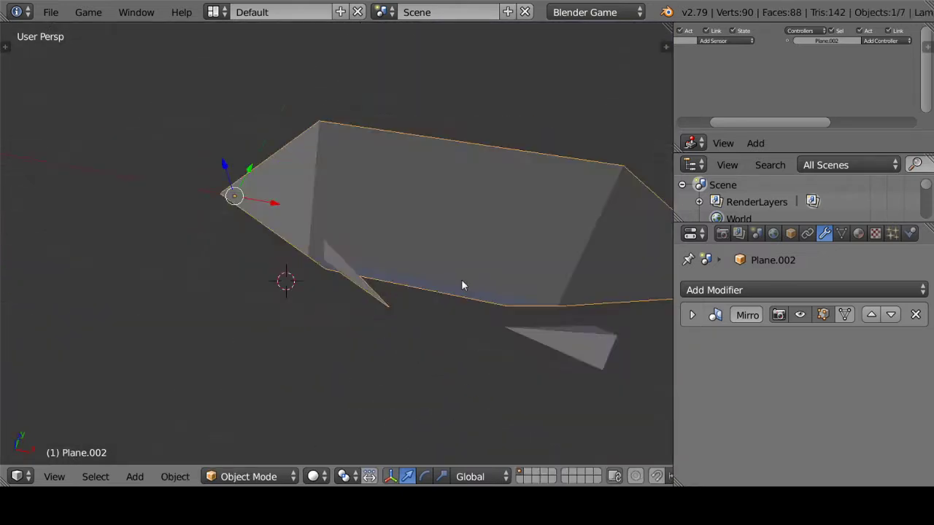
scroll(464, 281, down, 2)
scroll(474, 291, down, 2)
middle_drag(481, 298, 333, 270)
scroll(334, 270, up, 4)
Scale the fin Plane.004 thinner along Y and centre it in front view
right_click(286, 259)
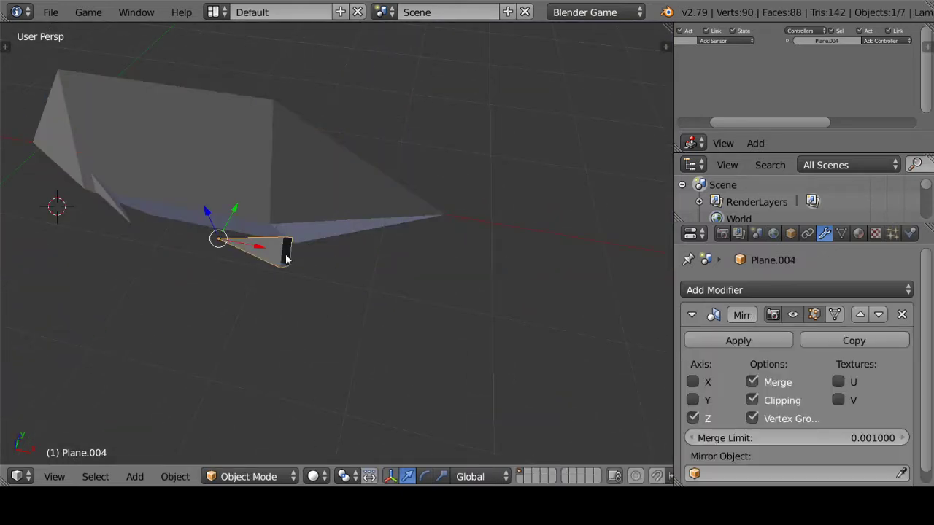
mouse_move(478, 273)
middle_down()
mouse_move(427, 278)
mouse_move(478, 288)
middle_up()
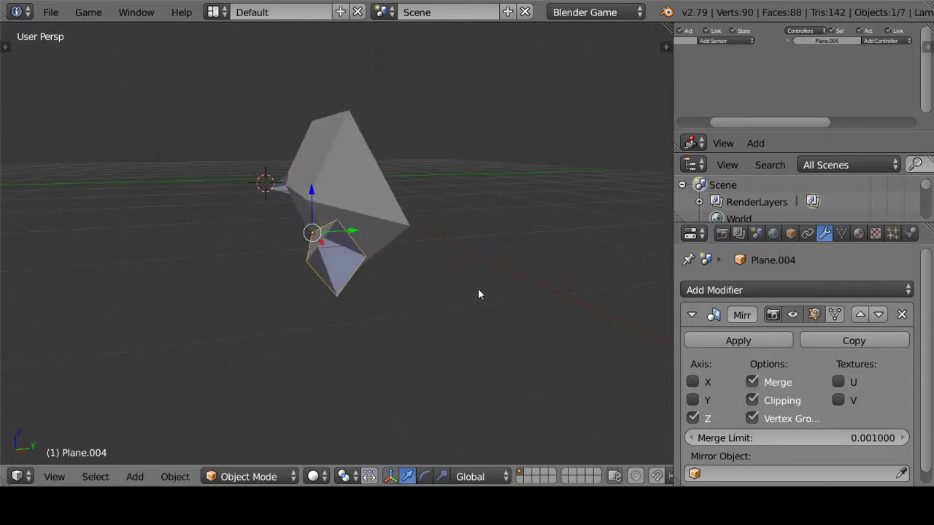
key(s)
key(y)
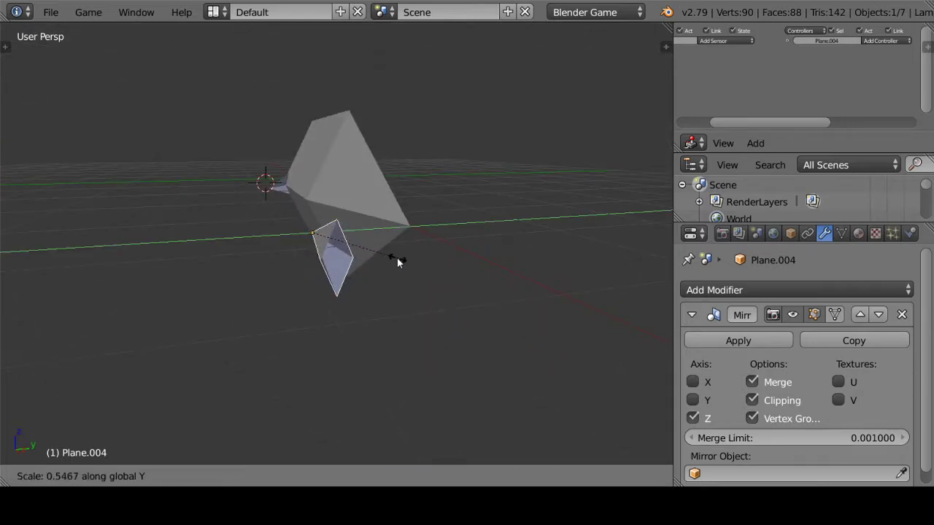
click(397, 257)
mouse_move(397, 256)
middle_down()
mouse_move(441, 268)
mouse_move(402, 266)
middle_up()
key(s)
key(y)
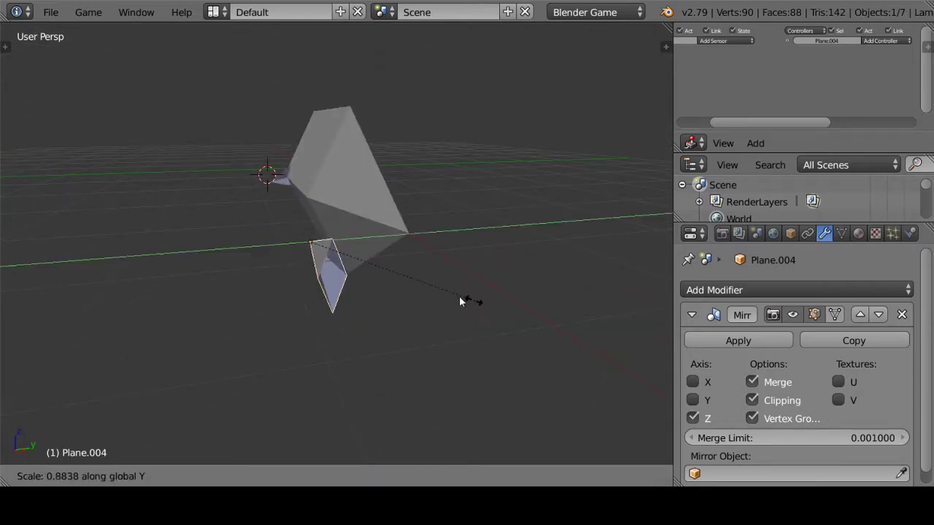
click(443, 294)
middle_drag(442, 293, 451, 283)
key(KP_1)
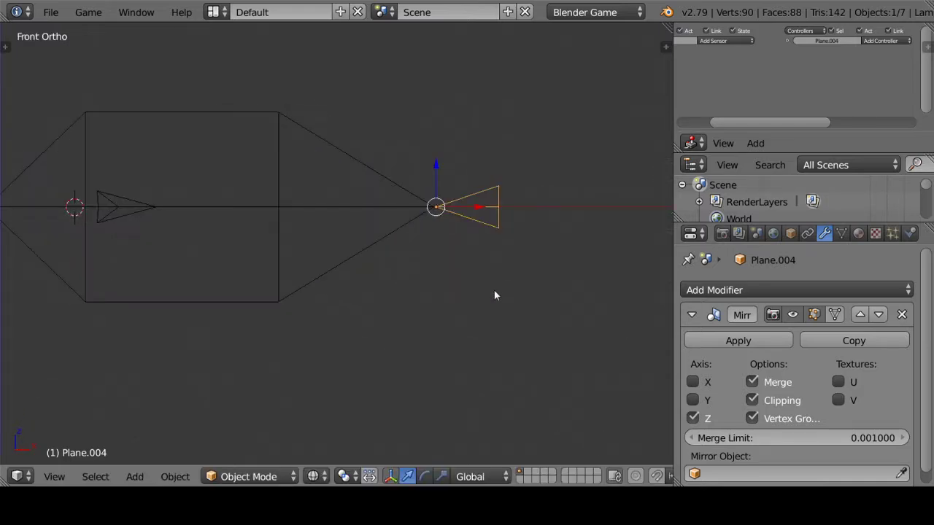
scroll(586, 235, up, 3)
shift+middle_drag(587, 242, 311, 360)
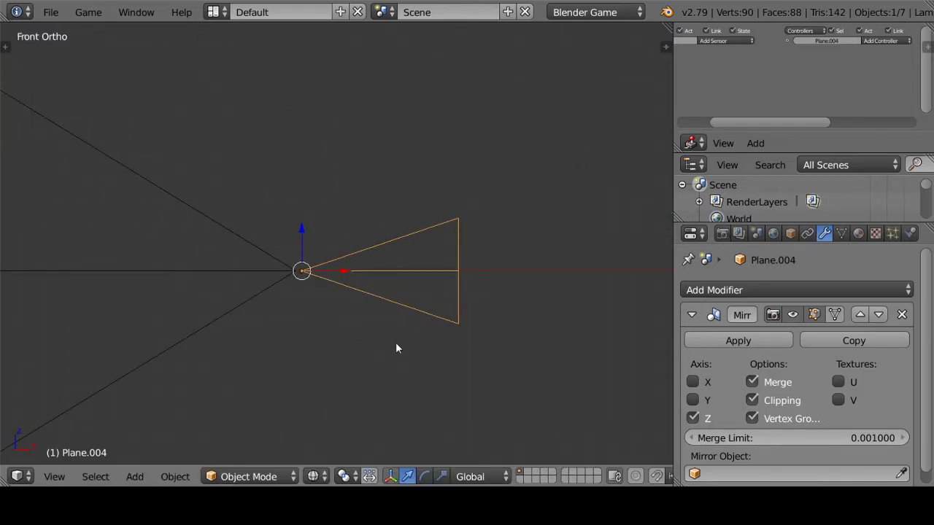
Duplicate Plane.004 and place the copy above it along Z
key(shift+d)
key(z)
click(430, 120)
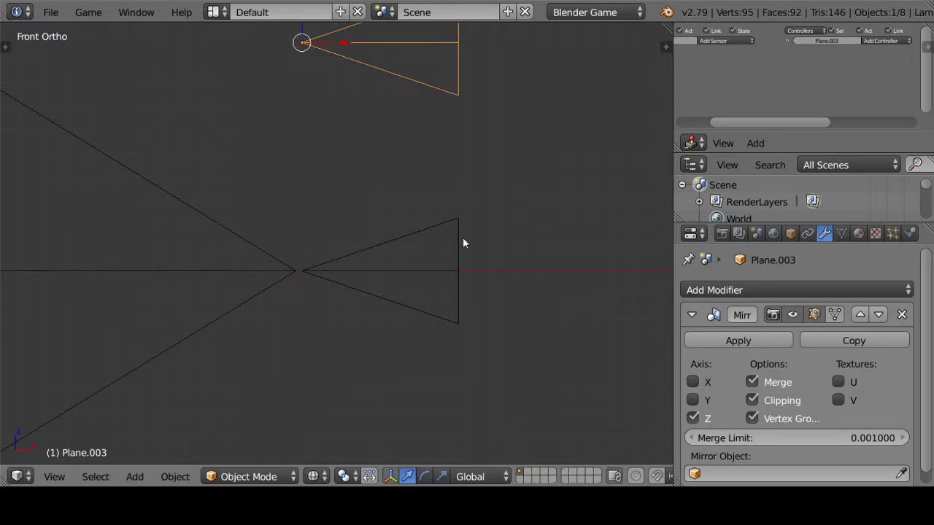
Snap the 3D cursor to the selected vertex of Plane.004
right_click(454, 296)
scroll(452, 296, up, 4)
scroll(433, 305, up, 3)
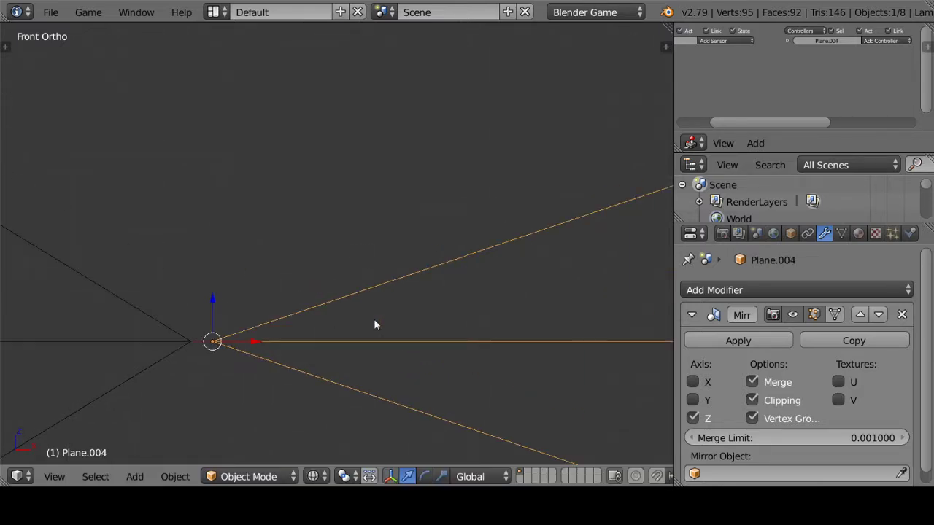
shift+middle_drag(375, 323, 512, 235)
key(Tab)
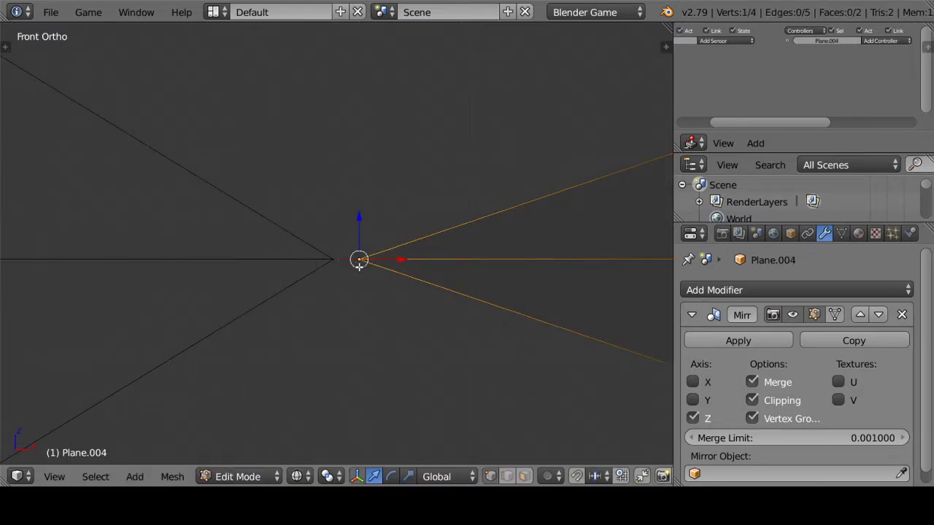
key(shift+s)
click(358, 269)
key(Tab)
Snap the 3D cursor to Plane.002's tip vertex
right_click(330, 261)
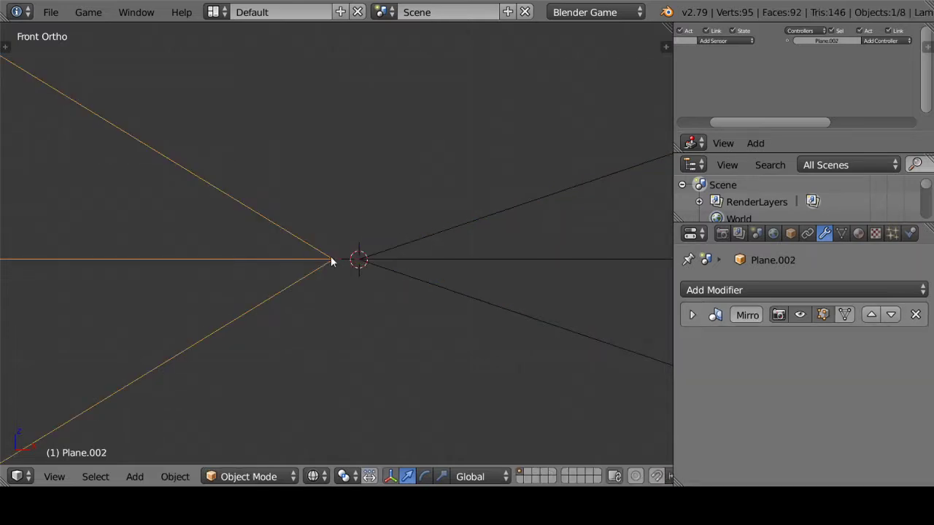
key(Tab)
right_click(333, 258)
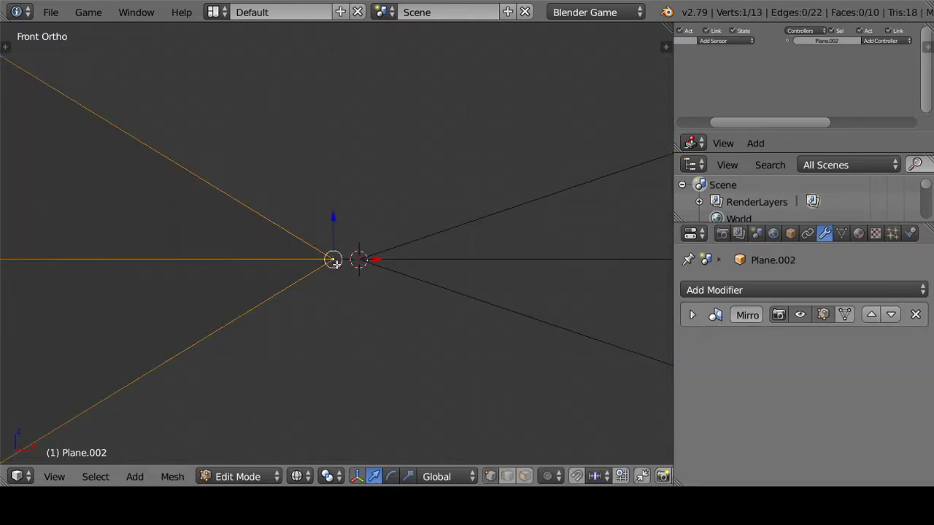
key(a)
right_click(333, 259)
key(shift+s)
click(332, 263)
key(Tab)
Set Plane.004's origin to its pointed tip via the 3D cursor
key(t)
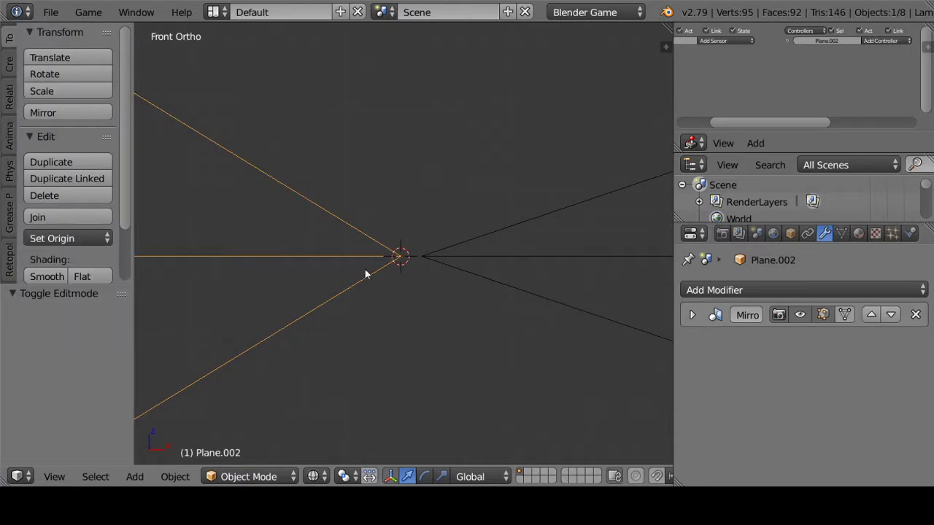
right_click(475, 276)
key(Tab)
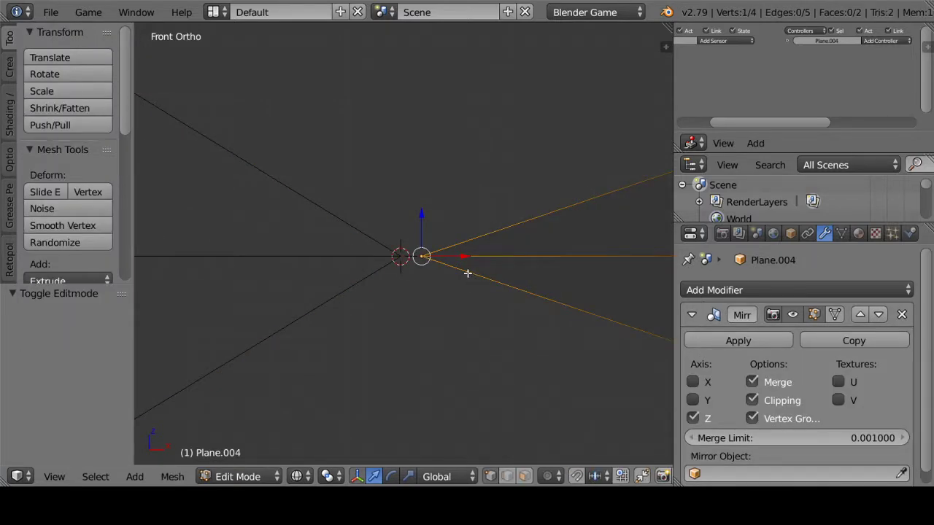
key(shift+s)
click(454, 274)
key(Tab)
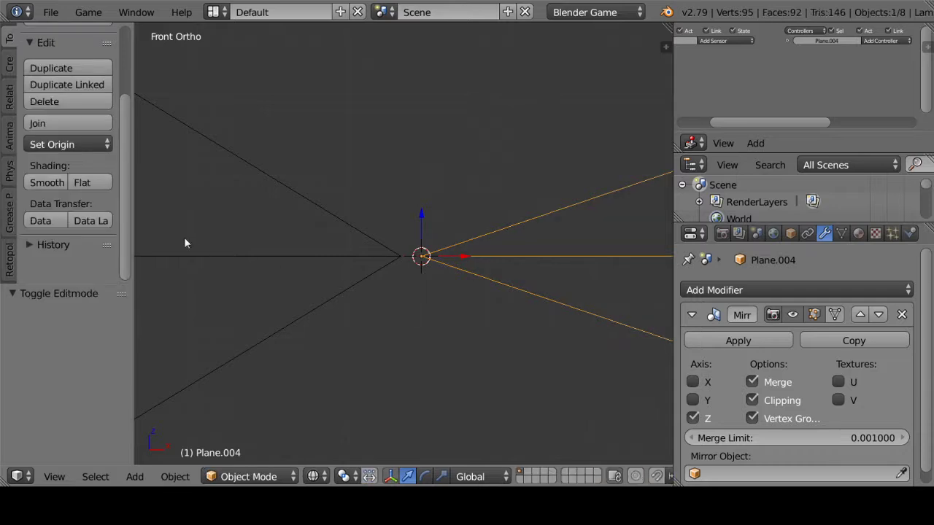
click(86, 148)
click(93, 200)
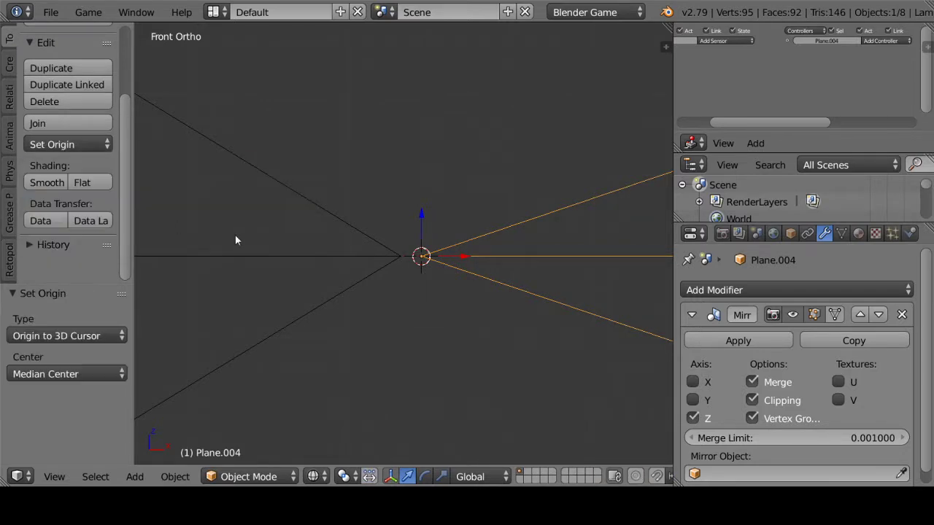
Snap Plane.004 so its tip rests on Plane.002's tip
right_click(384, 257)
key(Tab)
key(shift+s)
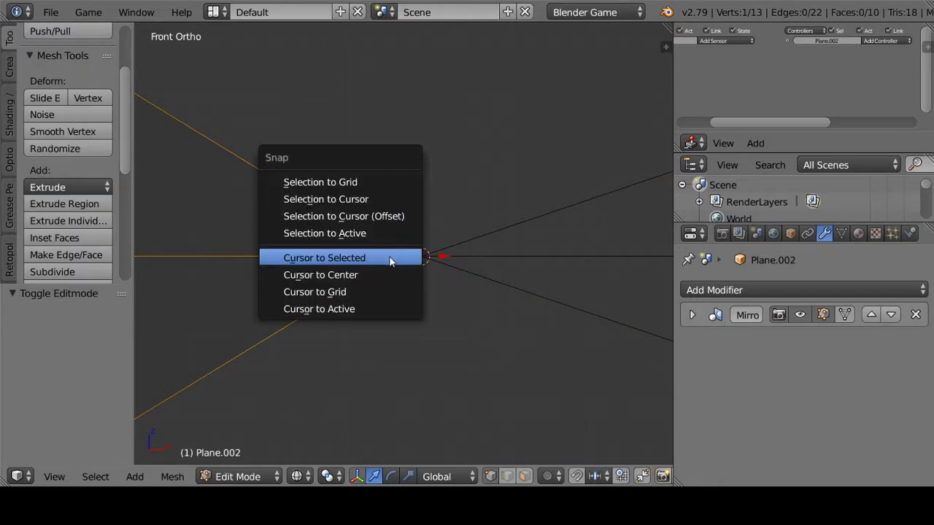
click(389, 258)
key(Tab)
right_click(435, 264)
key(shift+s)
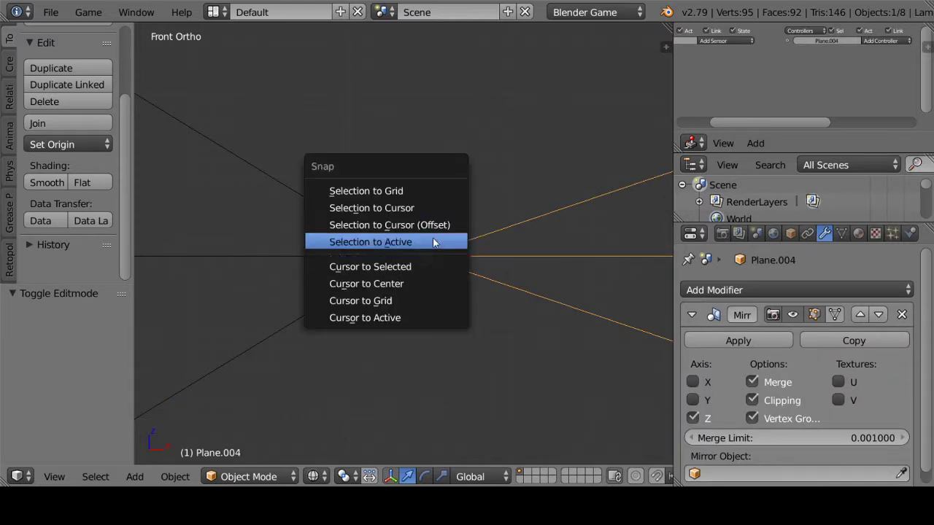
click(433, 224)
Hide the tool shelf and stretch Plane.004 longer along X
key(t)
scroll(433, 253, down, 5)
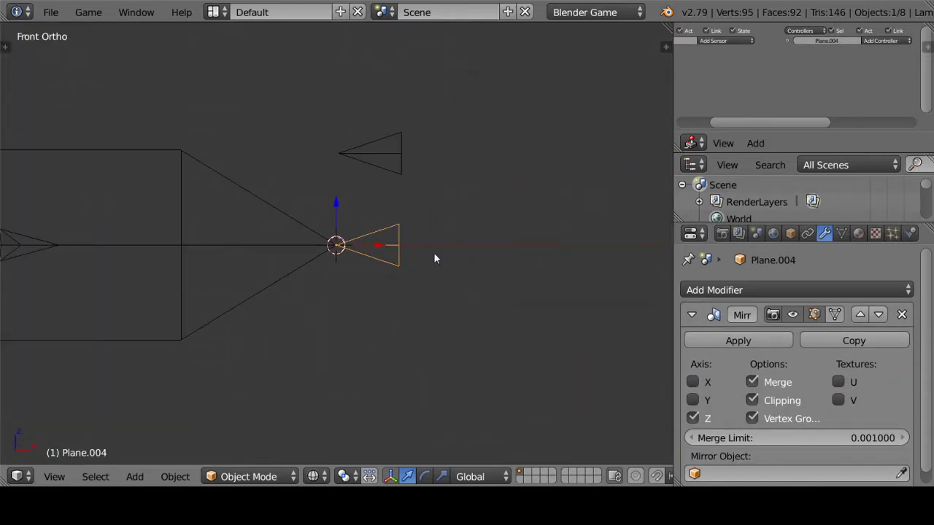
scroll(406, 250, down, 4)
scroll(412, 251, up, 4)
key(s)
key(x)
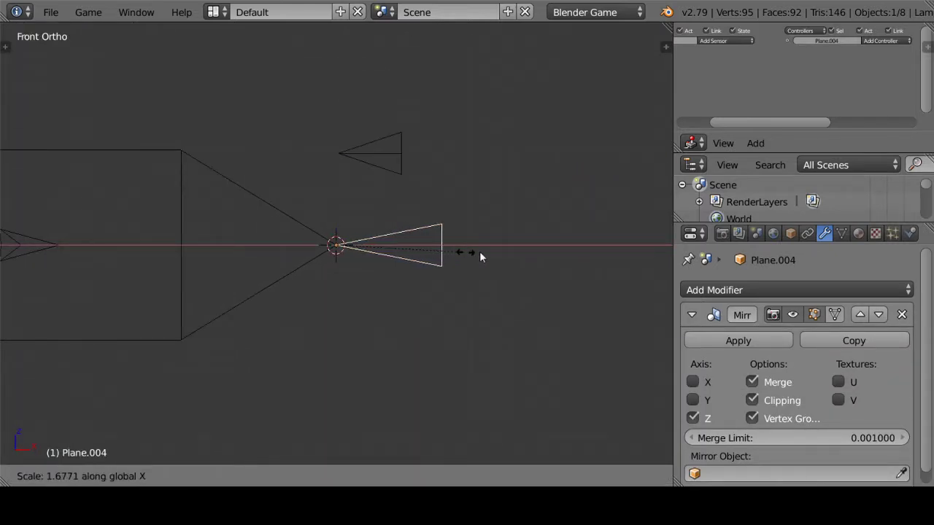
click(467, 258)
scroll(455, 260, down, 5)
Widen Plane.004 along Y, keeping it level after cancelled rotations
key(r)
key(y)
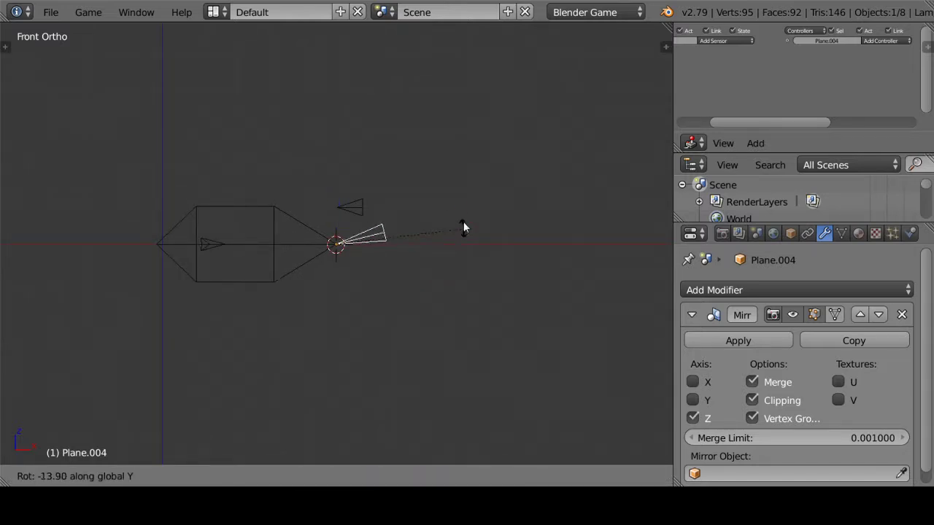
right_click(452, 187)
key(s)
key(y)
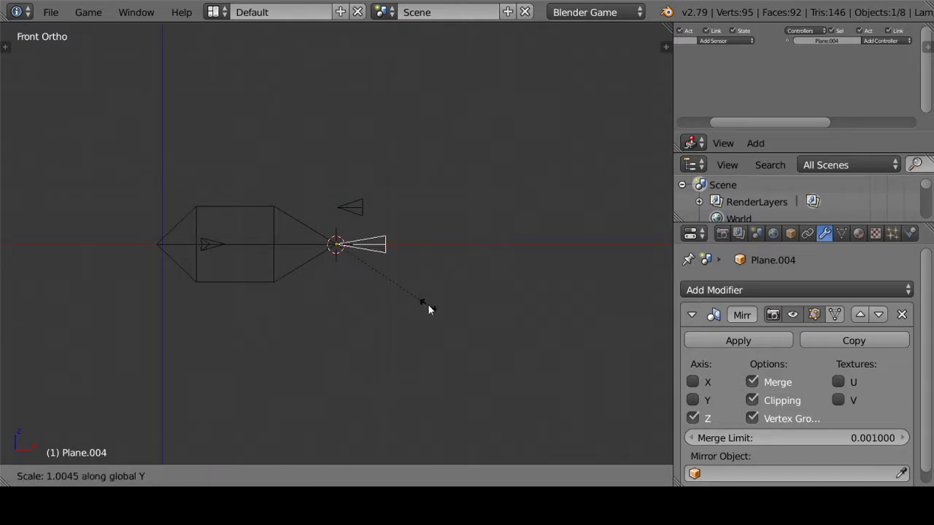
click(474, 305)
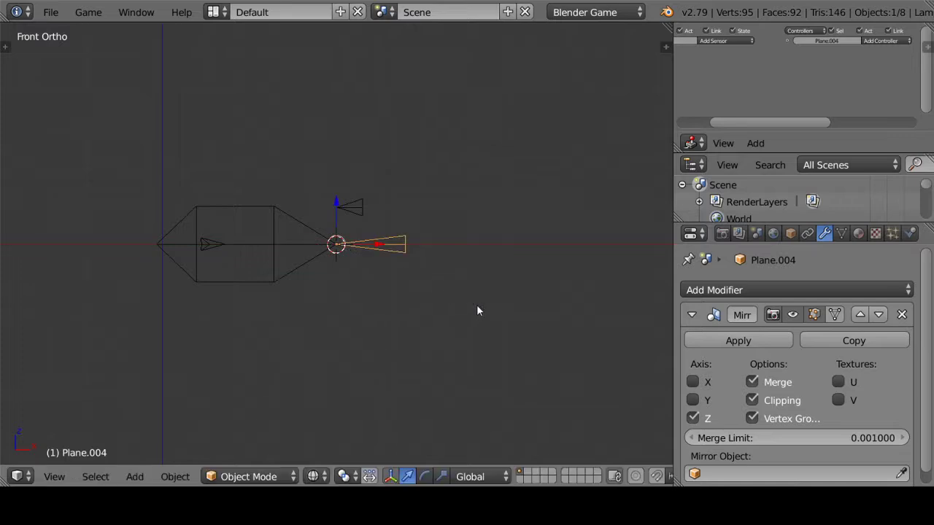
scroll(470, 305, up, 1)
scroll(469, 304, up, 1)
key(r)
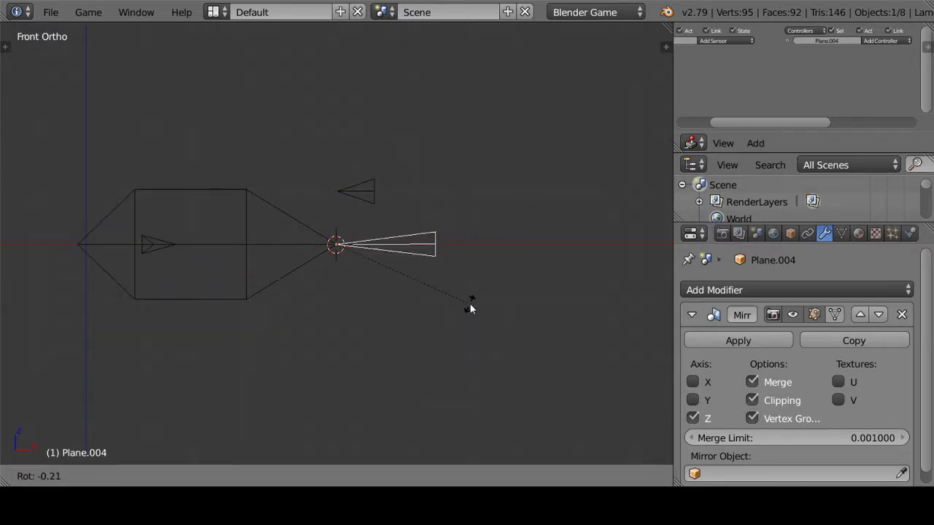
key(Escape)
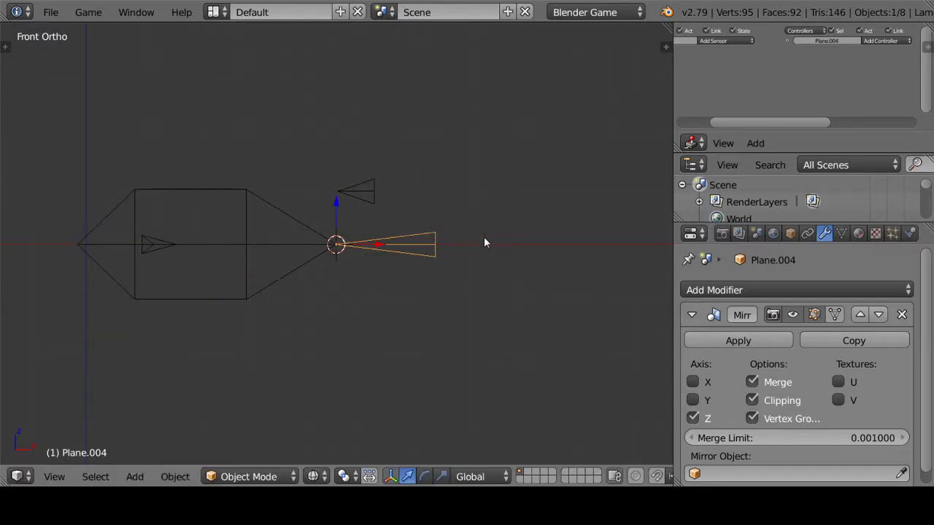
Switch to solid shading and make Plane.004 taller along Z, back in front view
middle_drag(484, 236, 397, 289)
key(z)
mouse_move(454, 316)
middle_down()
mouse_move(431, 319)
mouse_move(407, 296)
mouse_move(437, 291)
middle_up()
key(s)
key(z)
click(463, 324)
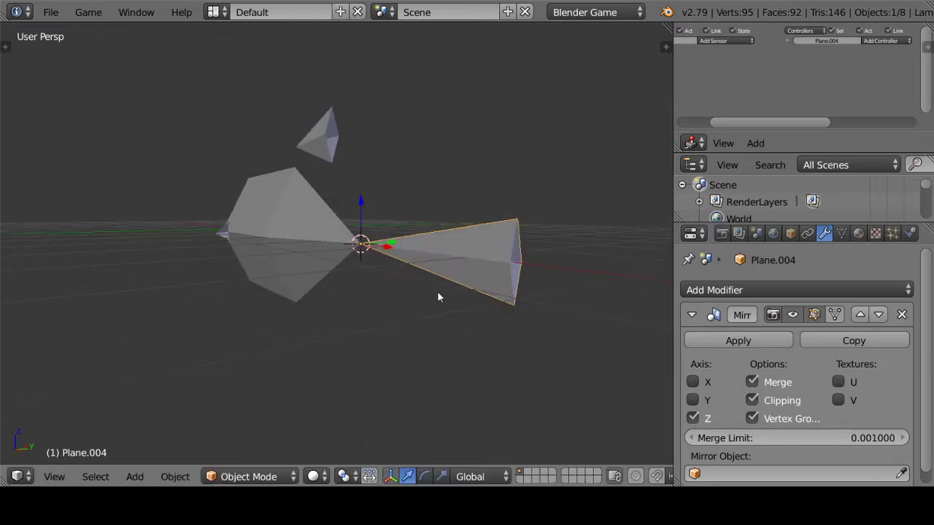
key(KP_1)
scroll(450, 292, up, 3)
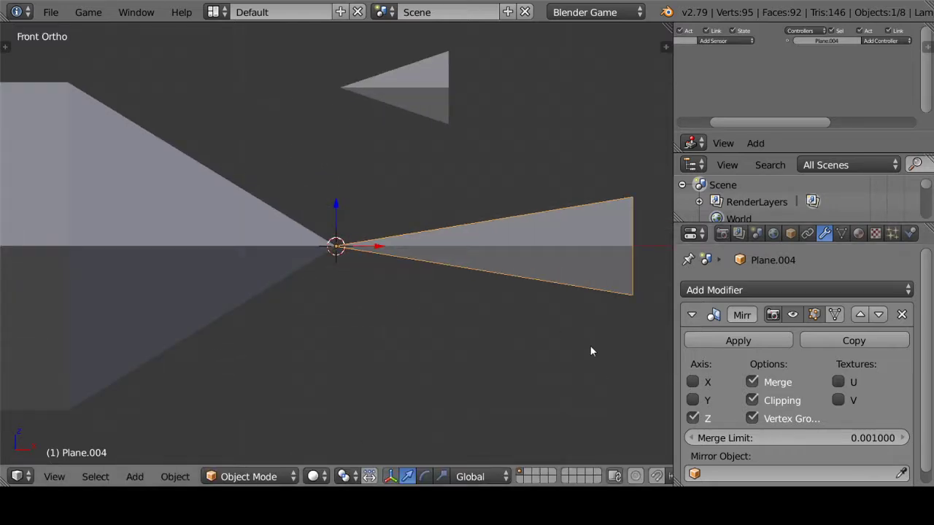
Shorten Plane.004 slightly along X and tilt it upward about Y like a tail fin
key(s)
key(x)
click(550, 324)
key(r)
key(y)
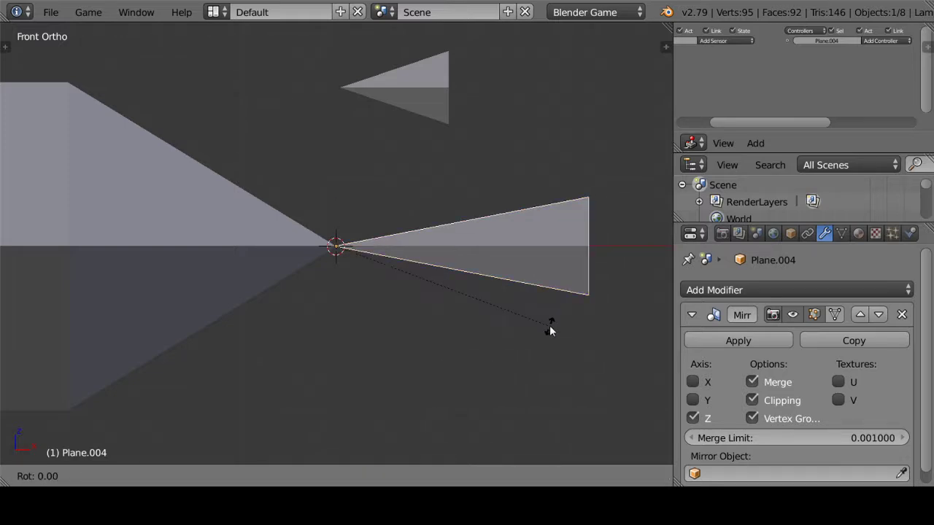
click(555, 241)
scroll(534, 248, down, 5)
scroll(470, 266, up, 2)
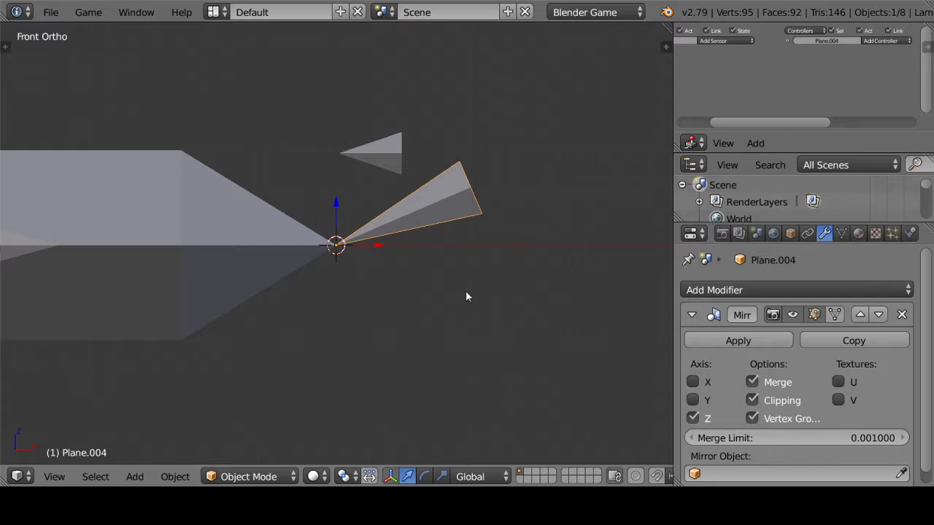
mouse_move(467, 297)
middle_down()
mouse_move(439, 283)
mouse_move(371, 310)
mouse_move(323, 311)
middle_up()
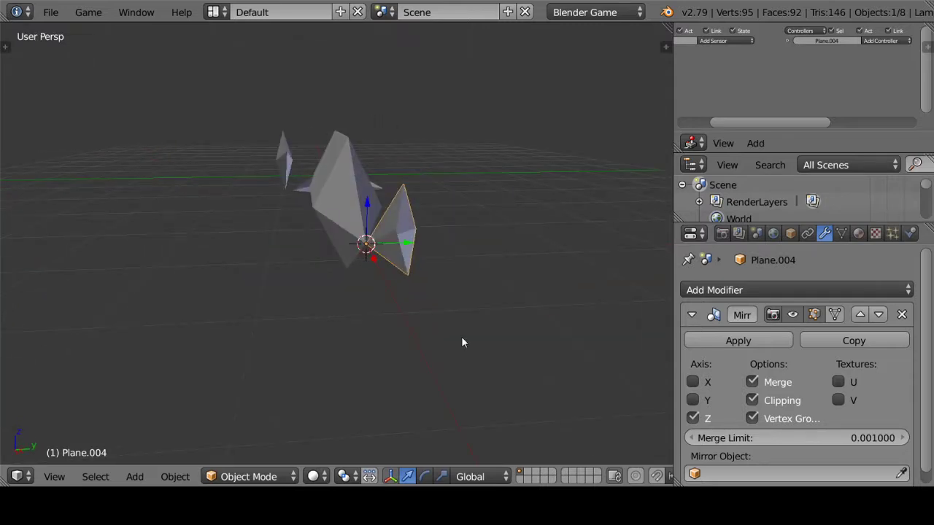
Apply Plane.004's Mirror modifier, then add and remove a Boolean modifier
click(717, 340)
click(714, 290)
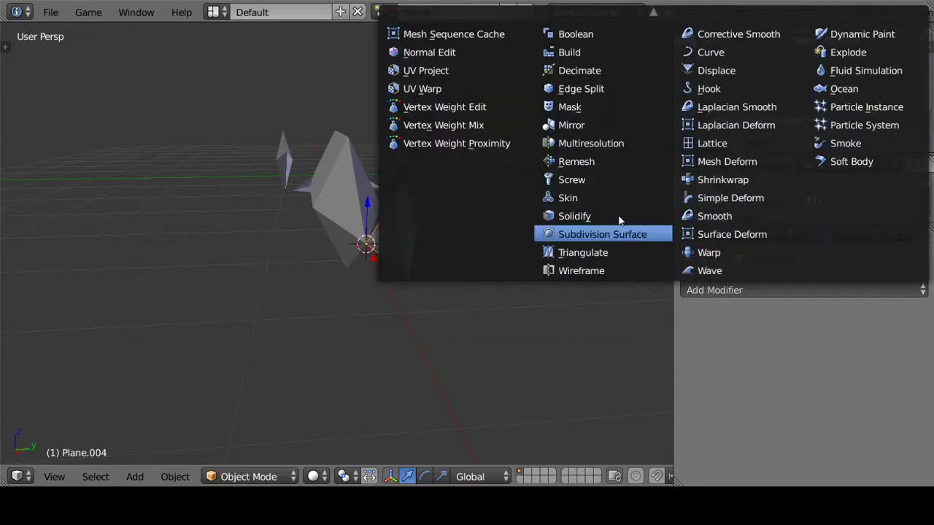
scroll(587, 73, up, 1)
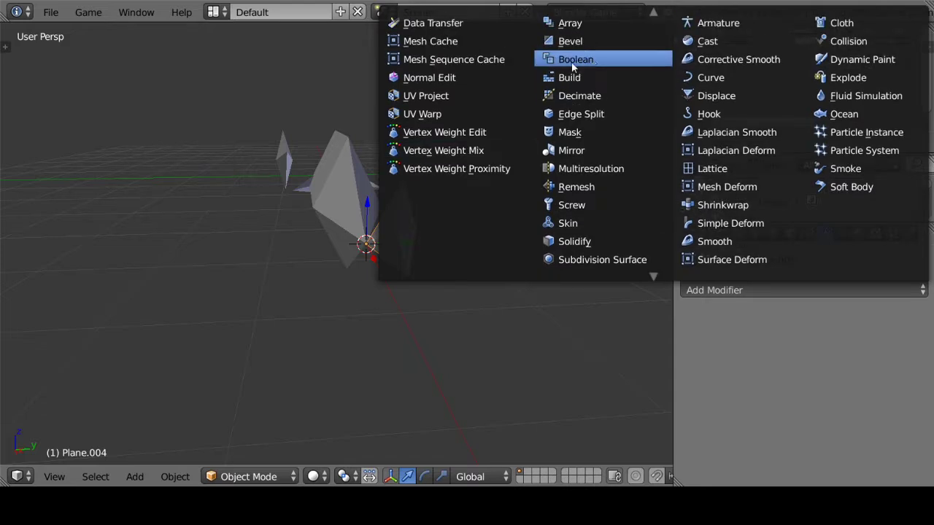
click(594, 62)
middle_drag(548, 76, 445, 310)
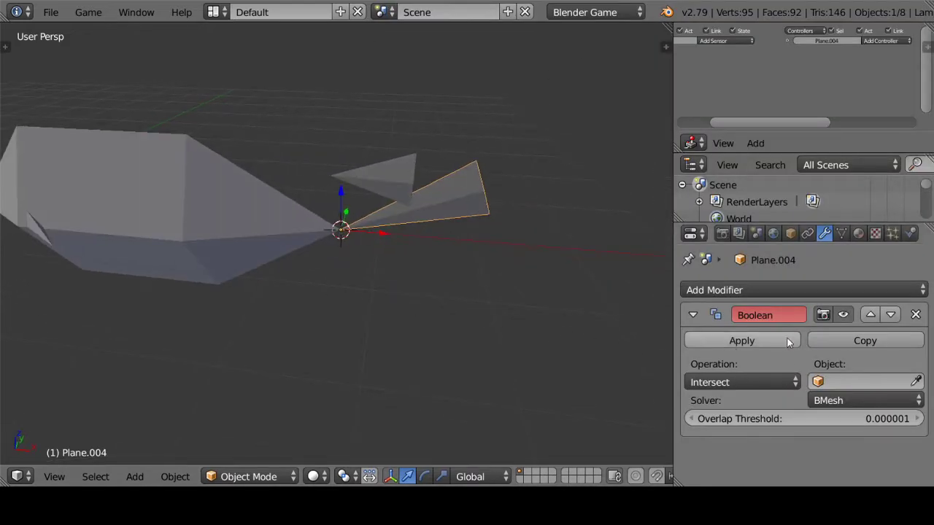
click(914, 315)
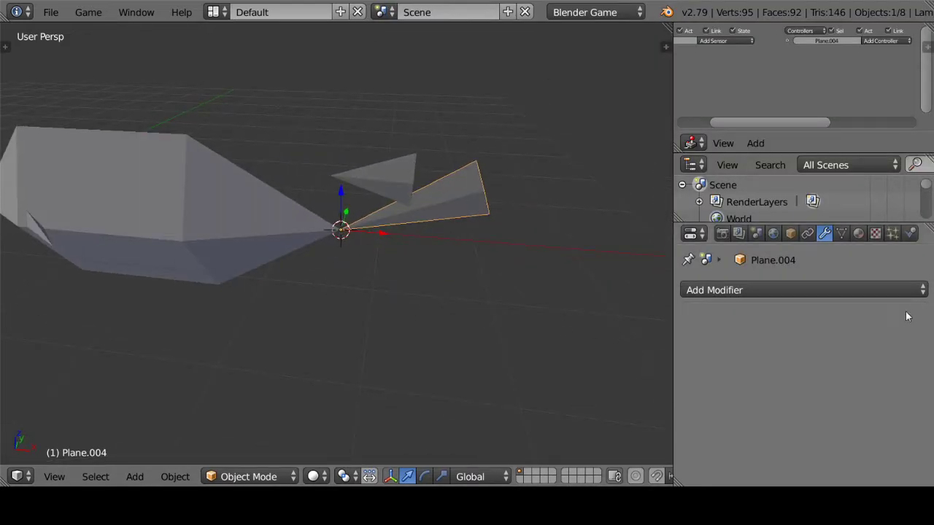
Add a Mirror modifier without Z, then undo back and redo the fin's mirror
click(738, 290)
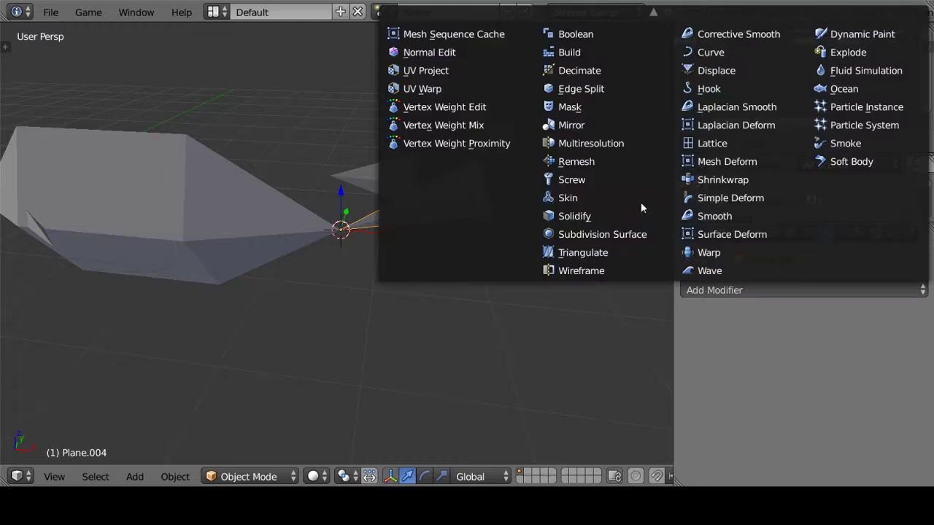
click(576, 126)
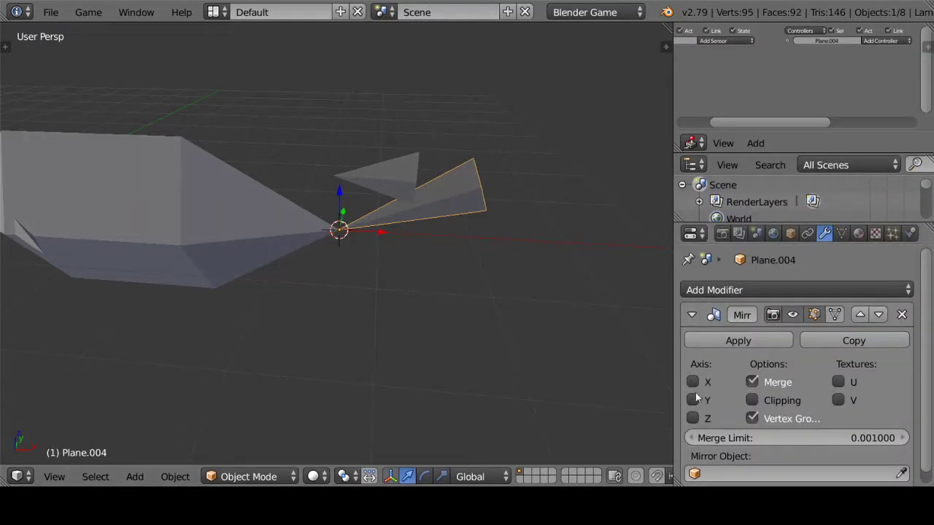
click(694, 417)
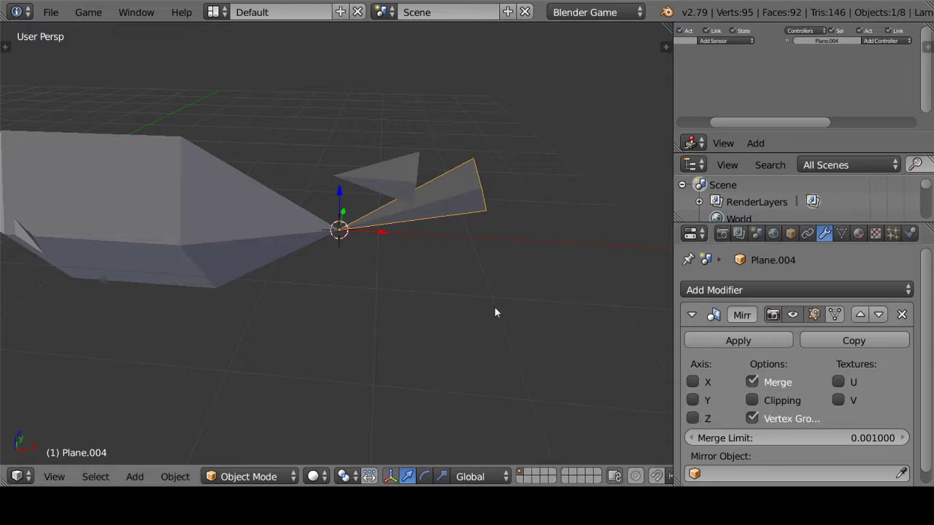
key(ctrl+z)
key(ctrl+z)
key(ctrl+z)
key(ctrl+z)
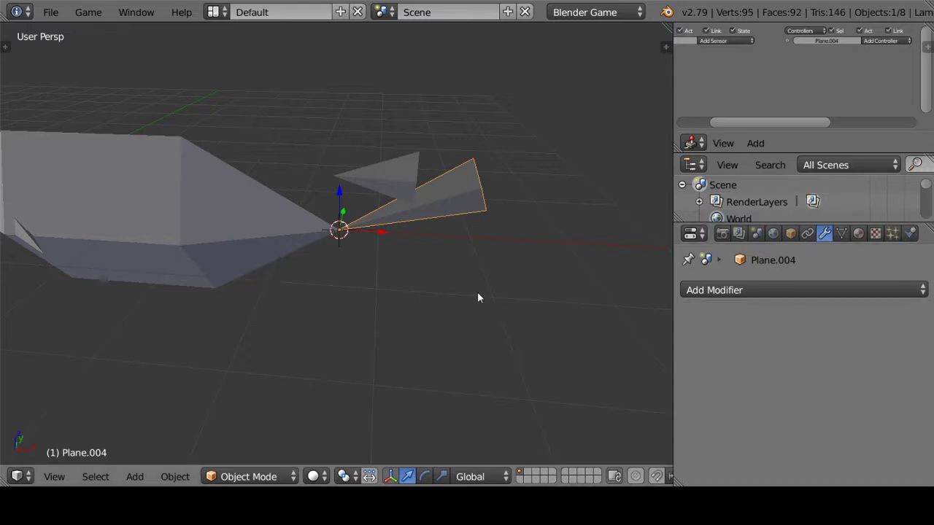
key(ctrl+z)
key(ctrl+z)
key(ctrl+shift+z)
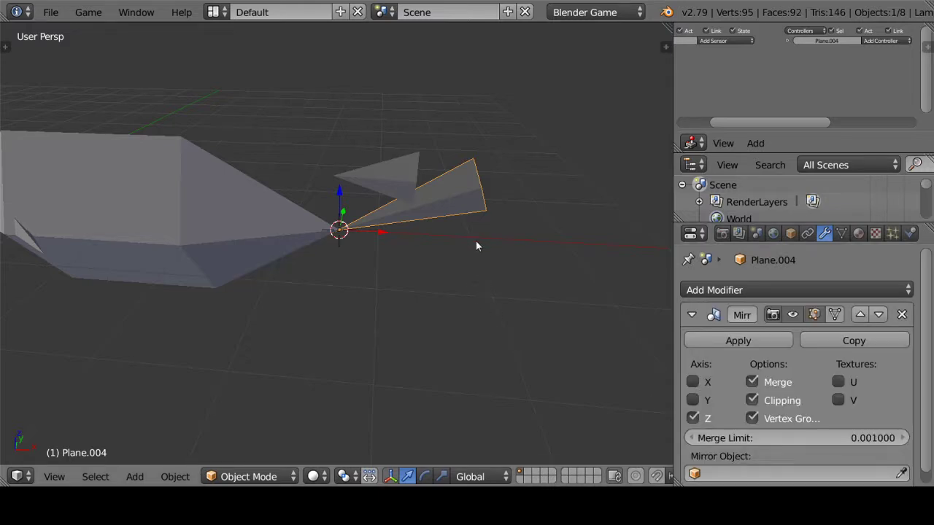
Point the fin straight back, apply its mirror, and add a new X-axis Mirror modifier
middle_drag(486, 259, 487, 252)
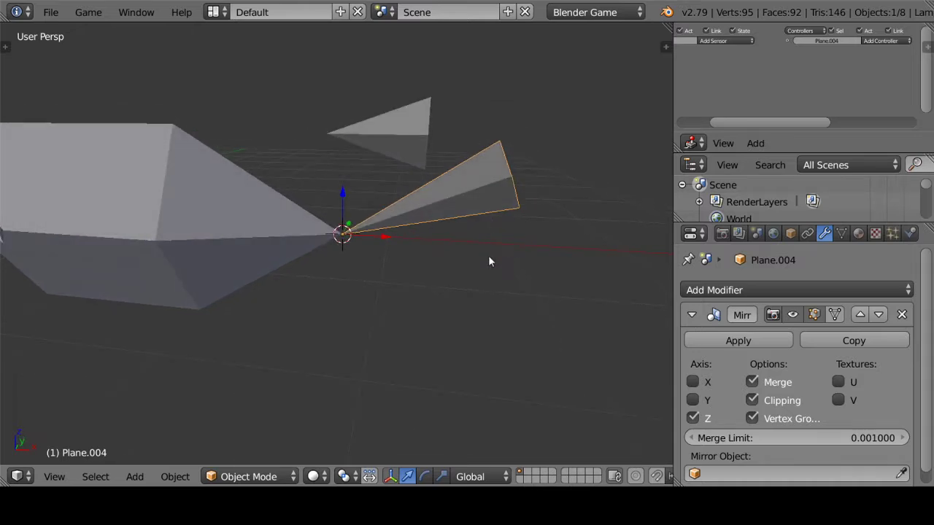
key(ctrl+shift+z)
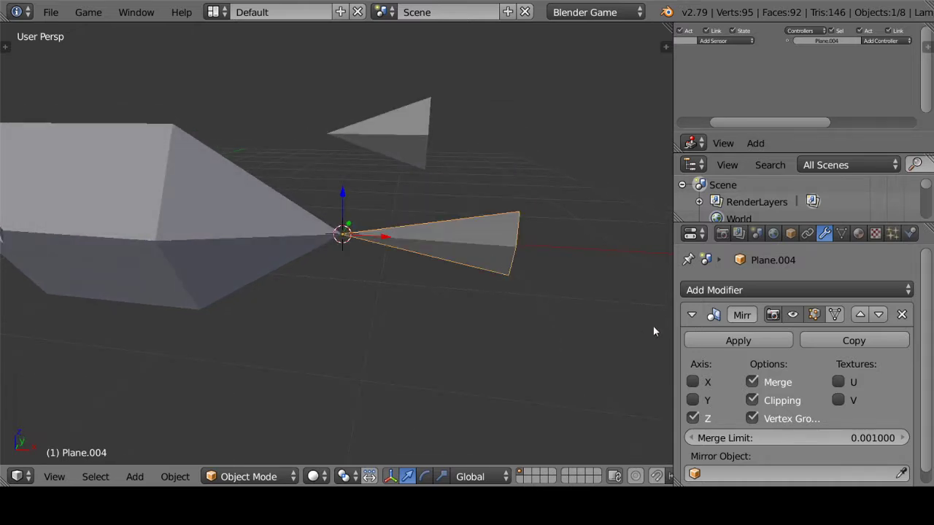
click(737, 340)
click(708, 292)
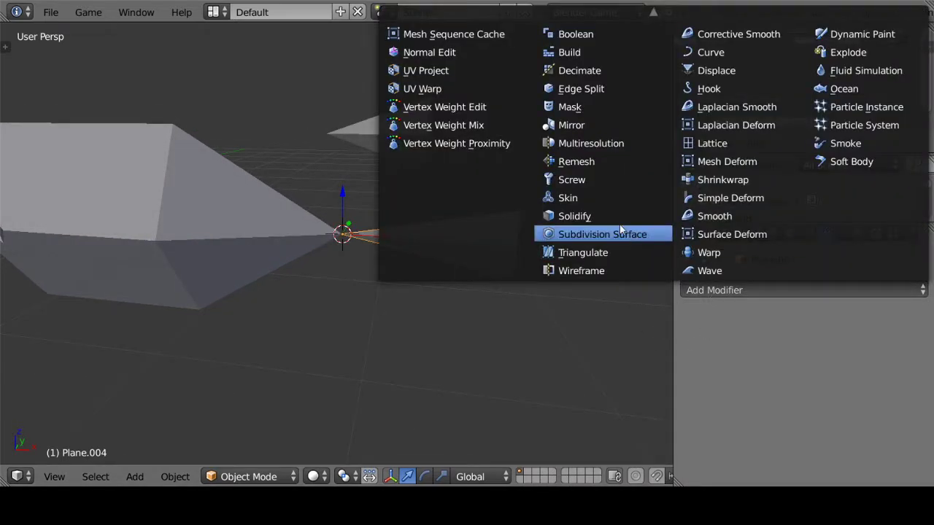
click(580, 121)
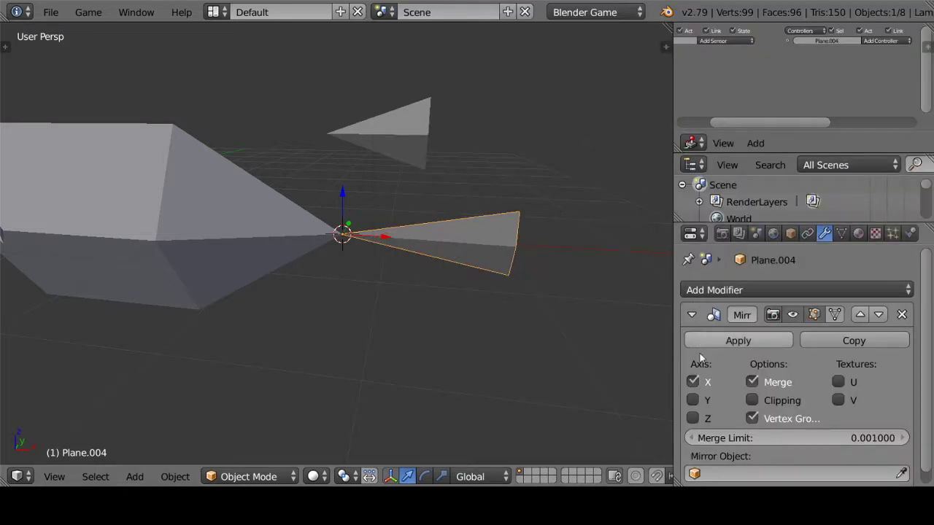
In Edit Mode, rotate all fin geometry about Y and switch its mirror to the Y axis
key(Tab)
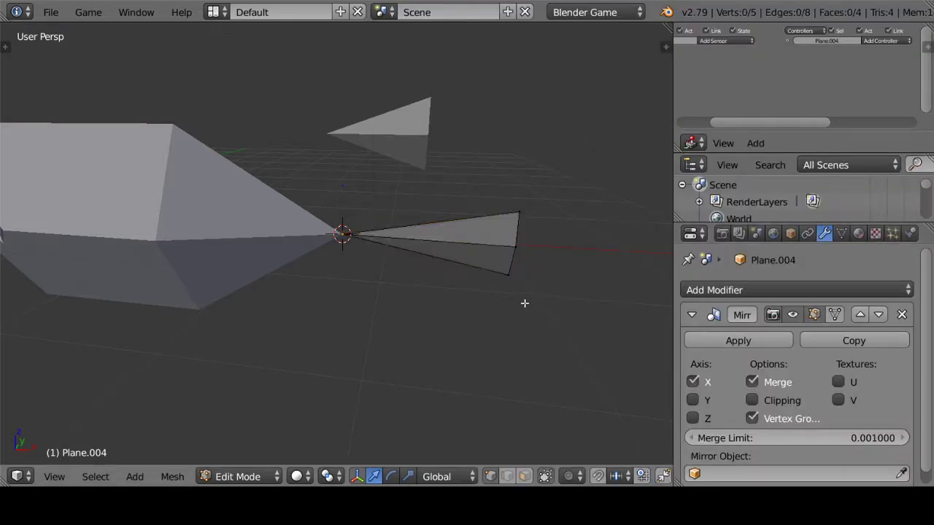
key(a)
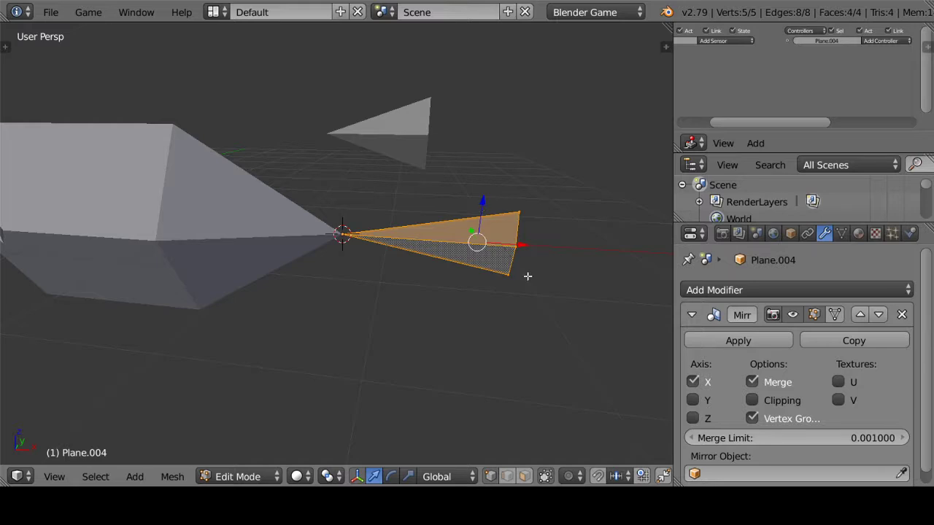
key(r)
key(y)
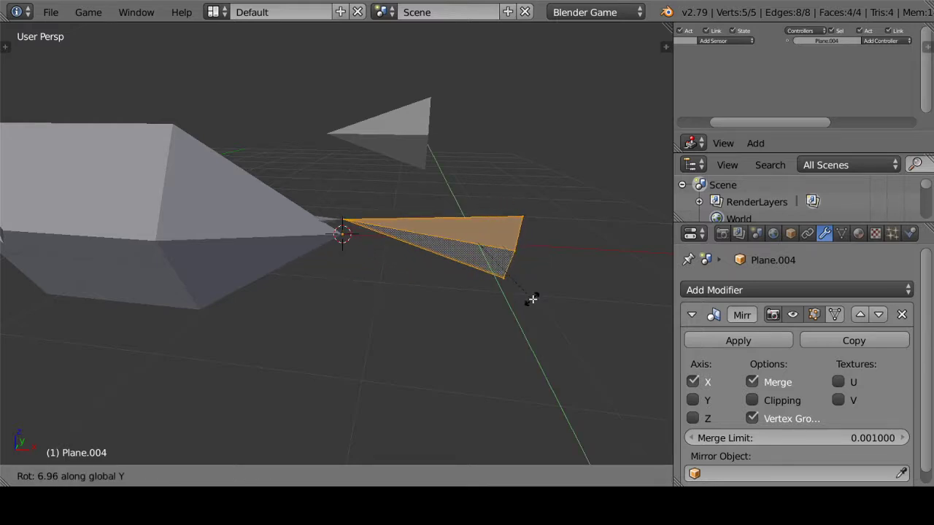
click(547, 287)
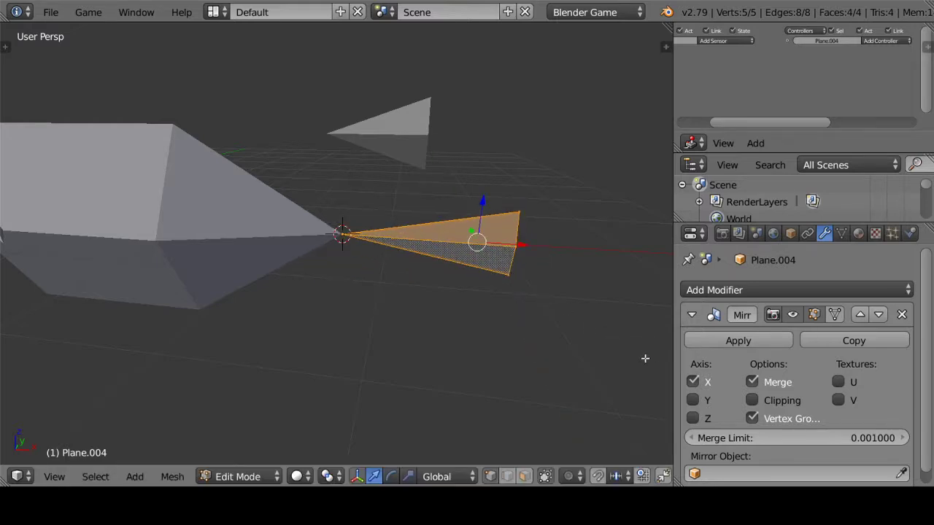
click(693, 400)
key(r)
key(y)
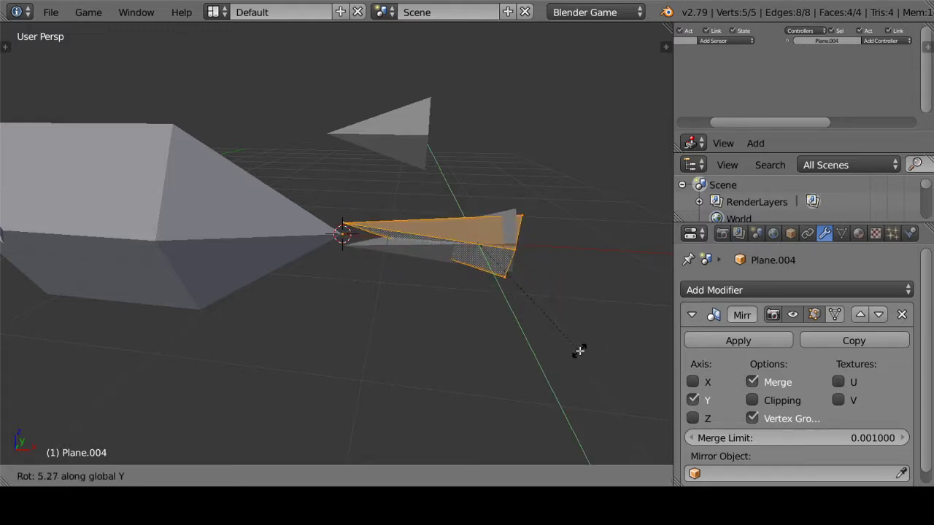
key(Escape)
Raise the fin along Z, tilt it upward about Y, and view it in front orthographic
key(g)
key(z)
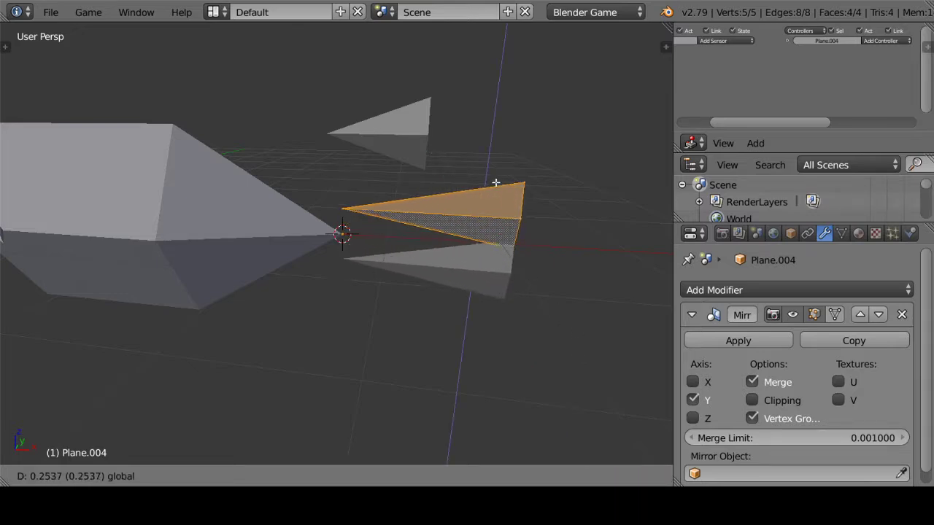
click(502, 176)
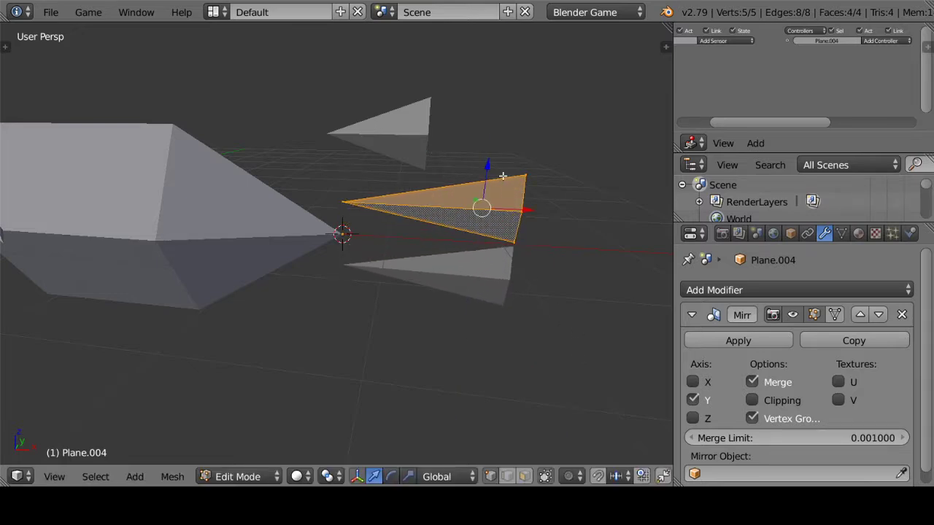
key(r)
key(y)
click(544, 268)
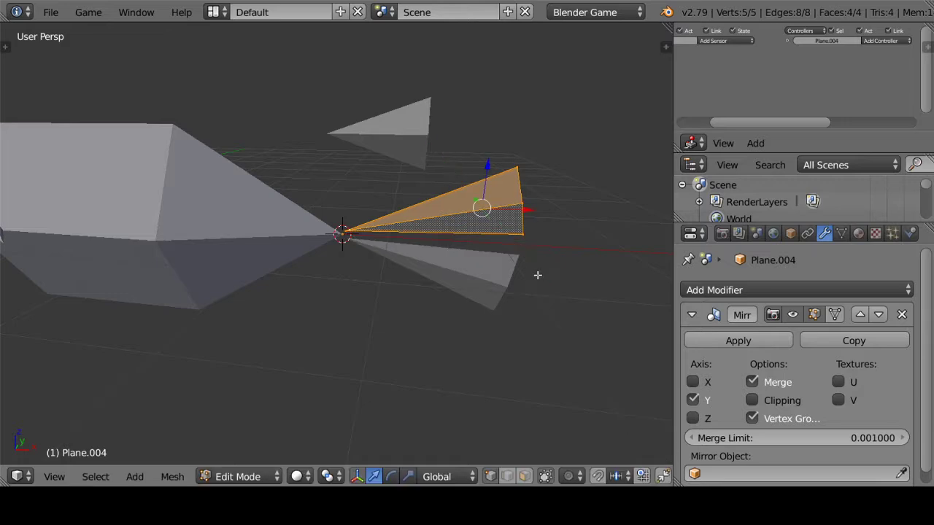
scroll(538, 272, up, 2)
key(KP_5)
key(KP_1)
scroll(538, 273, up, 1)
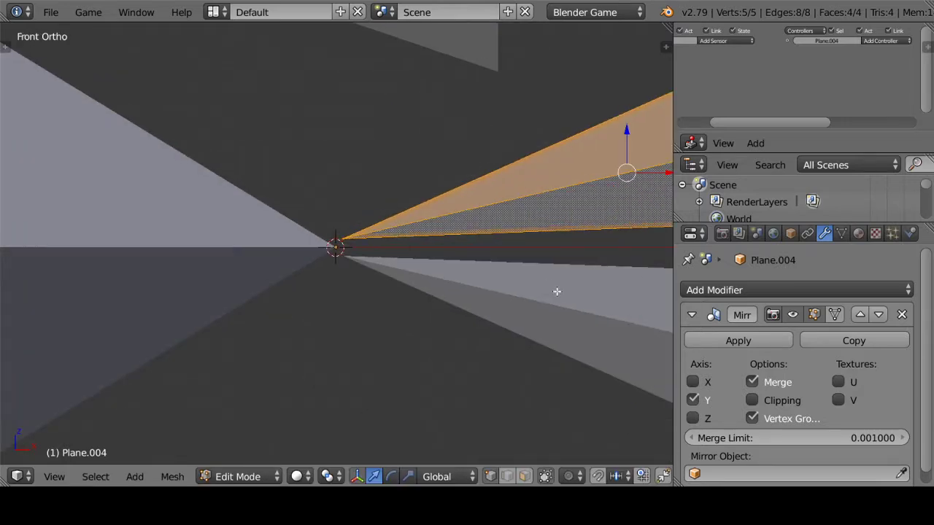
scroll(557, 289, down, 3)
Re-tilt the fin about Y and move its tip onto the tail point
key(r)
key(y)
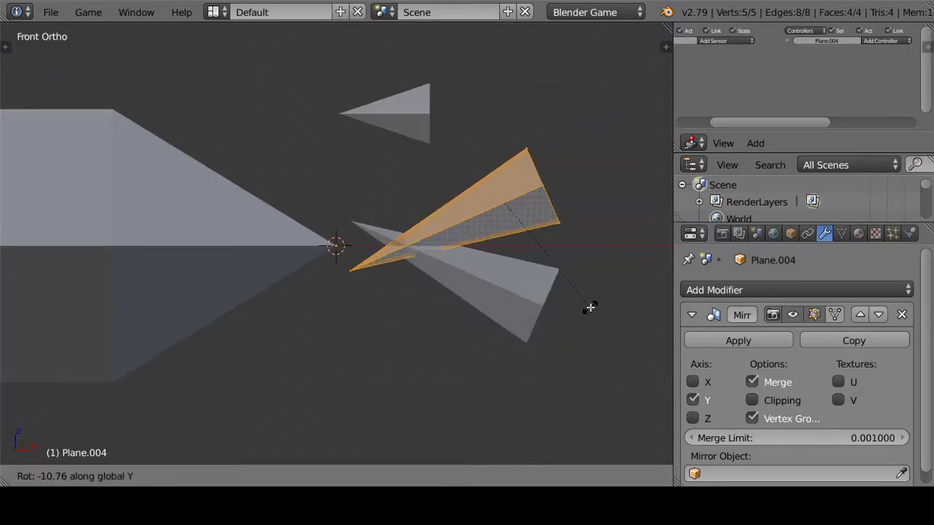
click(590, 308)
key(g)
key(z)
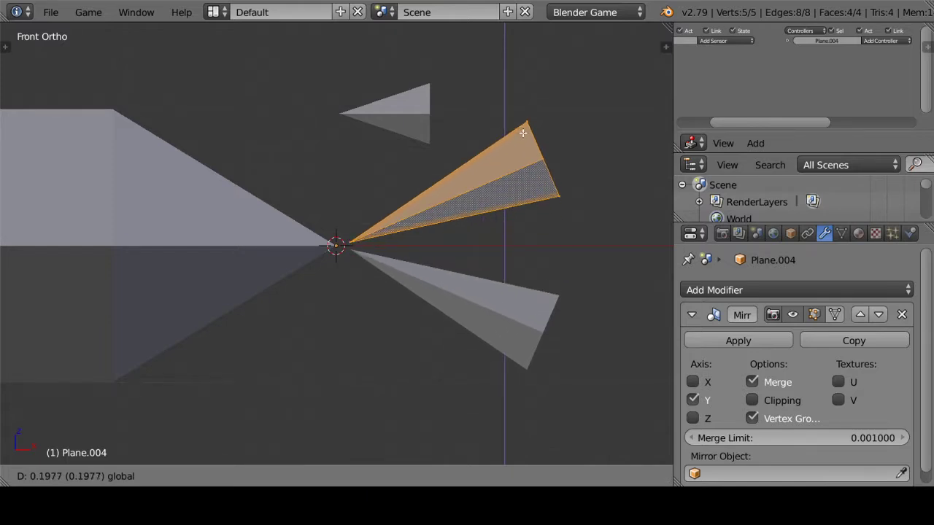
click(531, 150)
scroll(559, 173, up, 1)
key(Tab)
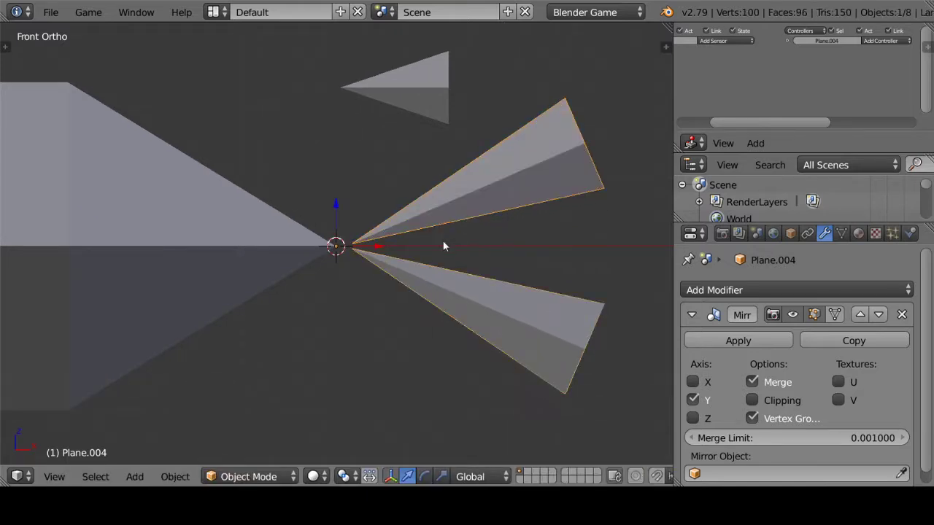
Snap the 3D cursor to the fin's tip vertex and set the fin's origin there
key(Tab)
right_click(354, 244)
key(shift+s)
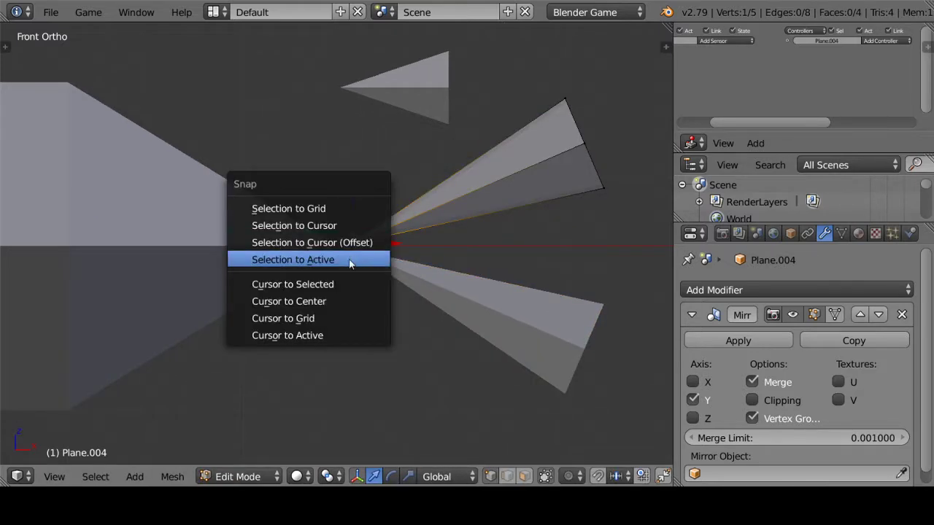
click(343, 283)
key(Tab)
key(t)
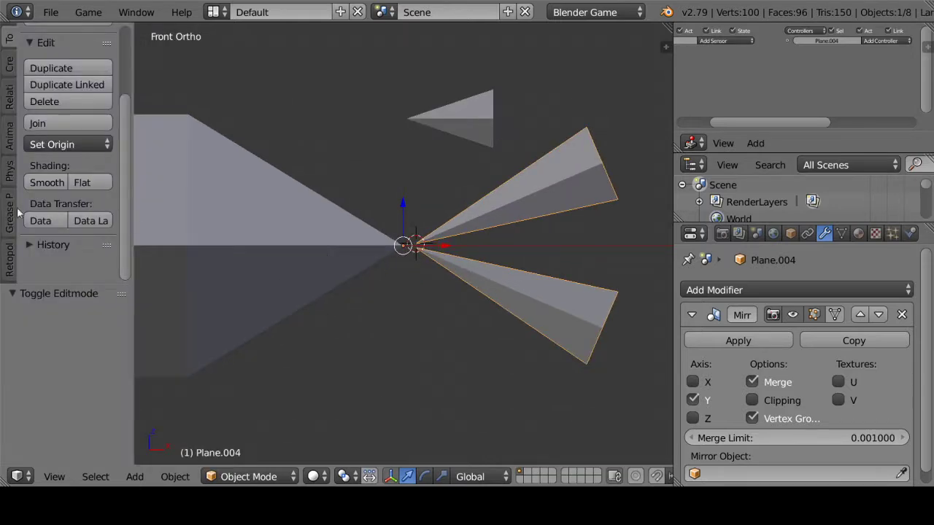
click(51, 145)
click(110, 203)
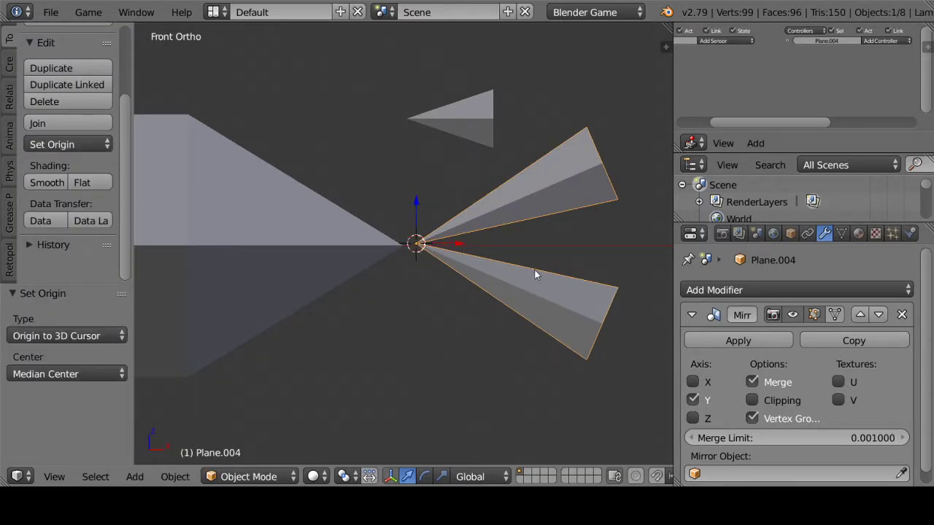
key(t)
scroll(401, 268, up, 3)
Snap the cursor to the hull's tail point and snap the fin onto it
right_click(313, 261)
key(Tab)
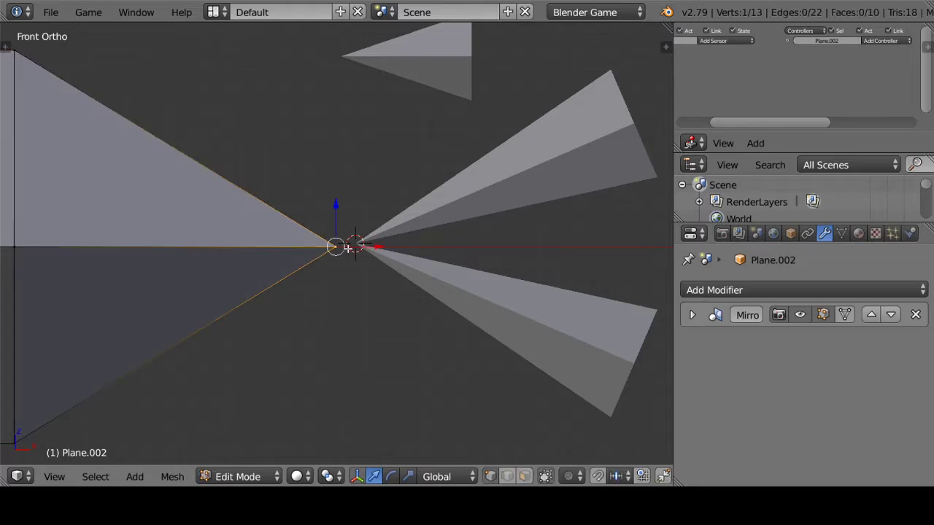
key(shift+s)
click(343, 252)
key(Tab)
right_click(364, 245)
key(shift+s)
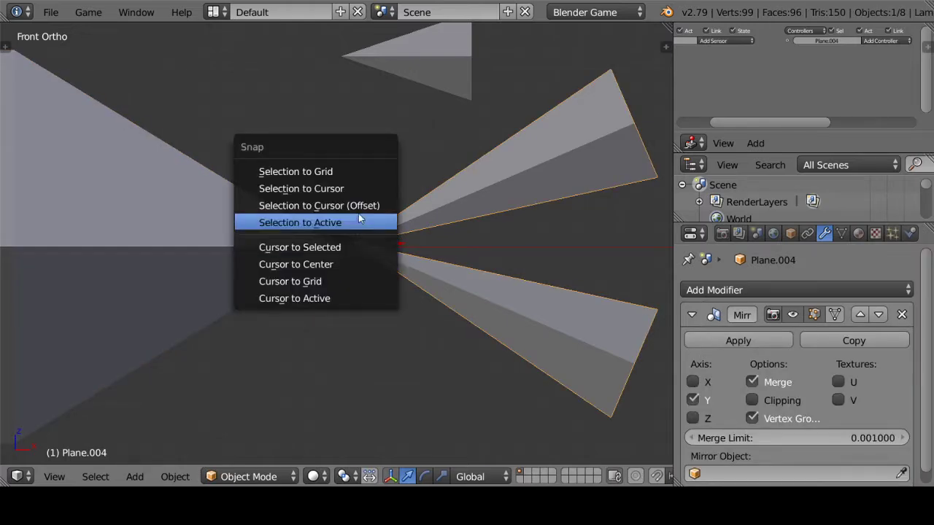
click(358, 218)
scroll(369, 233, down, 4)
mouse_move(369, 233)
middle_down()
mouse_move(389, 261)
mouse_move(419, 259)
middle_up()
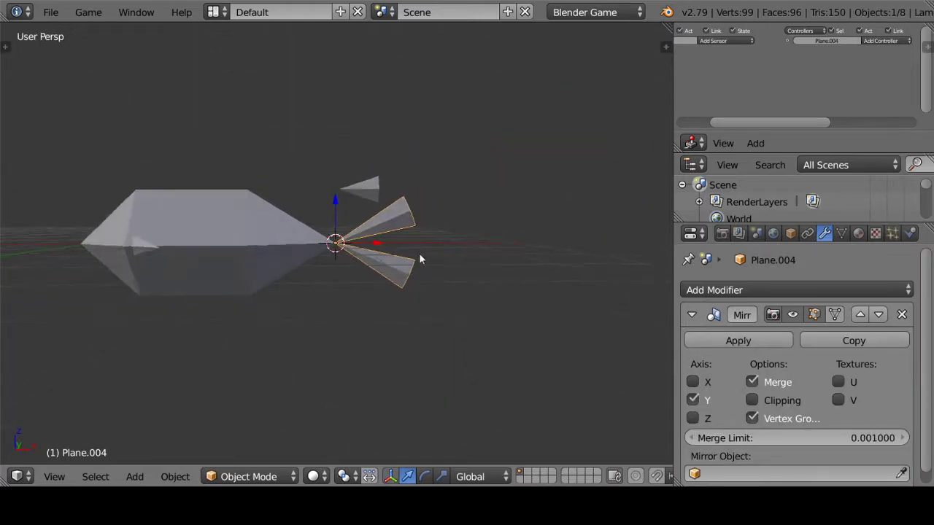
scroll(418, 253, up, 3)
scroll(416, 254, up, 2)
Apply the fin's and the hull's Mirror modifiers, then select the fin and hull together
click(739, 340)
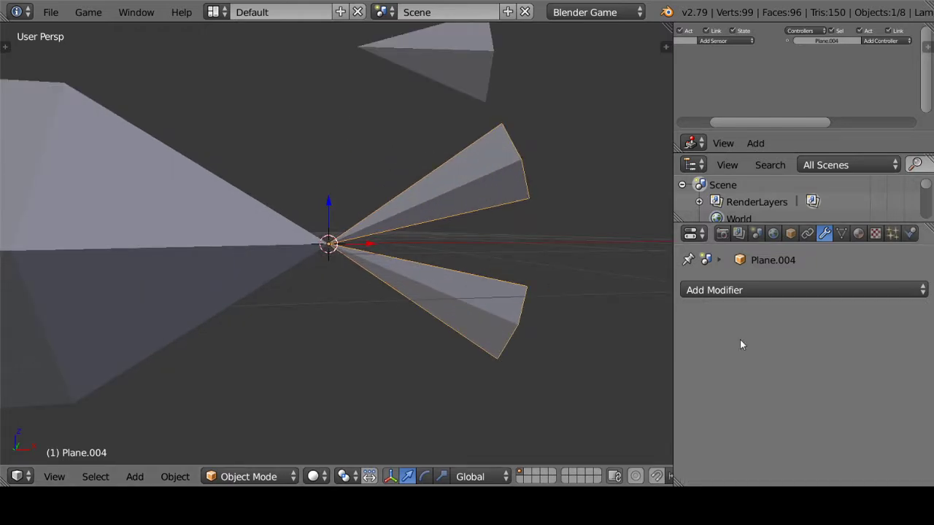
right_click(280, 247)
scroll(284, 250, down, 3)
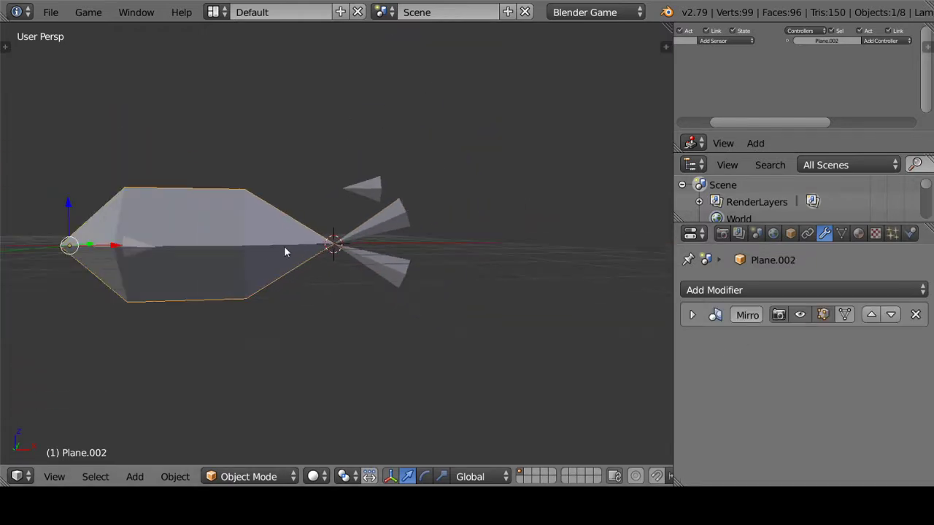
middle_drag(285, 249, 355, 264)
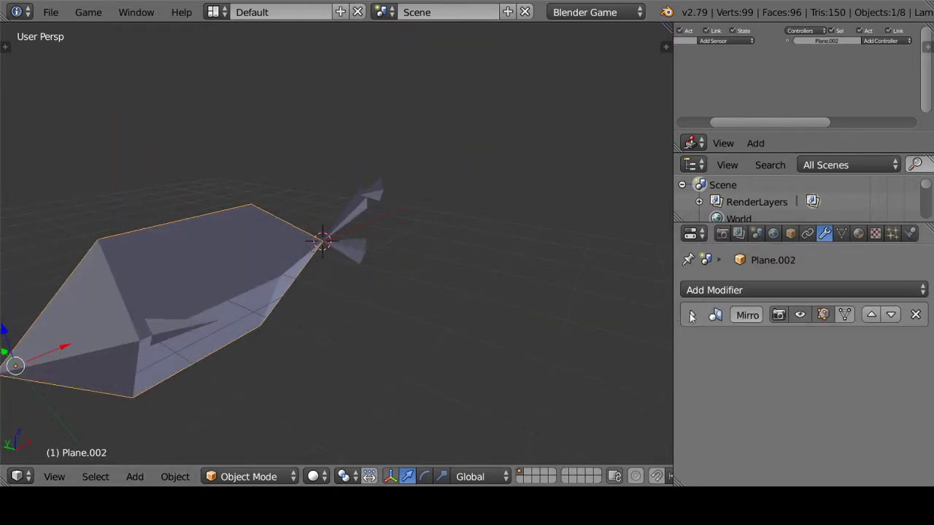
click(692, 315)
click(743, 343)
right_click(362, 257)
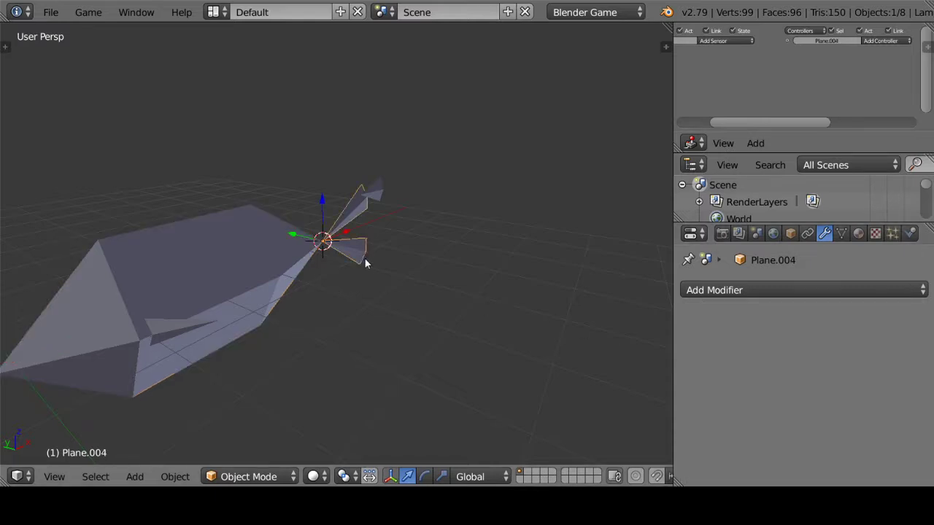
shift+right_click(257, 288)
Join the tail fins into the hull Plane.002 with Ctrl+J
key(ctrl+j)
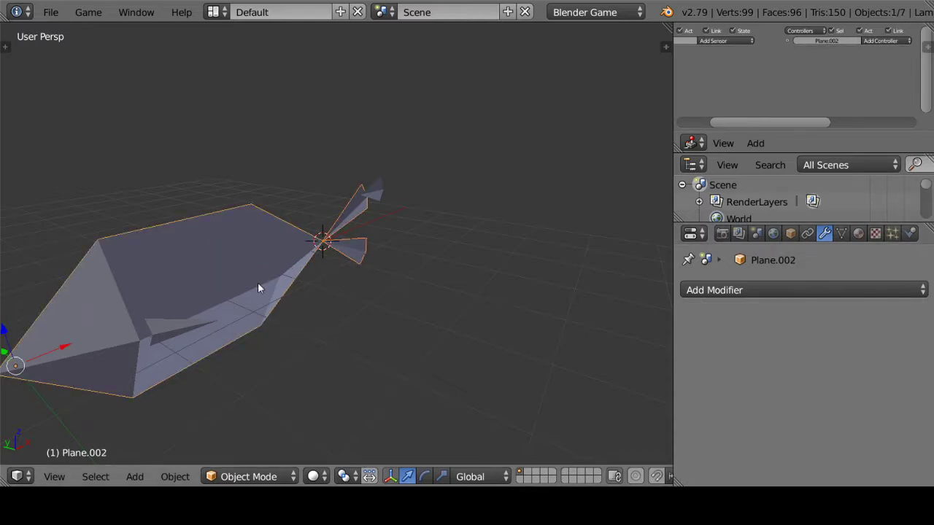
scroll(258, 288, down, 3)
scroll(257, 288, up, 3)
scroll(382, 277, up, 3)
Run Remove Doubles on all the body's geometry, leaving 28 vertices
key(Tab)
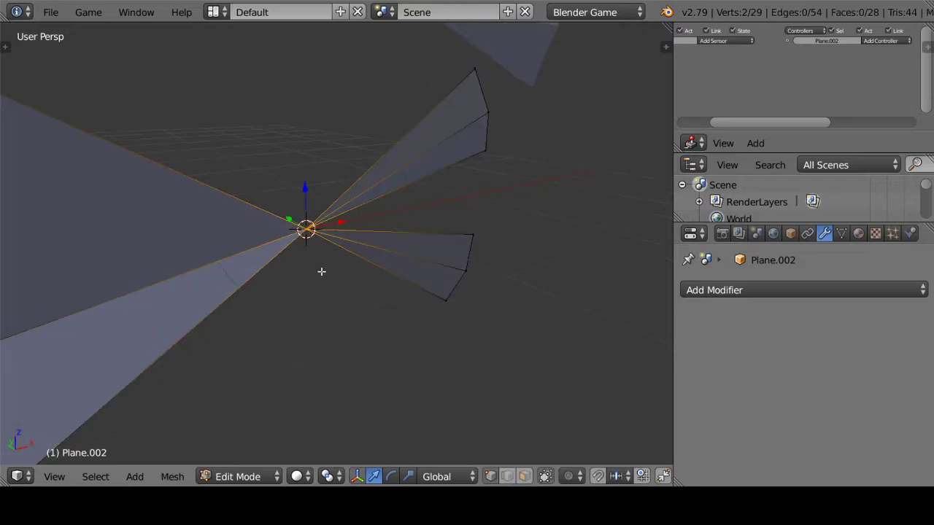
scroll(321, 270, up, 1)
key(a)
key(w)
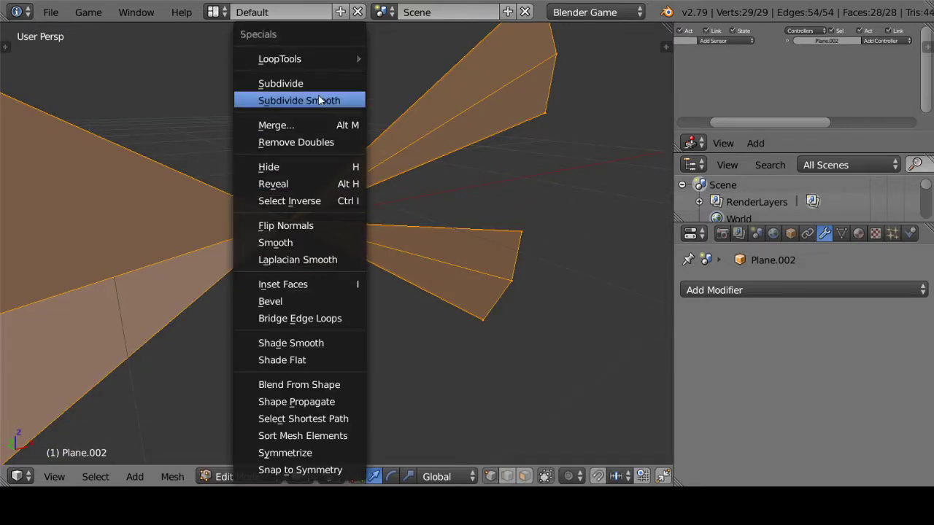
click(321, 142)
scroll(325, 160, down, 2)
scroll(396, 219, down, 3)
scroll(395, 220, down, 3)
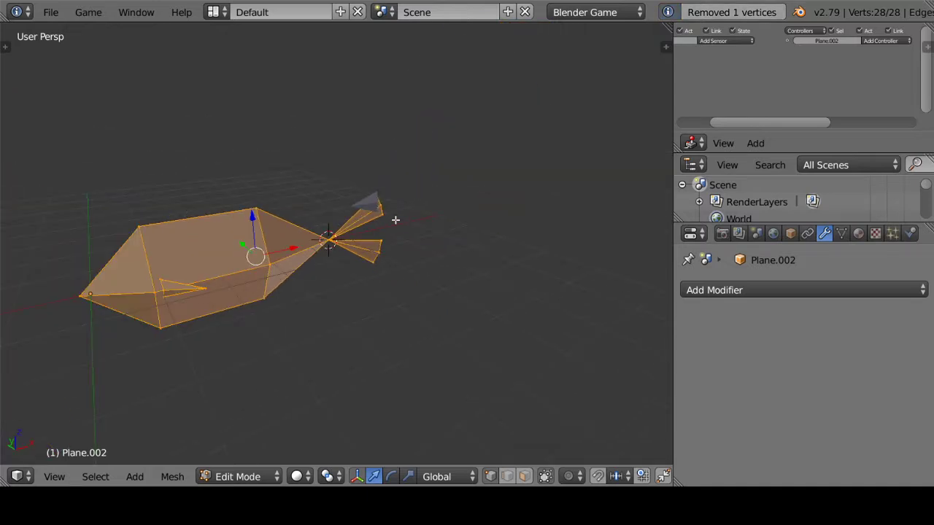
key(Tab)
Orbit around the fish to inspect it, selecting Plane.003 and then the body Plane.002
scroll(394, 219, up, 3)
scroll(390, 220, up, 2)
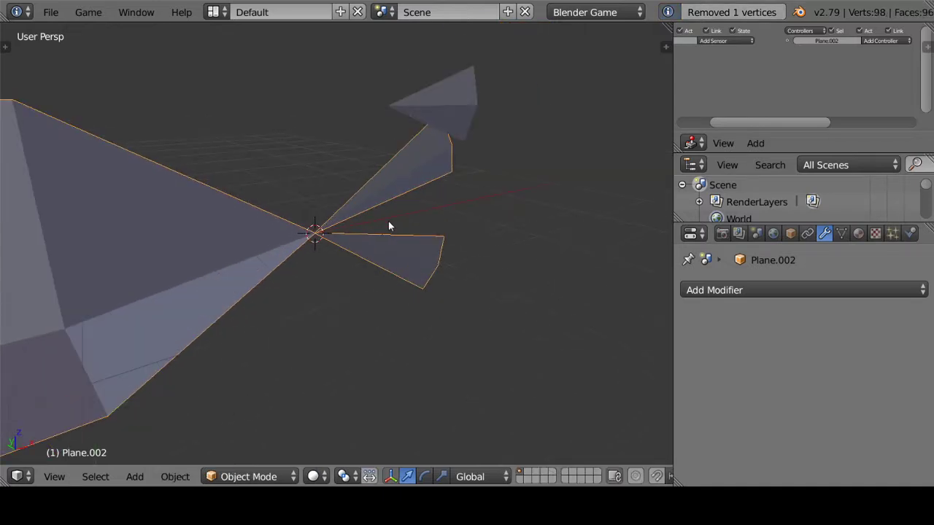
scroll(342, 221, up, 2)
scroll(342, 220, down, 3)
scroll(341, 220, down, 3)
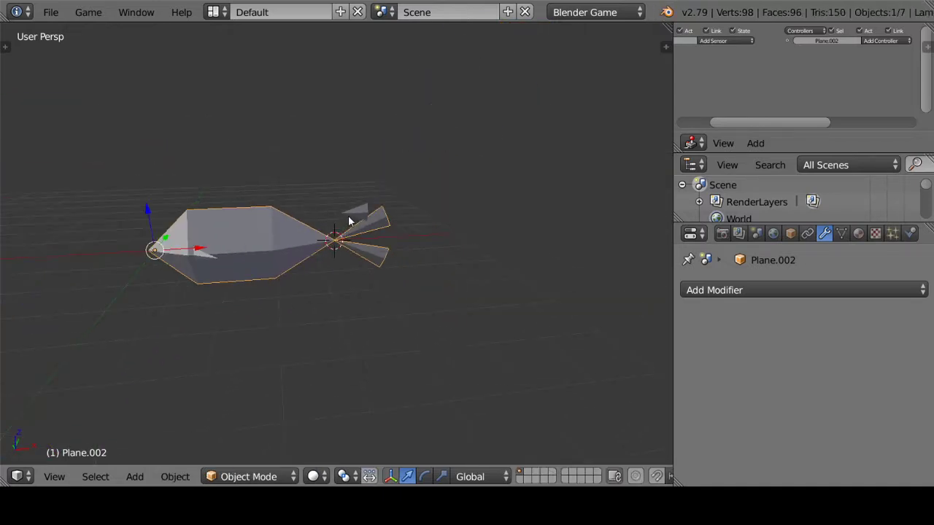
right_click(348, 215)
mouse_move(308, 224)
middle_down()
mouse_move(344, 258)
mouse_move(401, 256)
middle_up()
scroll(402, 256, up, 3)
right_click(282, 275)
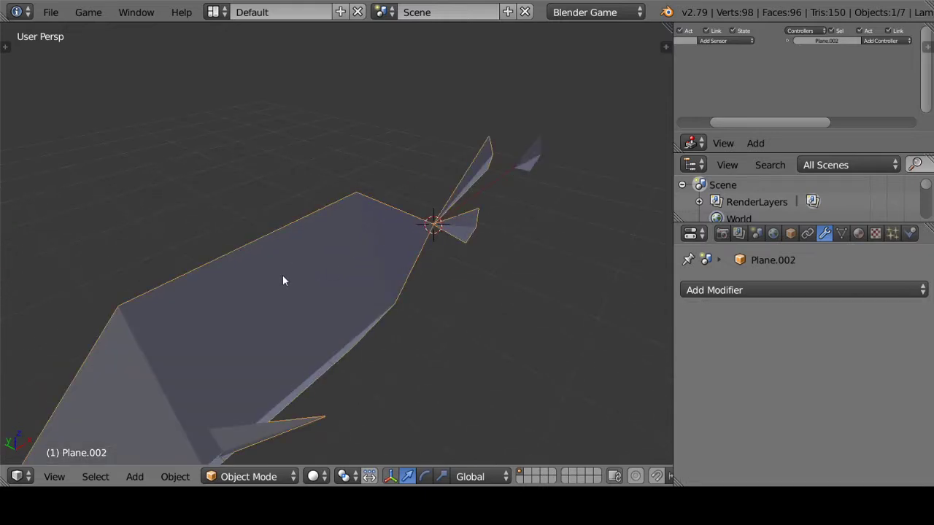
scroll(283, 275, down, 2)
mouse_move(292, 280)
middle_down()
mouse_move(346, 282)
mouse_move(396, 264)
mouse_move(307, 267)
middle_up()
scroll(306, 267, up, 2)
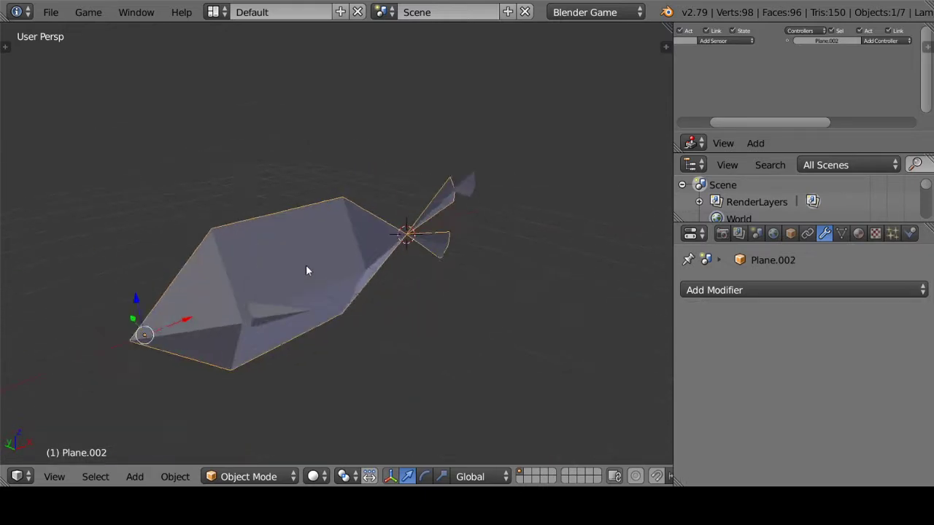
scroll(365, 240, up, 2)
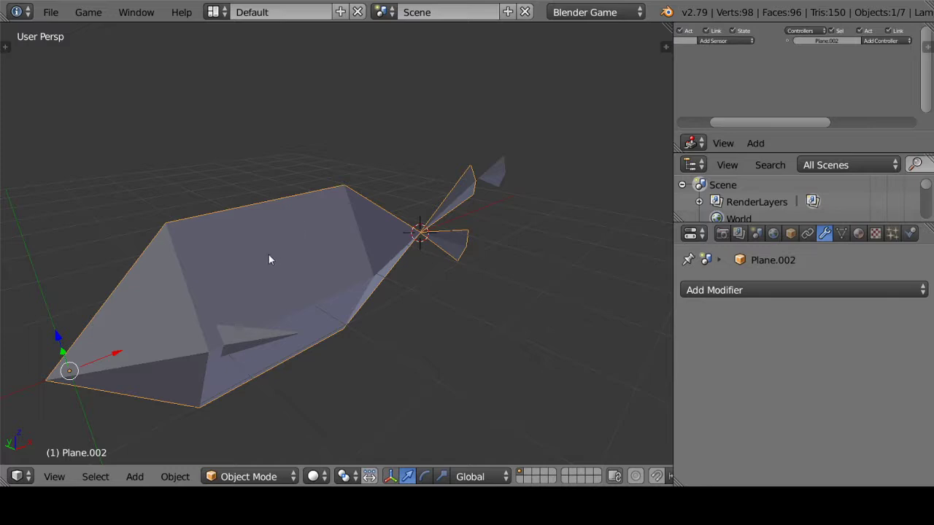
key(Tab)
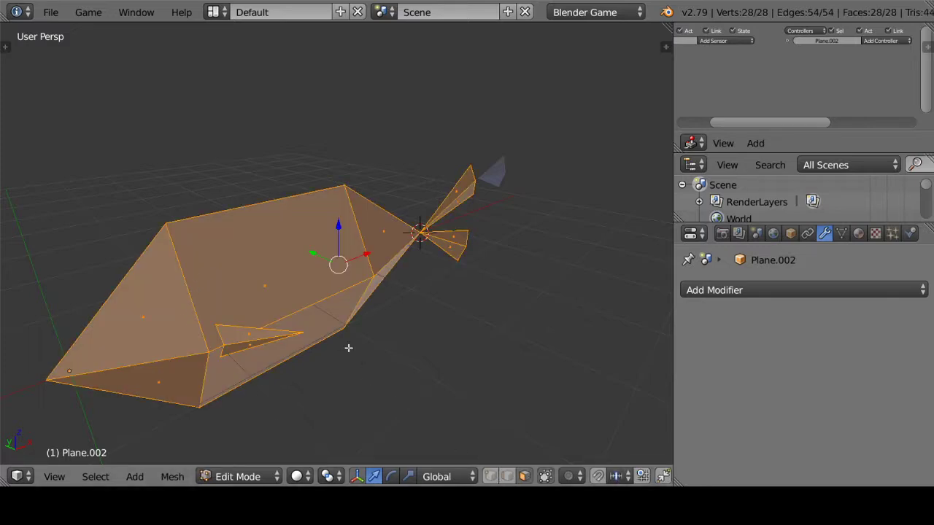
Duplicate the small fin Plane.003 in place as Plane.004
mouse_move(348, 348)
middle_down()
mouse_move(312, 337)
mouse_move(292, 294)
mouse_move(308, 292)
middle_up()
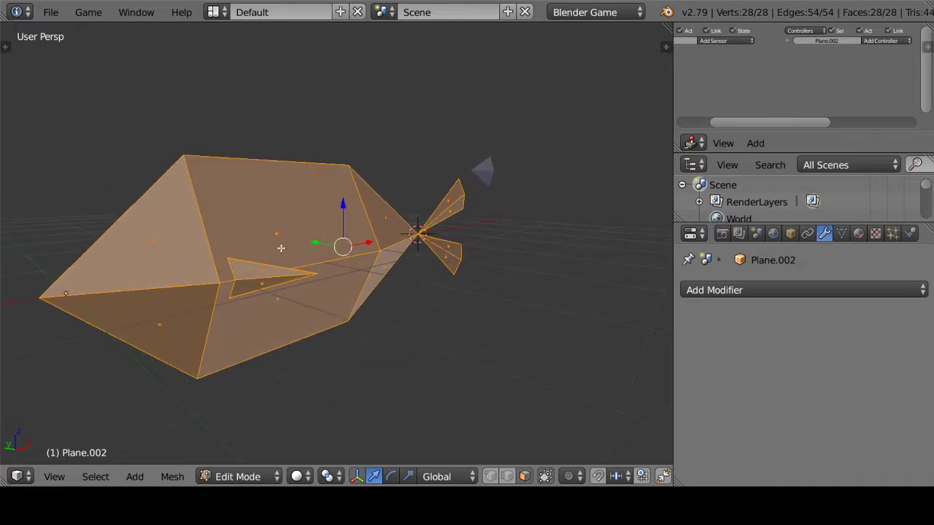
key(Tab)
right_click(500, 177)
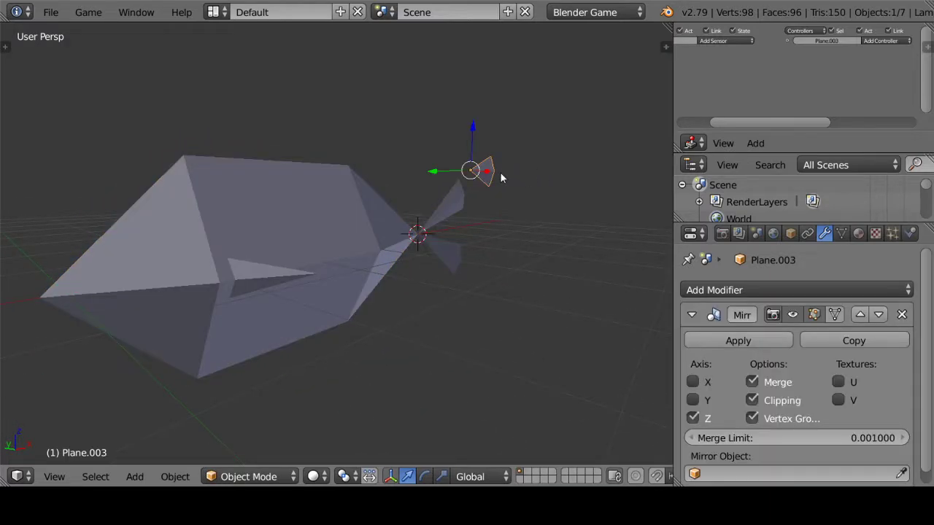
key(shift+d)
click(283, 191)
middle_drag(283, 191, 289, 200)
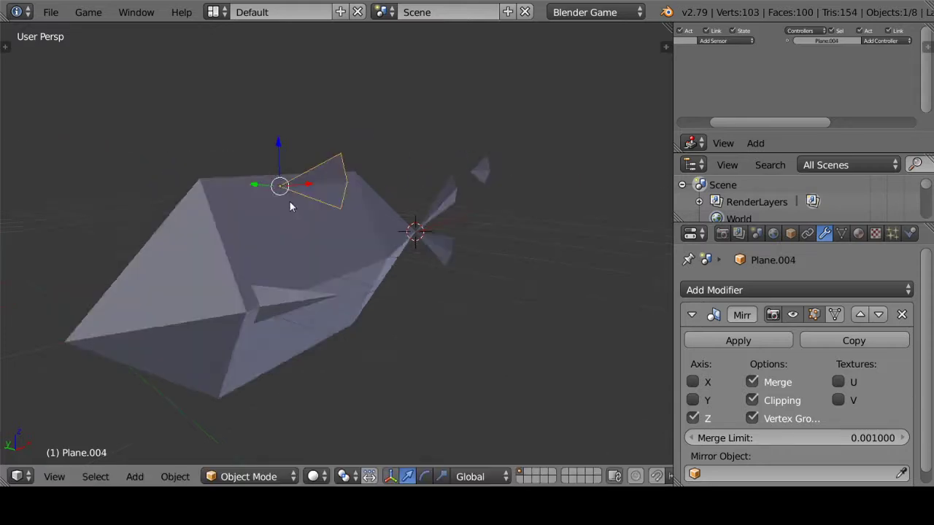
Snap the 3D cursor to the body's top vertices and snap Plane.004 onto that ridge
right_click(289, 203)
key(Tab)
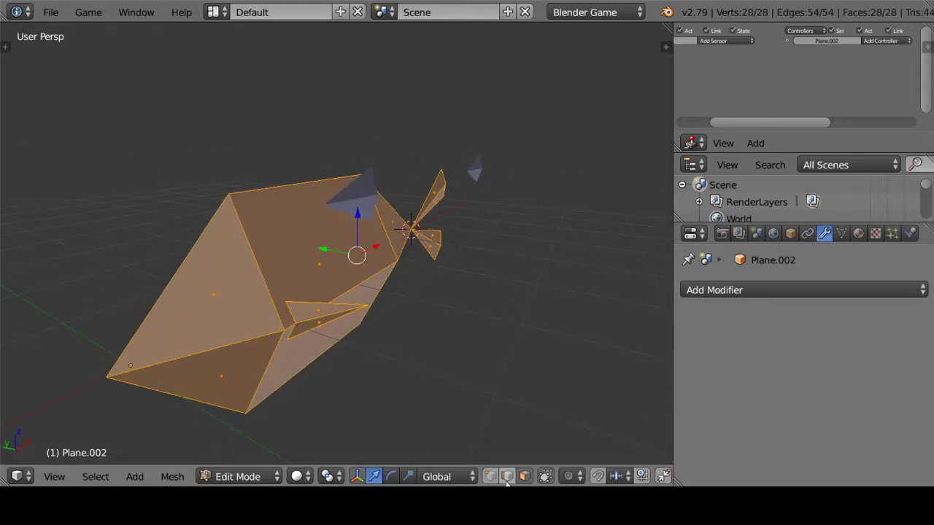
key(shift+s)
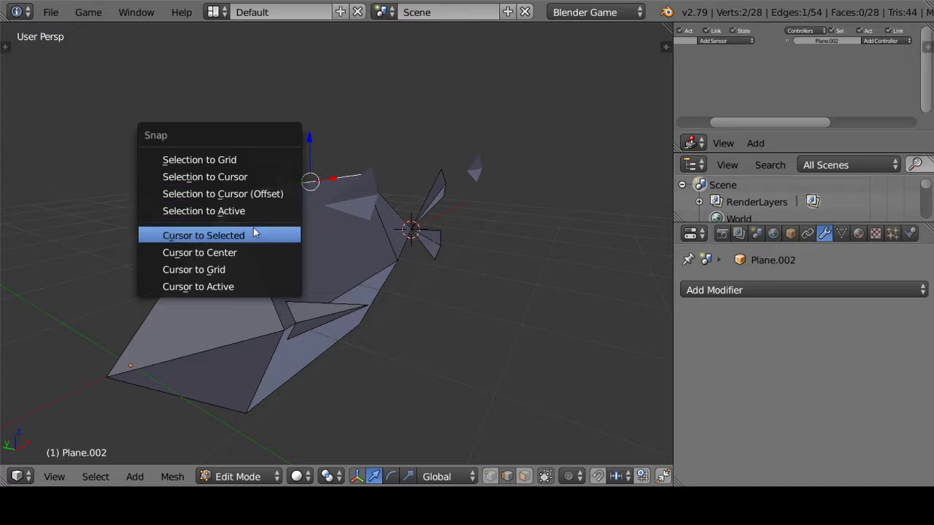
click(253, 230)
key(Tab)
right_click(339, 204)
key(shift+s)
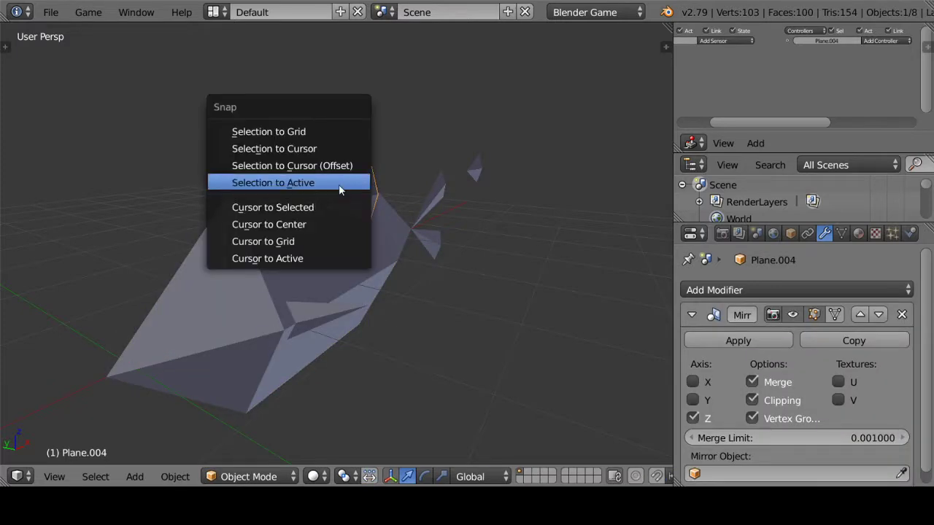
click(339, 167)
mouse_move(340, 167)
middle_down()
mouse_move(320, 216)
mouse_move(288, 223)
middle_up()
In front ortho wireframe, rotate the fin copy 180° around Z
key(KP_1)
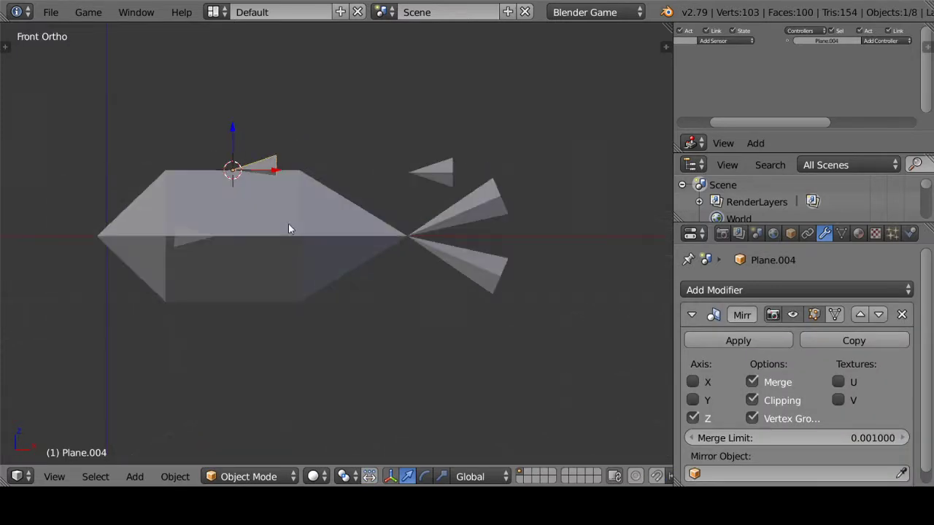
key(z)
scroll(288, 223, up, 3)
key(KP_Decimal)
scroll(510, 299, up, 3)
scroll(518, 319, down, 4)
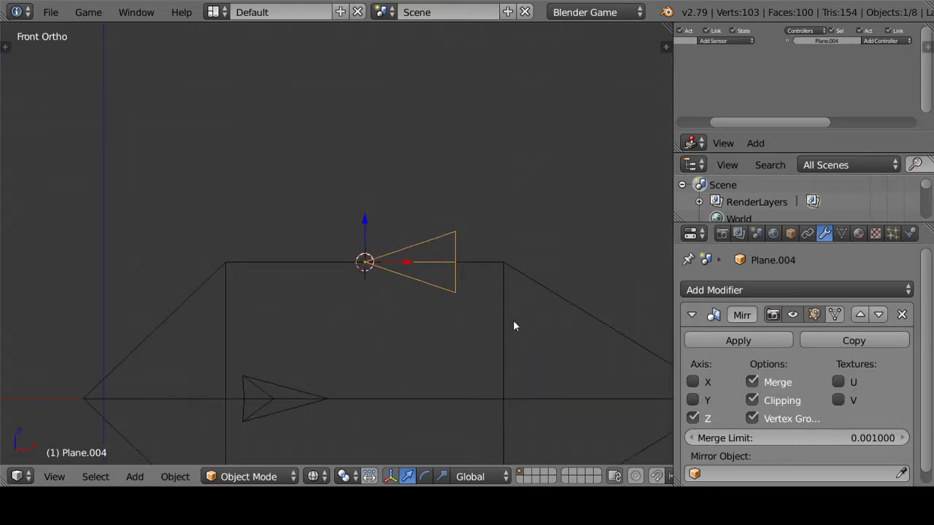
scroll(503, 323, up, 1)
text(r)
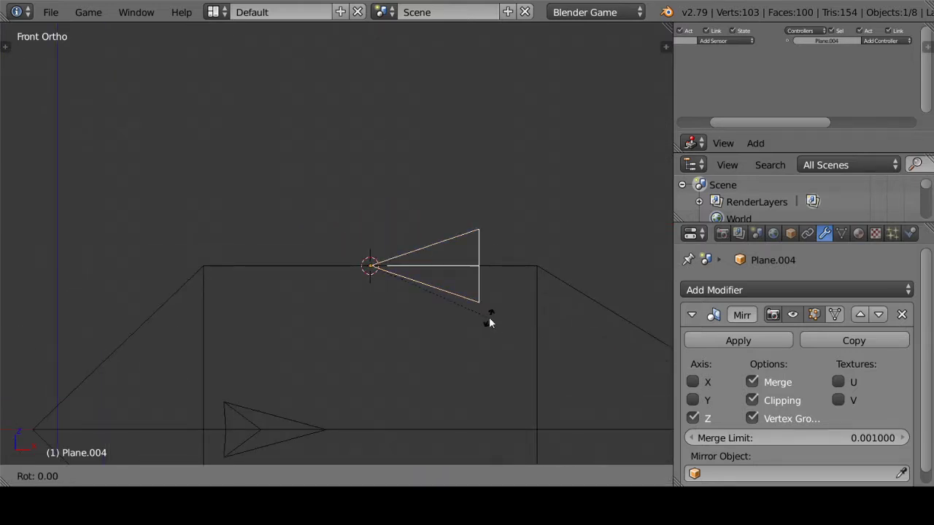
text(z180)
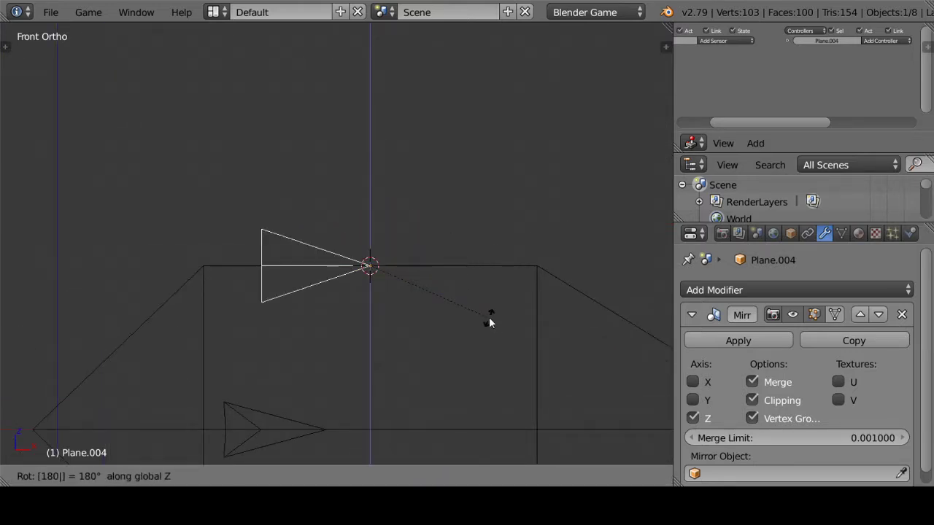
key(Return)
scroll(437, 323, up, 2)
Scale the fin copy uniformly to make it slightly larger
key(r)
key(y)
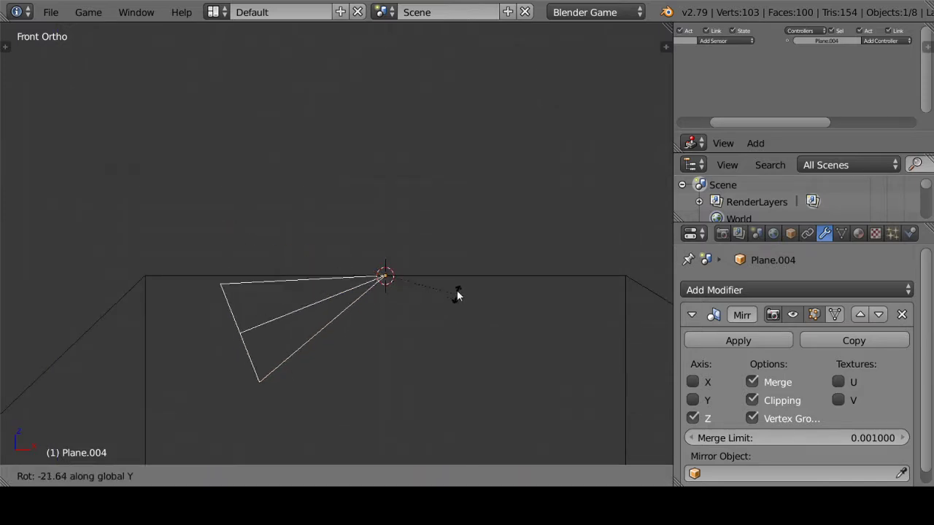
key(Escape)
key(s)
key(z)
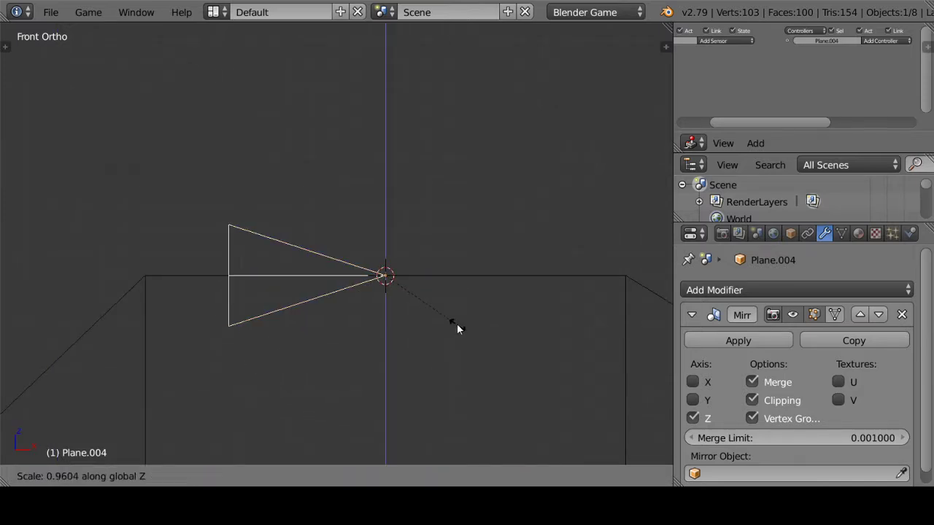
key(z)
key(z)
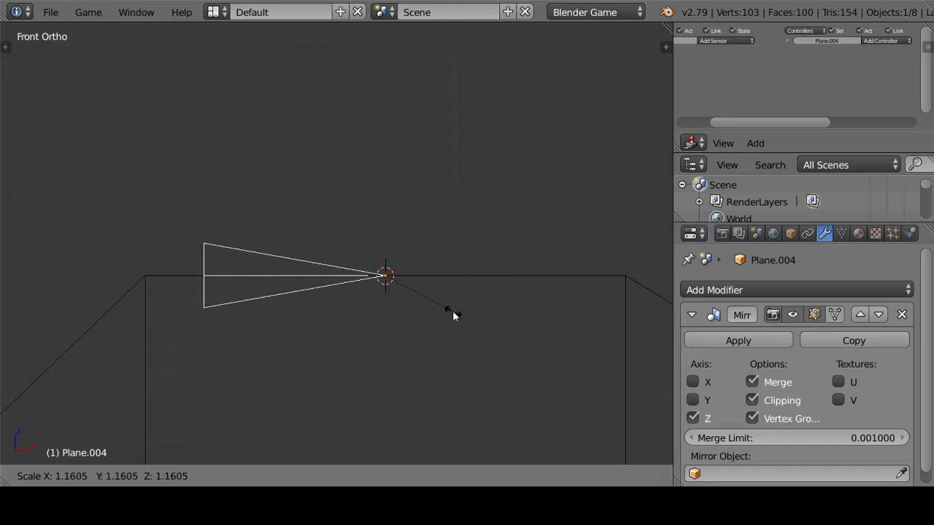
click(452, 311)
Tilt the fin around Y and raise it along Z above the body's top
key(r)
click(454, 292)
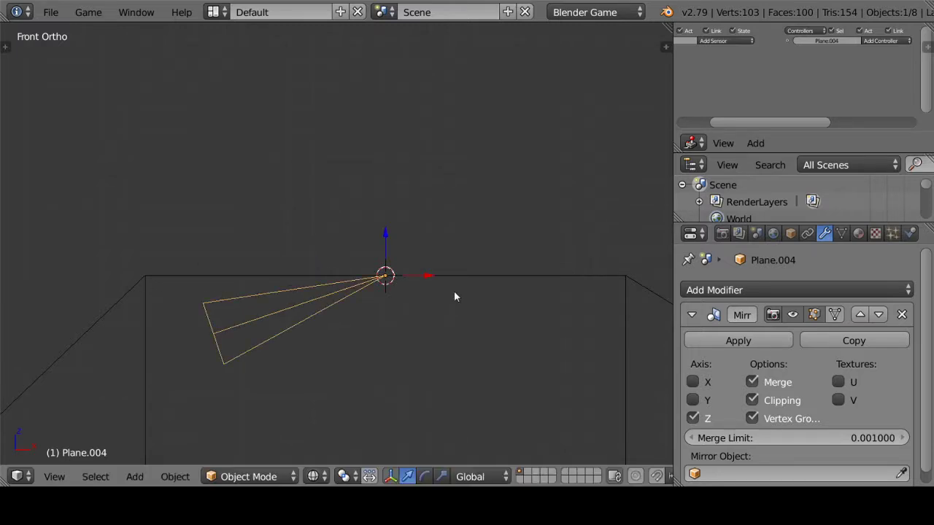
drag(386, 235, 390, 215)
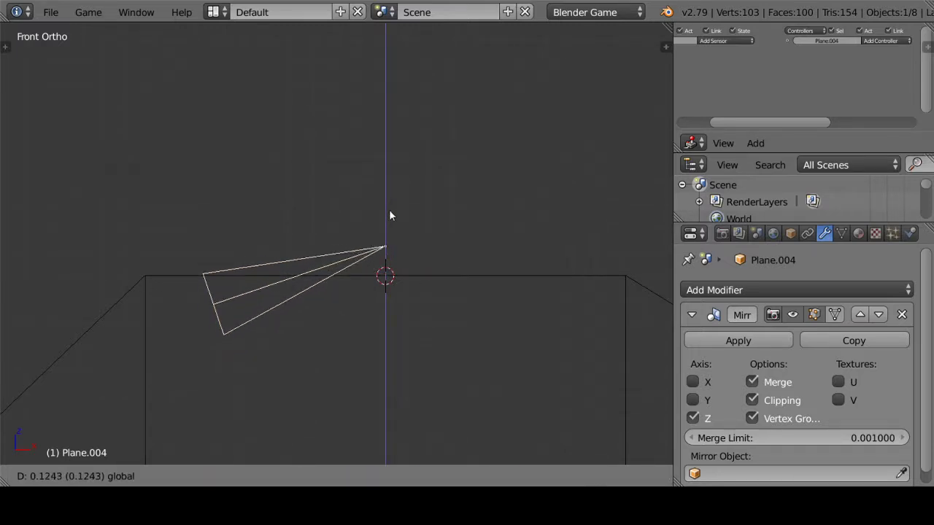
click(389, 216)
key(r)
key(y)
click(431, 275)
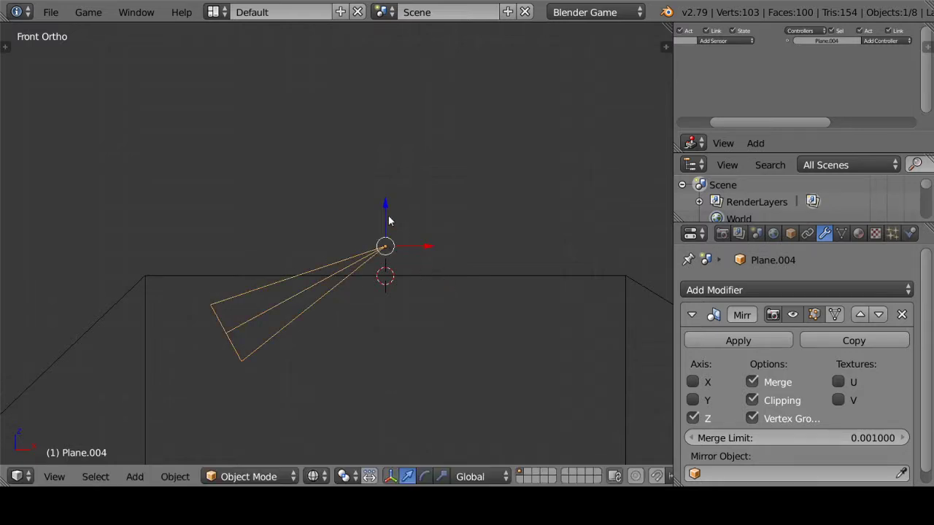
drag(389, 221, 405, 189)
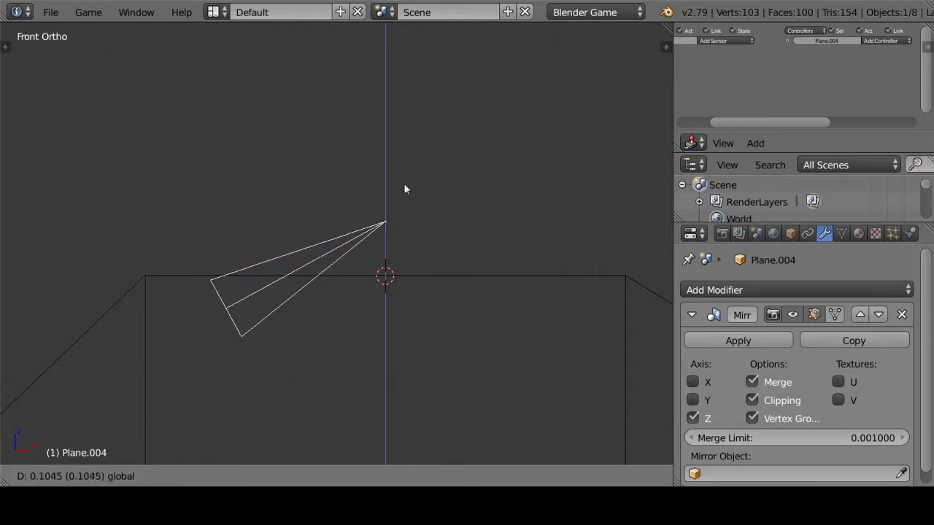
click(404, 189)
Shift the fin along X toward the head and return to solid shading
key(g)
key(x)
click(376, 218)
scroll(386, 255, down, 5)
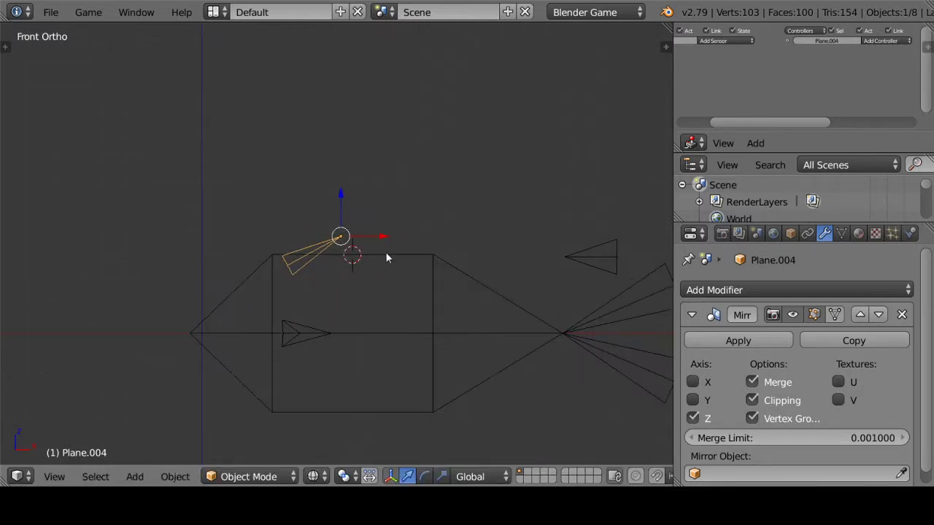
key(z)
mouse_move(386, 256)
middle_down()
mouse_move(423, 289)
mouse_move(519, 296)
mouse_move(452, 294)
mouse_move(465, 277)
mouse_move(559, 327)
mouse_move(549, 331)
mouse_move(515, 296)
mouse_move(561, 284)
middle_up()
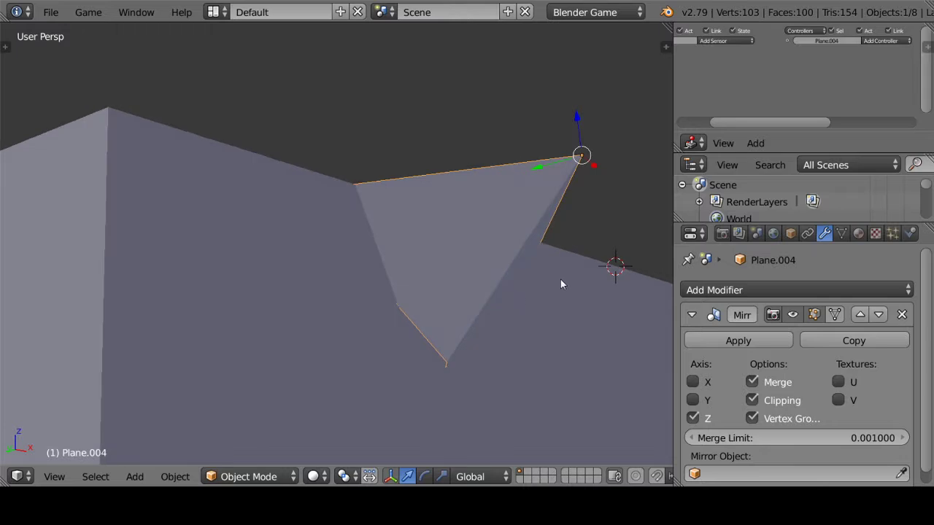
Reshape the fin by sliding its tip vertex along Y and X
drag(580, 119, 575, 125)
right_click(576, 127)
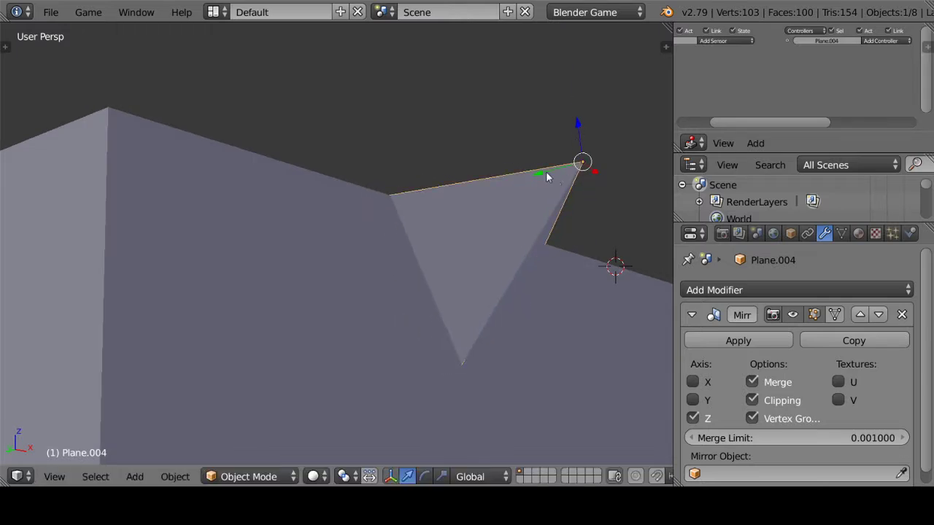
mouse_move(546, 172)
mouse_down()
mouse_move(516, 178)
mouse_move(564, 182)
mouse_move(566, 163)
mouse_up()
mouse_move(566, 163)
middle_down()
mouse_move(594, 204)
mouse_move(545, 223)
mouse_move(440, 304)
middle_up()
Apply the Mirror modifier on the wedge fin Plane.004
right_click(433, 298)
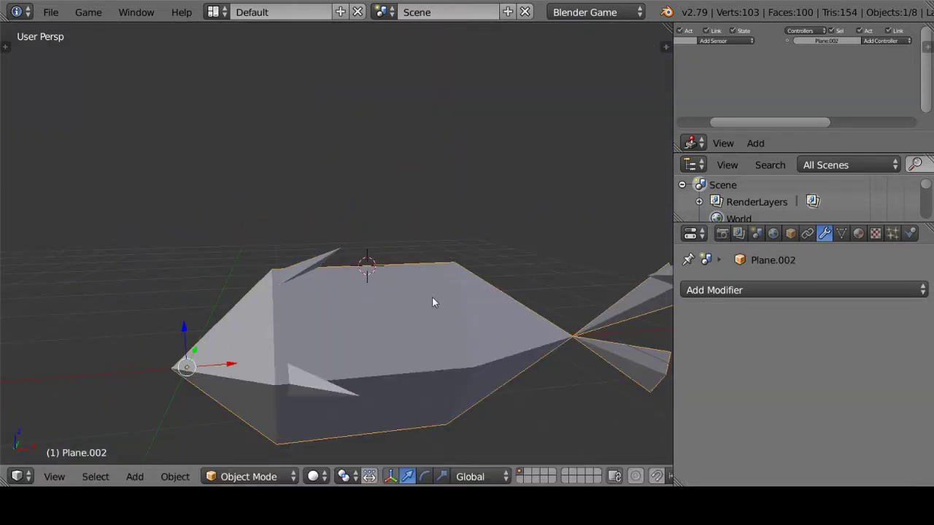
right_click(339, 257)
click(727, 339)
Add and apply a Boolean Union on Plane.002 with Plane.004 as the object
right_click(478, 285)
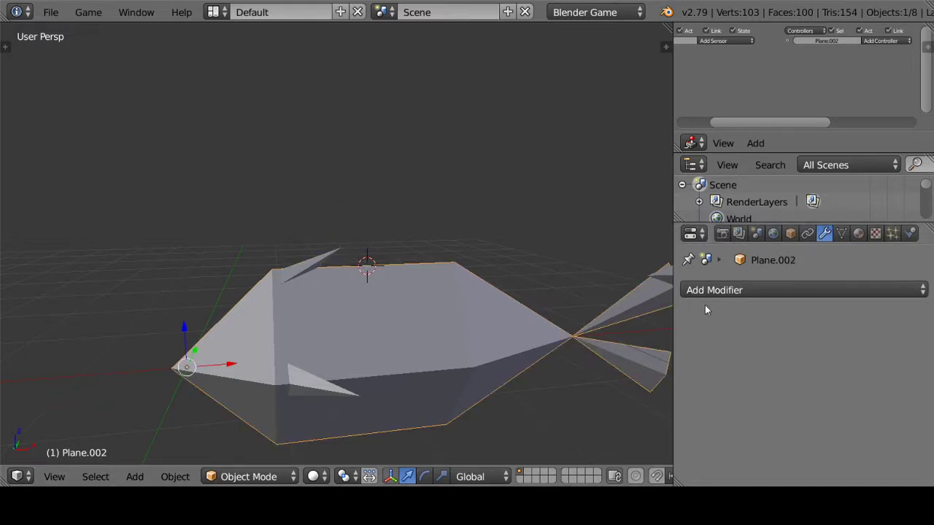
click(705, 290)
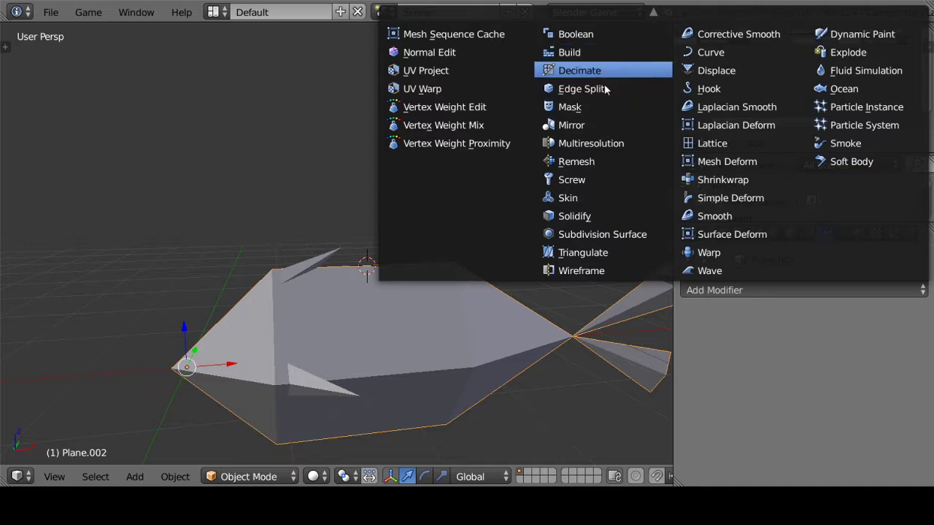
scroll(605, 117, up, 3)
click(573, 58)
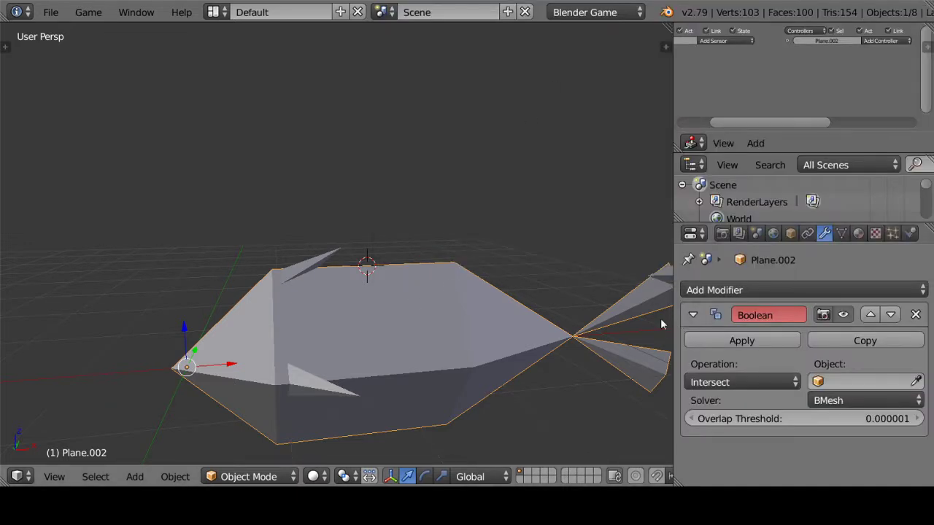
scroll(662, 324, up, 4)
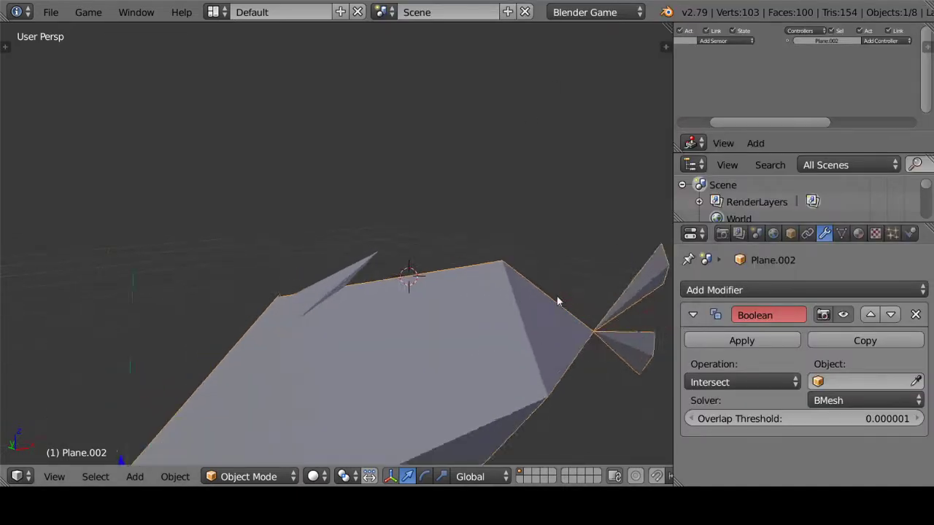
click(914, 380)
click(388, 271)
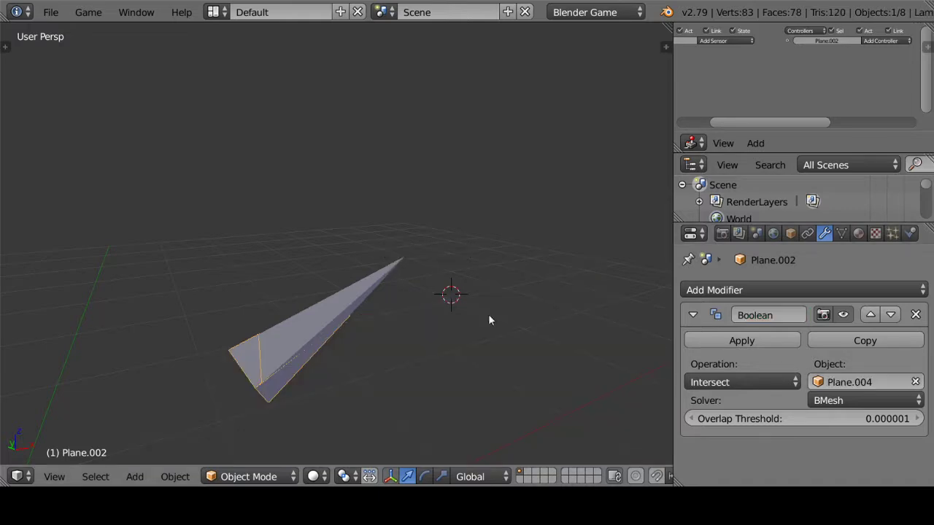
click(736, 382)
click(707, 345)
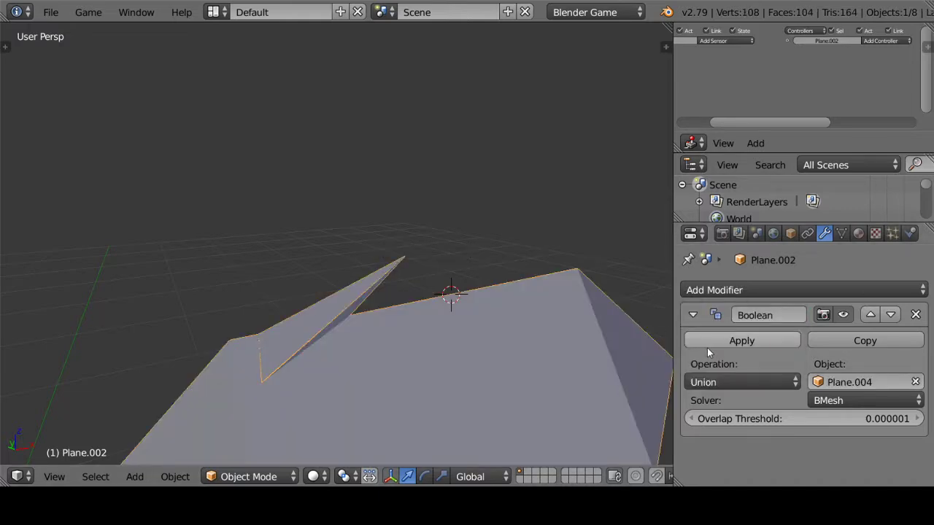
click(755, 341)
Move the leftover wedge Plane.004 aside and enter Edit Mode on the fish body
right_click(374, 263)
key(x)
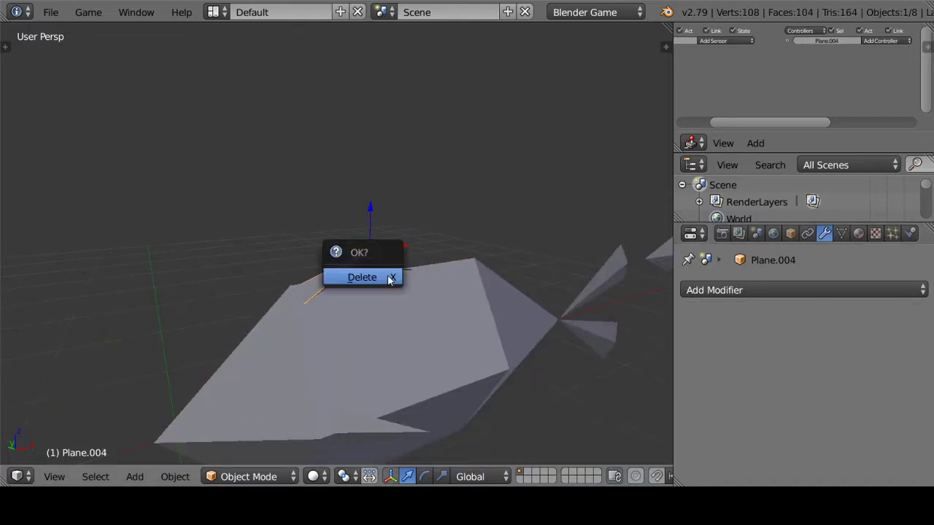
key(g)
click(511, 224)
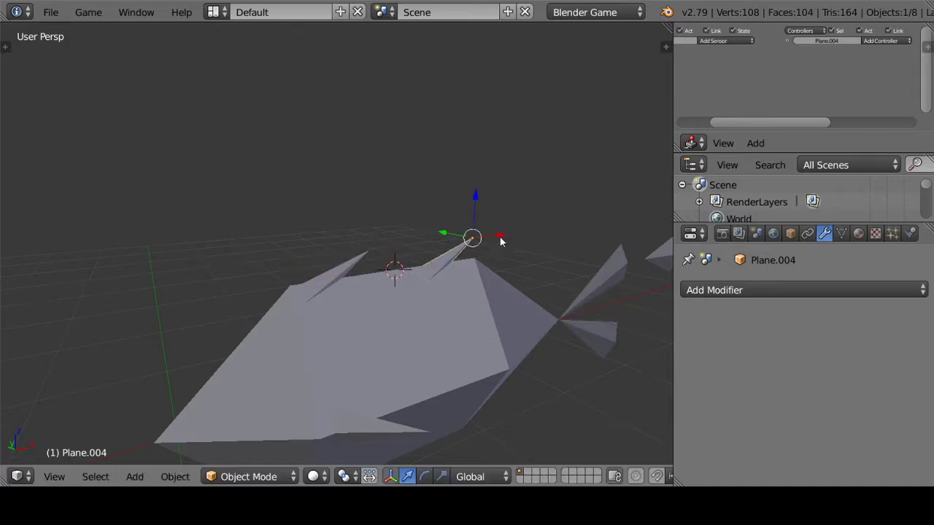
key(g)
click(621, 217)
right_click(434, 299)
key(Tab)
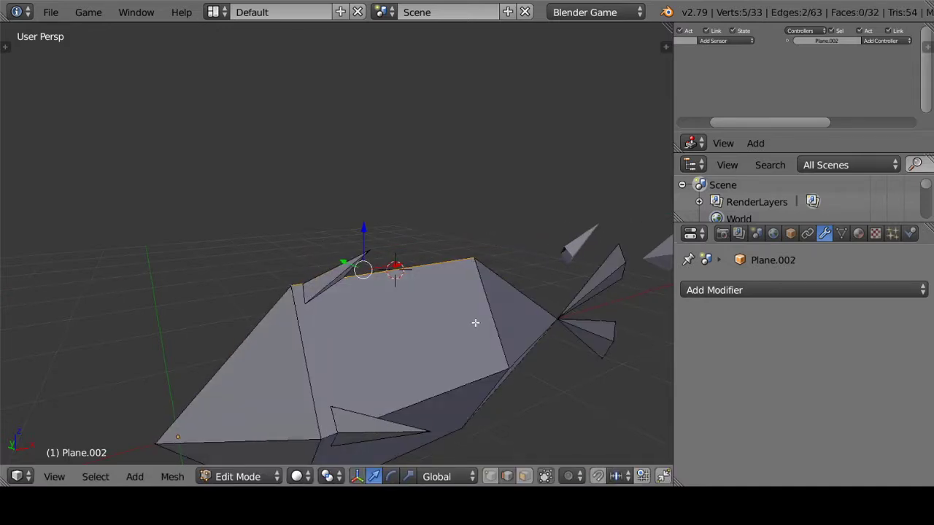
middle_drag(475, 323, 542, 329)
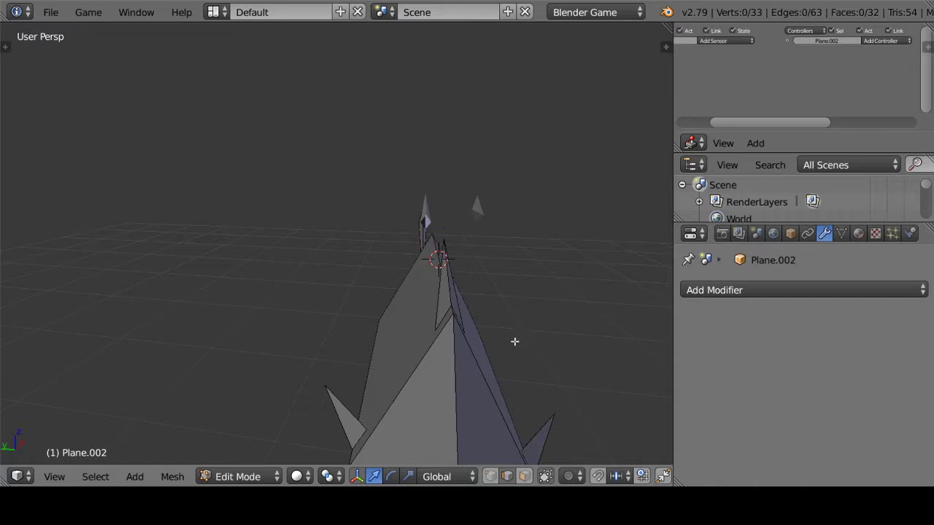
Save the blend file, then move the fish to the right along X
scroll(398, 318, up, 5)
scroll(267, 355, down, 5)
key(a)
key(a)
scroll(476, 322, up, 5)
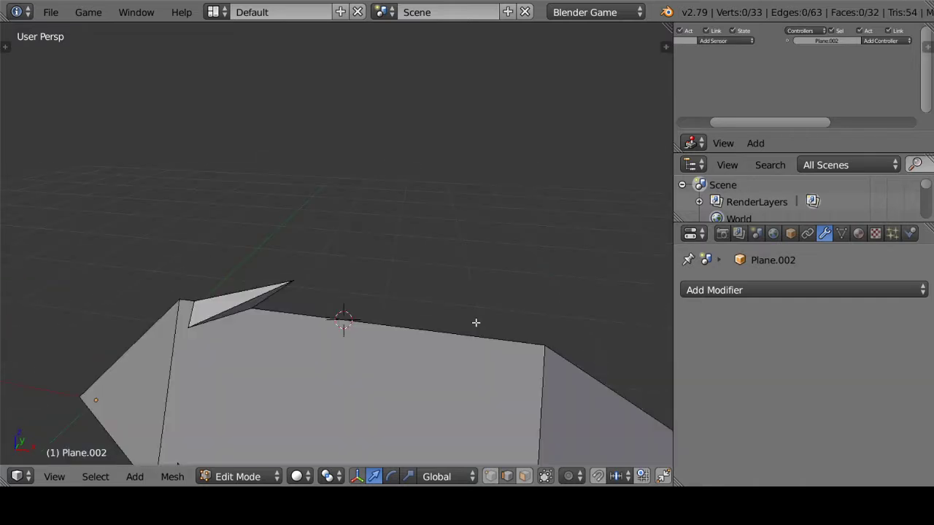
key(Tab)
scroll(473, 315, down, 3)
scroll(421, 325, down, 4)
key(ctrl+s)
click(416, 327)
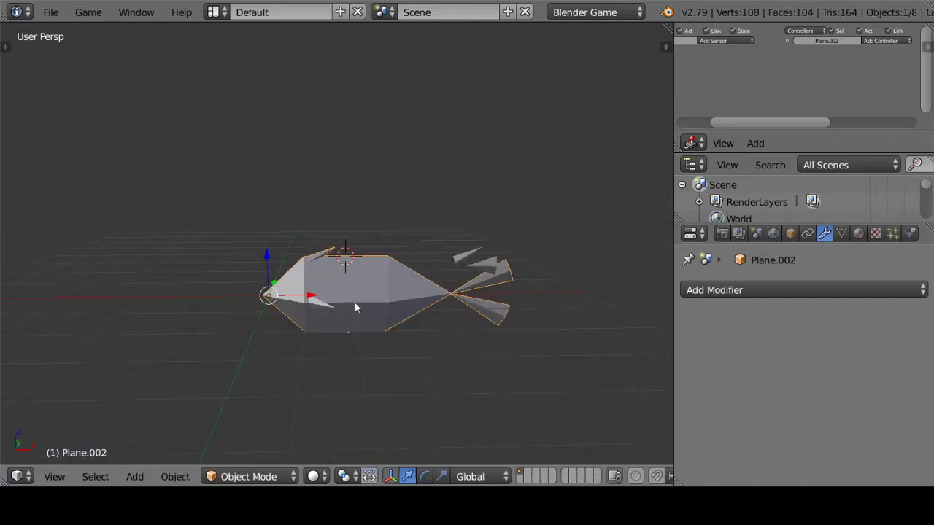
scroll(355, 304, up, 1)
drag(288, 312, 576, 313)
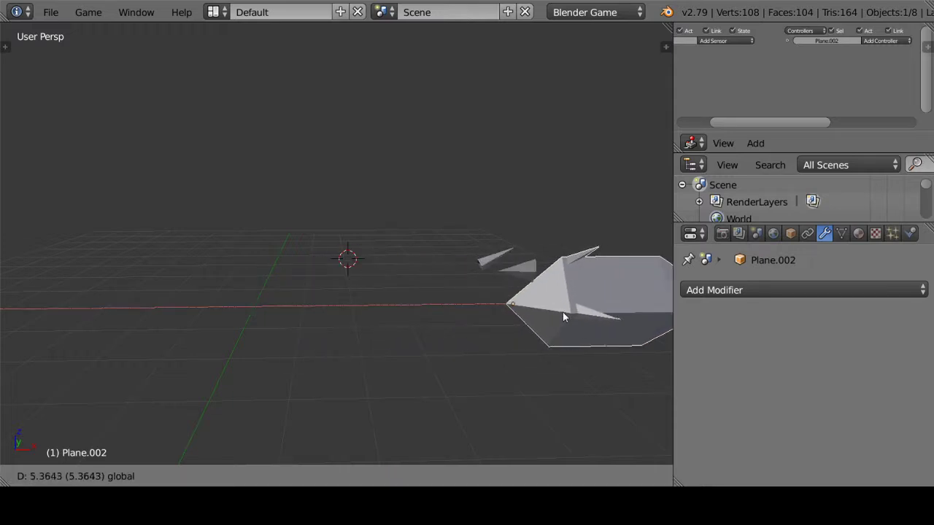
scroll(576, 313, down, 2)
In Edit Mode, select the top, front and several side faces of the fish body
key(Tab)
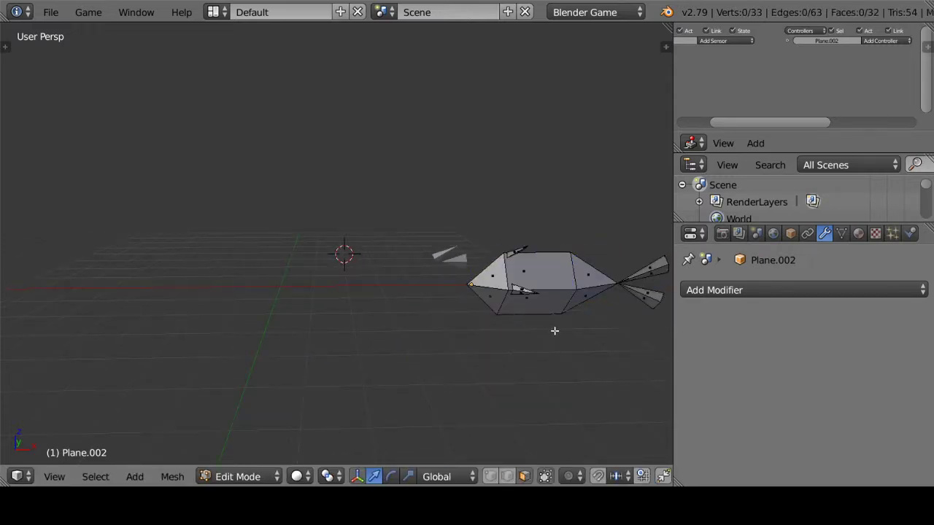
shift+click(525, 271)
shift+click(525, 297)
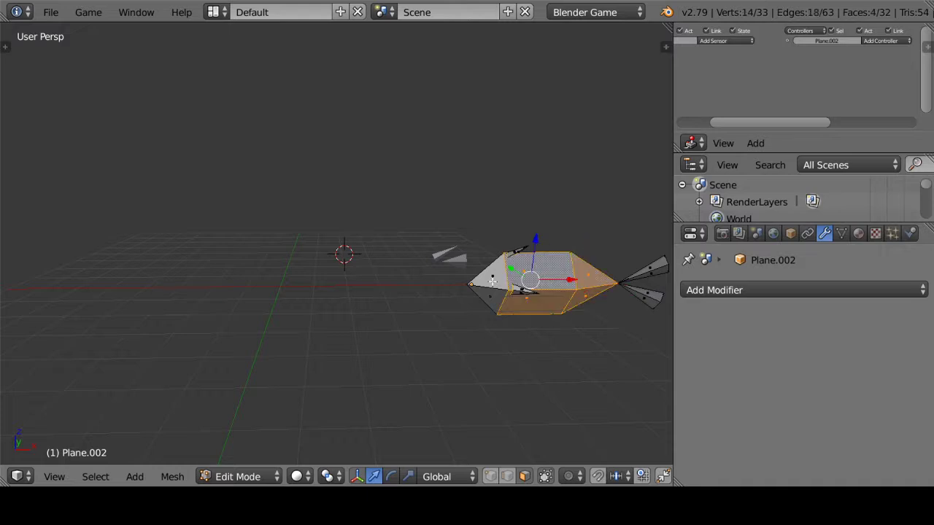
shift+click(499, 298)
middle_drag(500, 298, 249, 333)
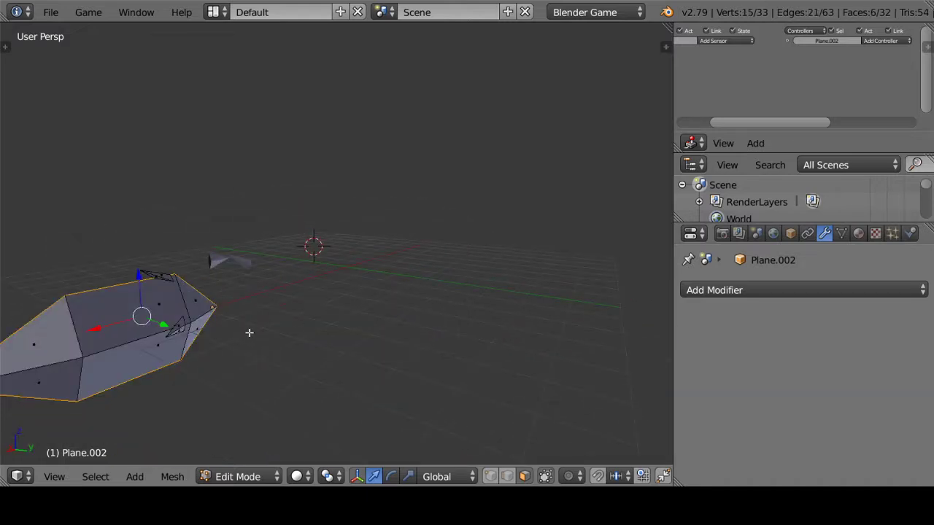
shift+click(159, 304)
shift+click(34, 344)
shift+click(39, 381)
shift+click(117, 361)
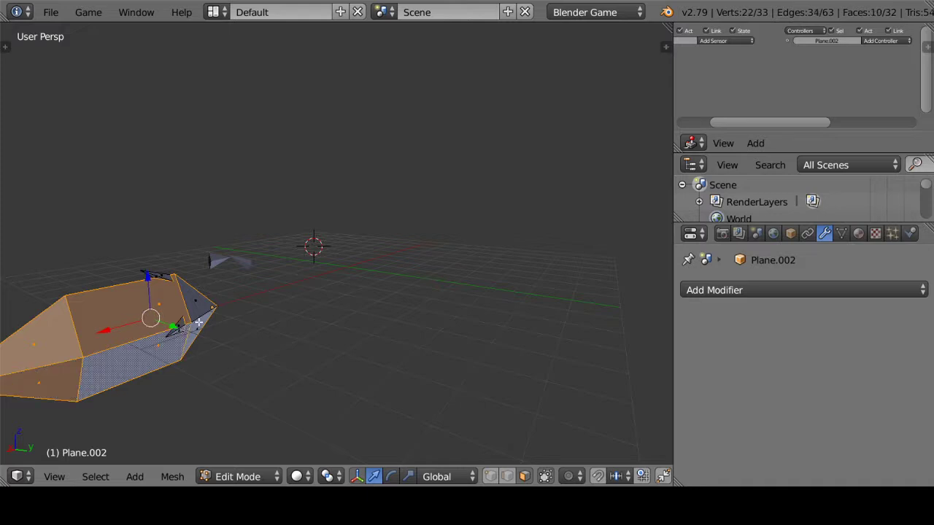
Duplicate the selected faces, then delete the duplicated vertices and exit Edit Mode
key(shift+d)
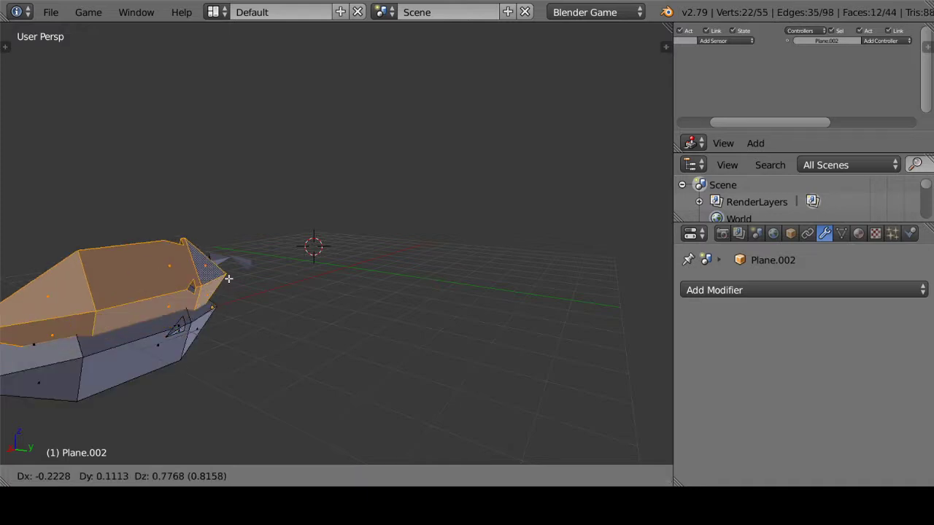
right_click(260, 304)
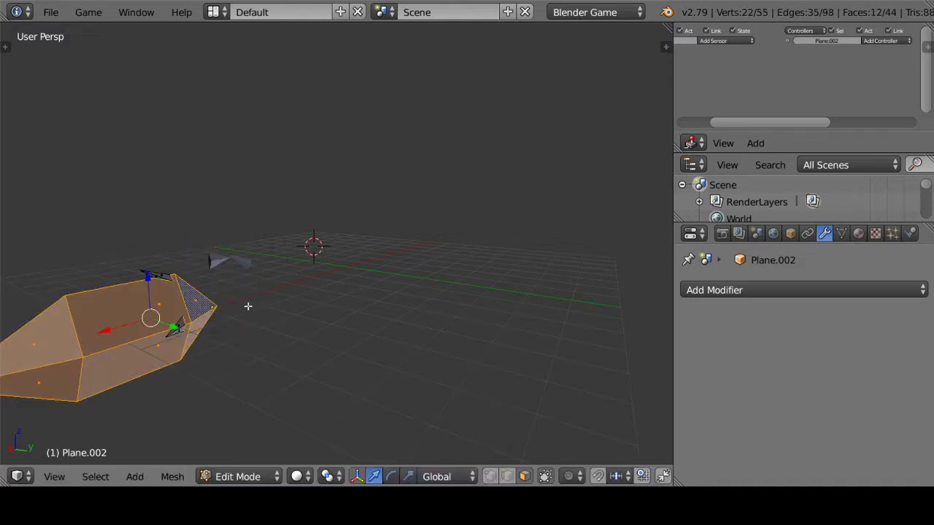
key(x)
click(208, 270)
key(Tab)
mouse_move(241, 298)
middle_down()
mouse_move(382, 306)
mouse_move(337, 288)
mouse_move(433, 300)
middle_up()
Duplicate the small fin piece and place the copy to the left along X
right_click(543, 305)
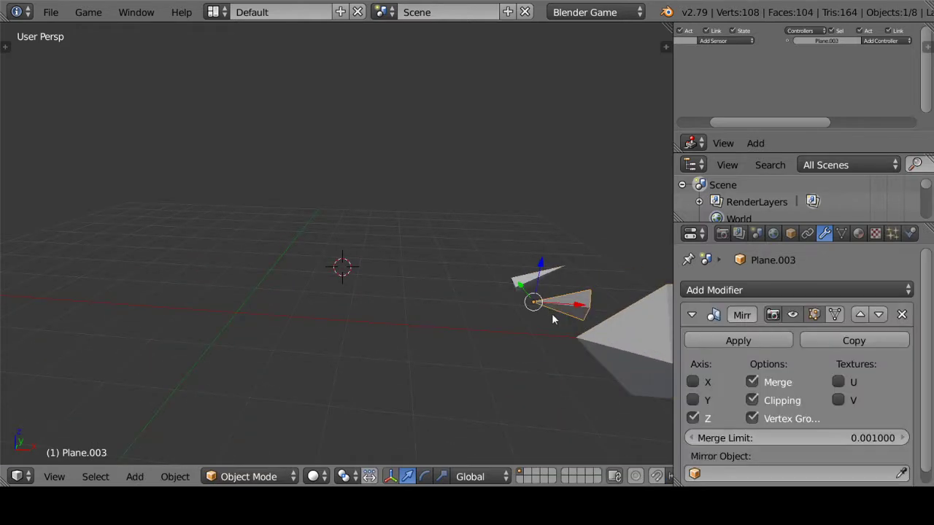
key(shift+d)
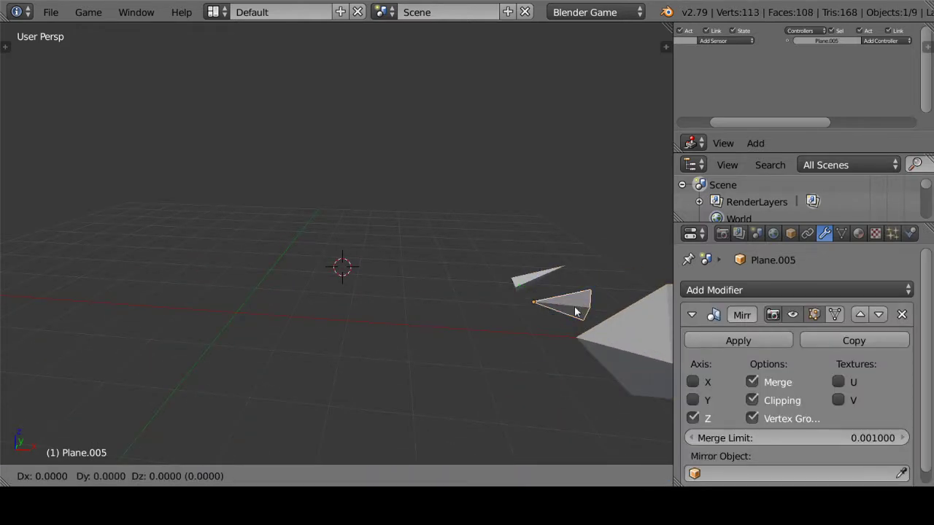
key(x)
click(235, 299)
scroll(235, 299, up, 3)
mouse_move(235, 301)
shift+middle_down()
mouse_move(390, 271)
mouse_move(331, 386)
shift+middle_up()
scroll(390, 280, up, 2)
Duplicate the copy's geometry, flip it 180° about Y, and offset it along X
key(Tab)
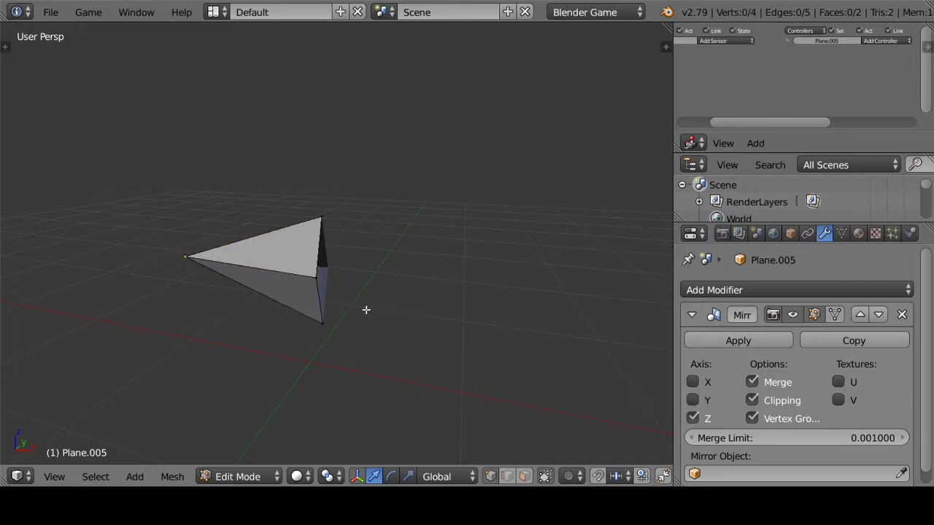
key(a)
key(shift+d)
key(Escape)
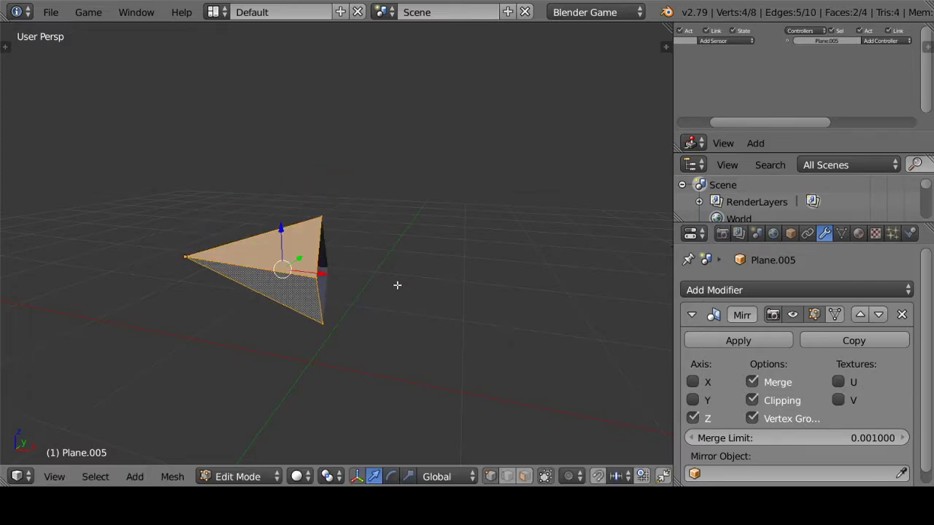
text(r80)
key(Return)
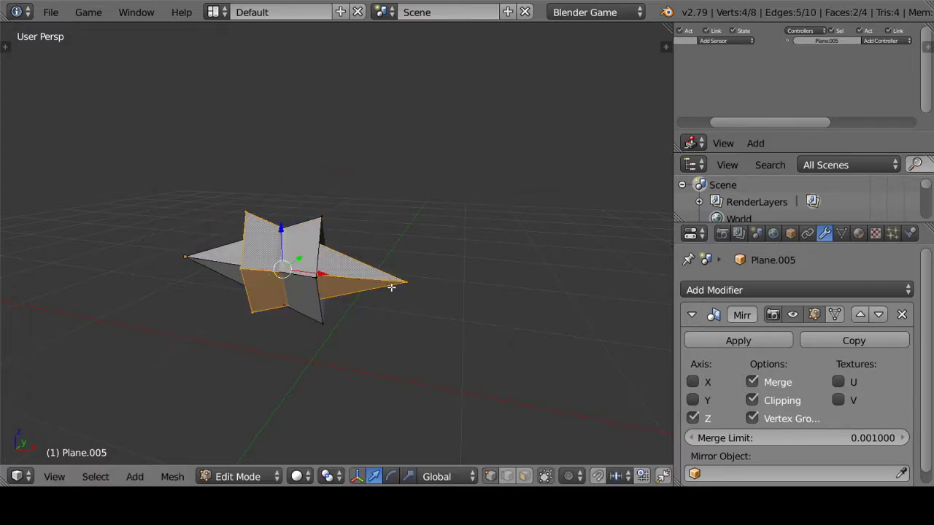
key(g)
key(x)
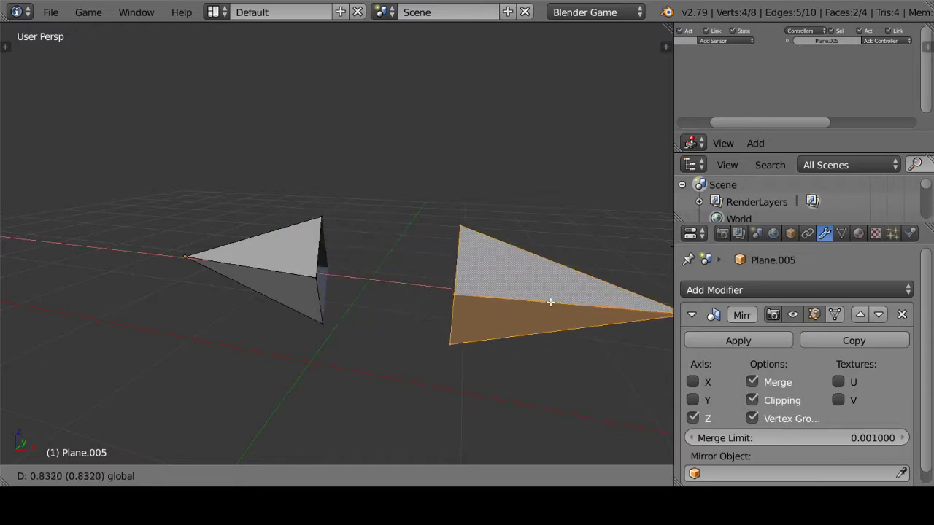
click(498, 313)
middle_drag(499, 313, 488, 319)
Select opposite edges of the two halves and fill bridging faces between them
right_click(485, 324)
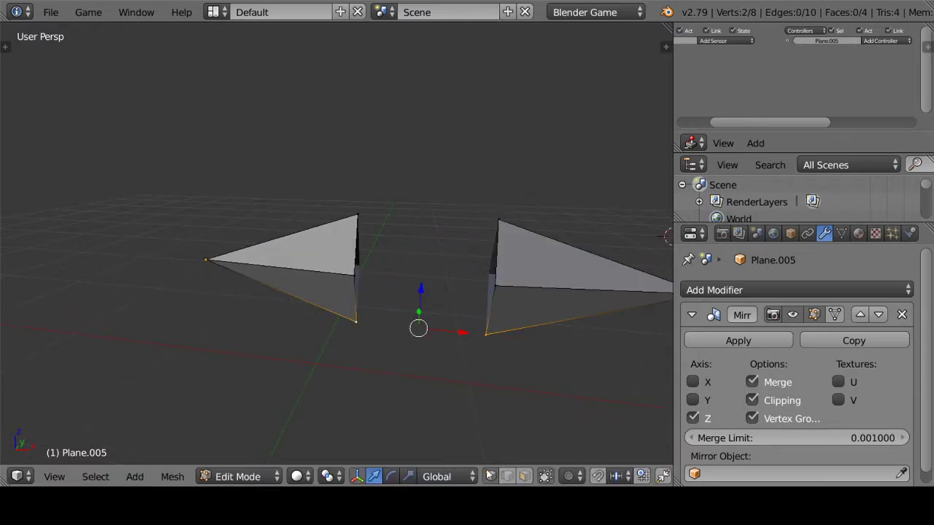
shift+right_click(354, 297)
mouse_move(354, 296)
middle_down()
mouse_move(382, 343)
mouse_move(372, 346)
middle_up()
key(f)
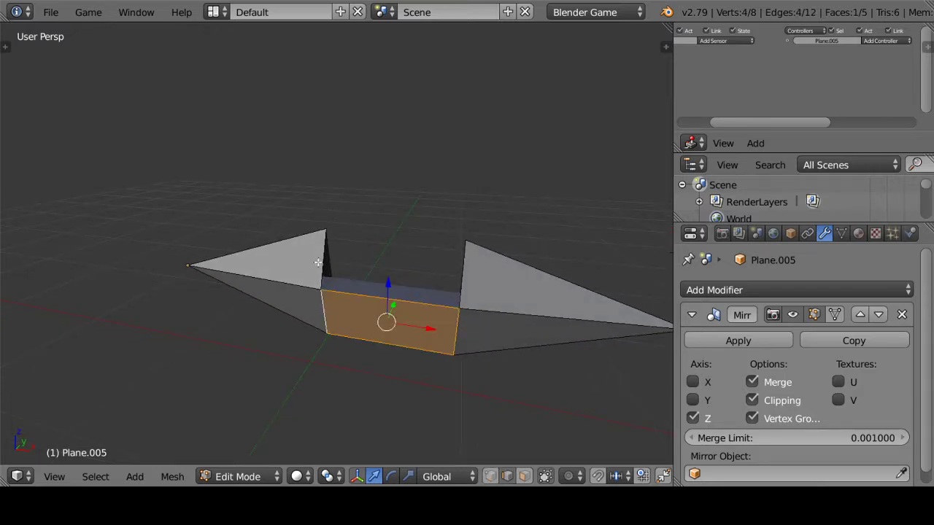
right_click(318, 261)
shift+right_click(479, 281)
Fill another face between the mirrored halves and switch to front view
key(f)
scroll(478, 284, down, 3)
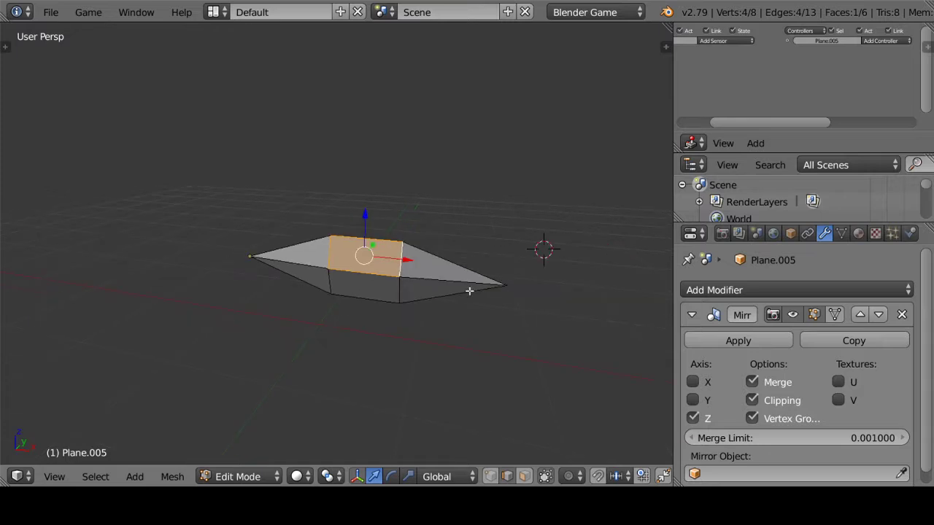
key(KP_1)
scroll(320, 188, up, 5)
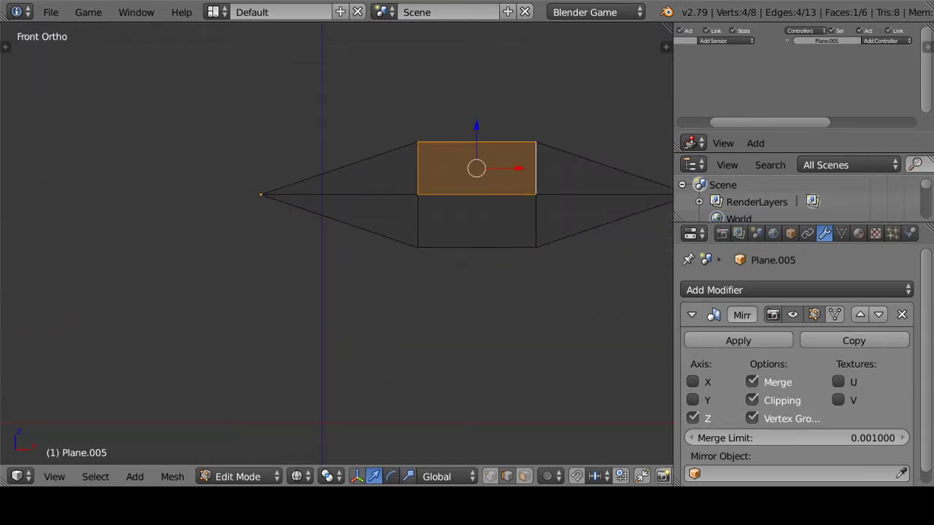
scroll(488, 294, down, 1)
Box-select the three left-edge vertices and move them further left
key(a)
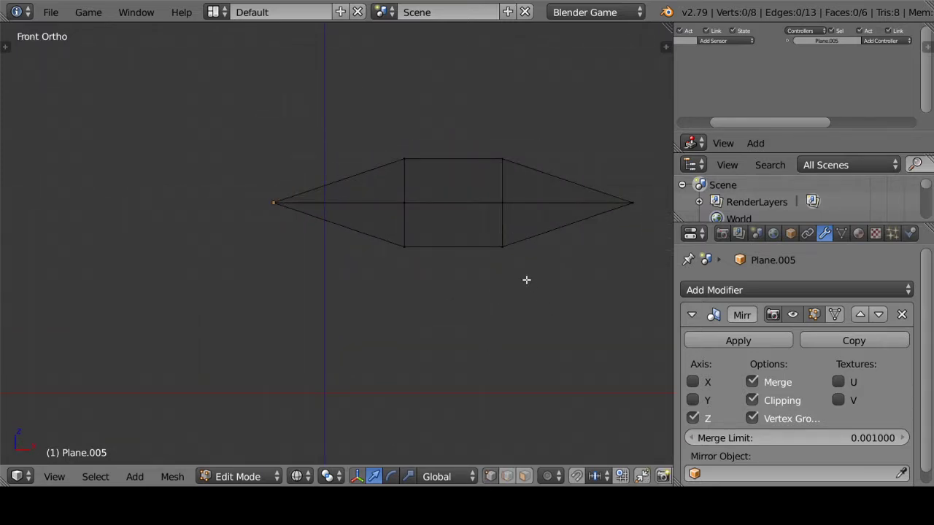
key(b)
drag(447, 273, 375, 148)
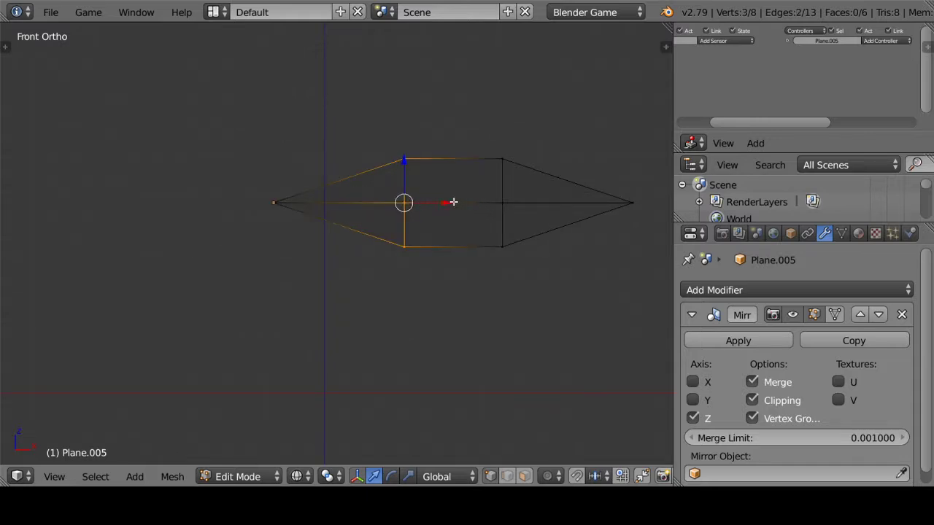
drag(453, 202, 413, 200)
click(401, 198)
key(s)
key(x)
key(0)
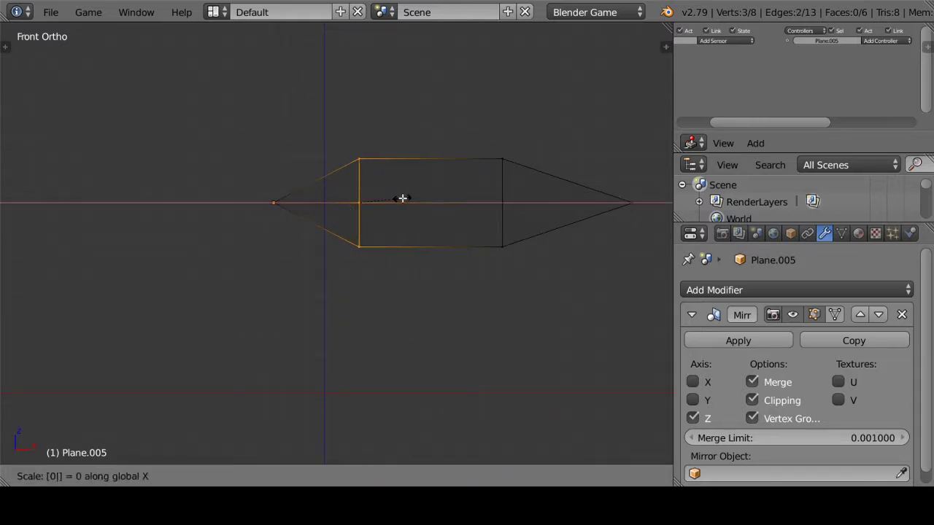
key(Escape)
Pull the tail tip vertex far out to the right along X
scroll(502, 273, down, 2)
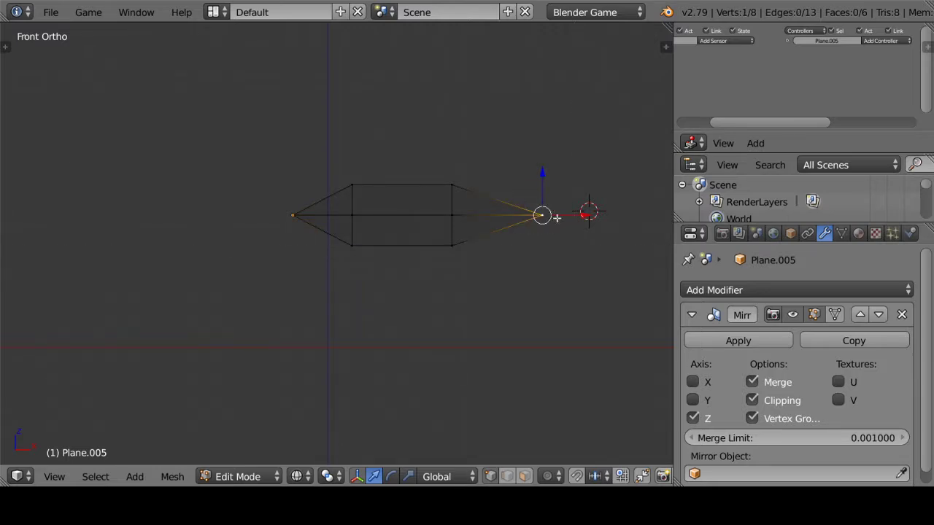
key(g)
key(x)
click(630, 218)
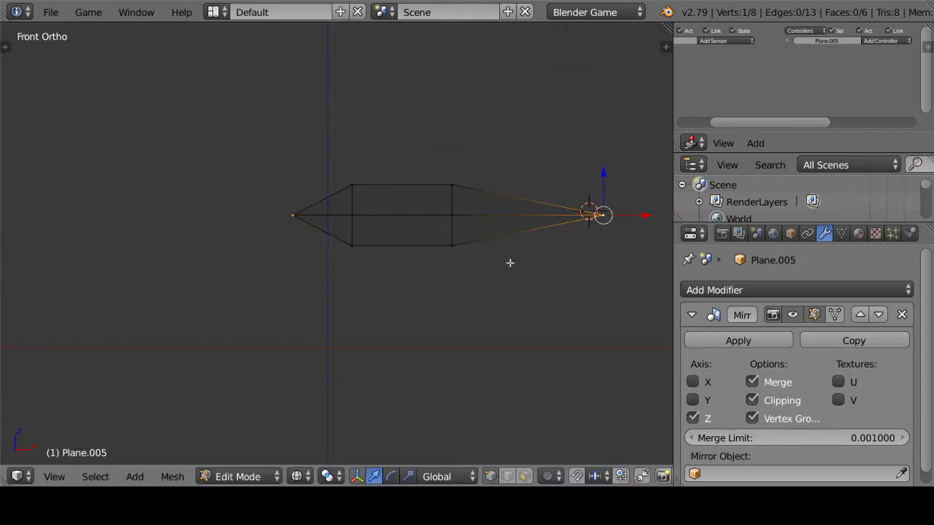
Shift the two right vertices and tail tip left along X, then return to Object Mode
key(b)
drag(484, 267, 435, 160)
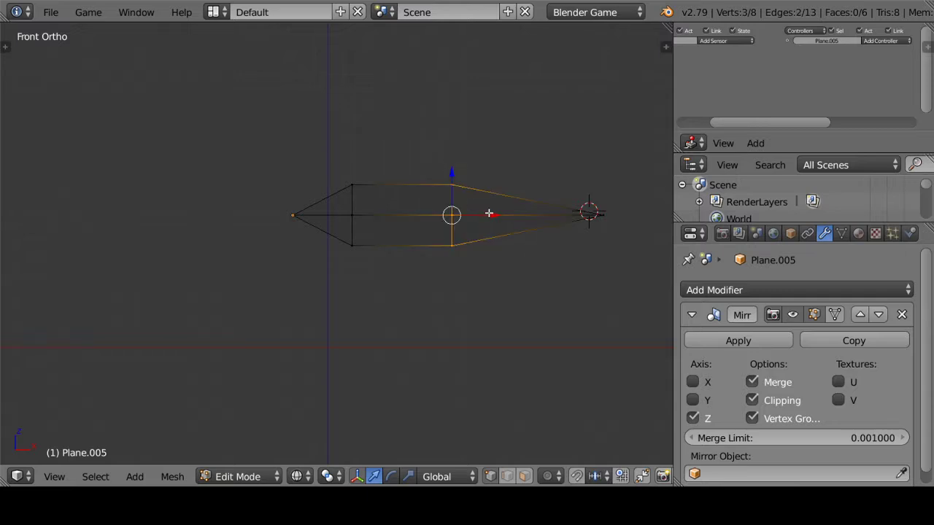
shift+right_click(582, 214)
key(g)
key(x)
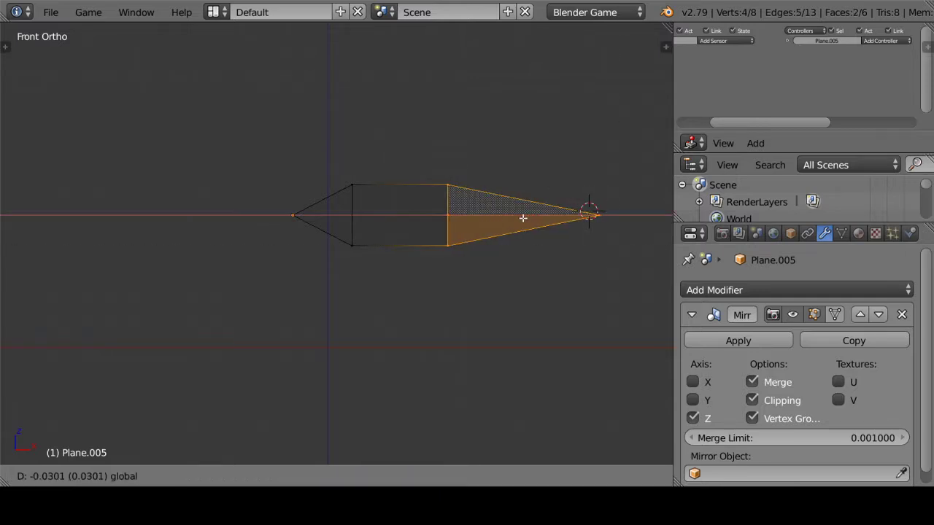
click(509, 217)
mouse_move(508, 217)
middle_down()
mouse_move(506, 325)
mouse_move(543, 335)
middle_up()
key(Tab)
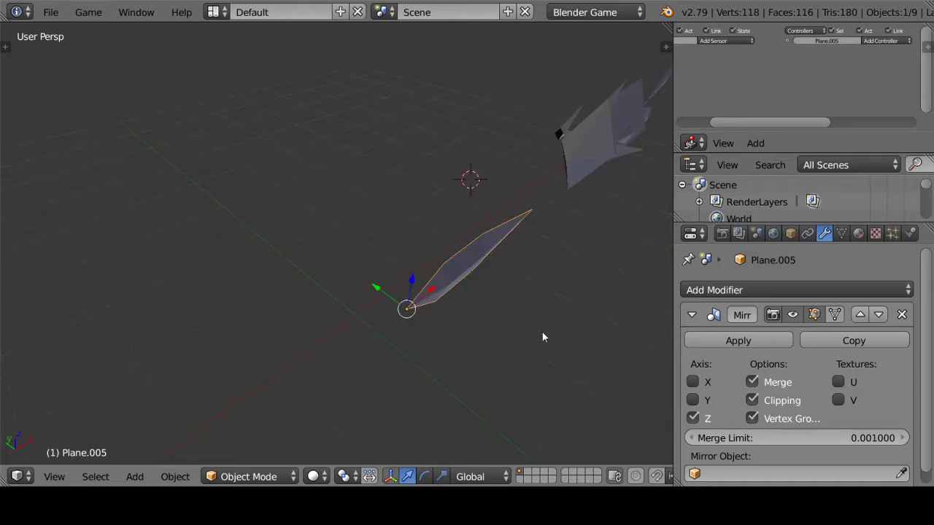
Stretch Plane.005 along Y and enlarge it uniformly
key(s)
key(y)
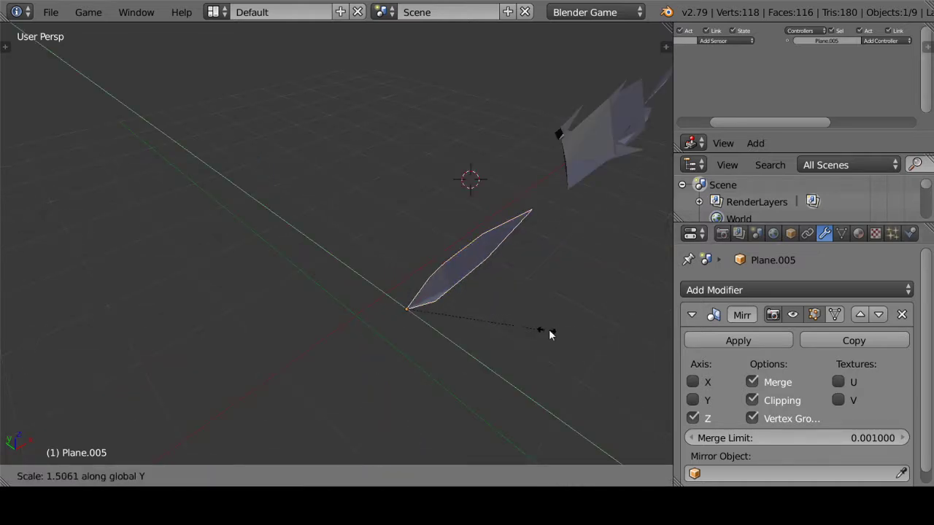
click(598, 335)
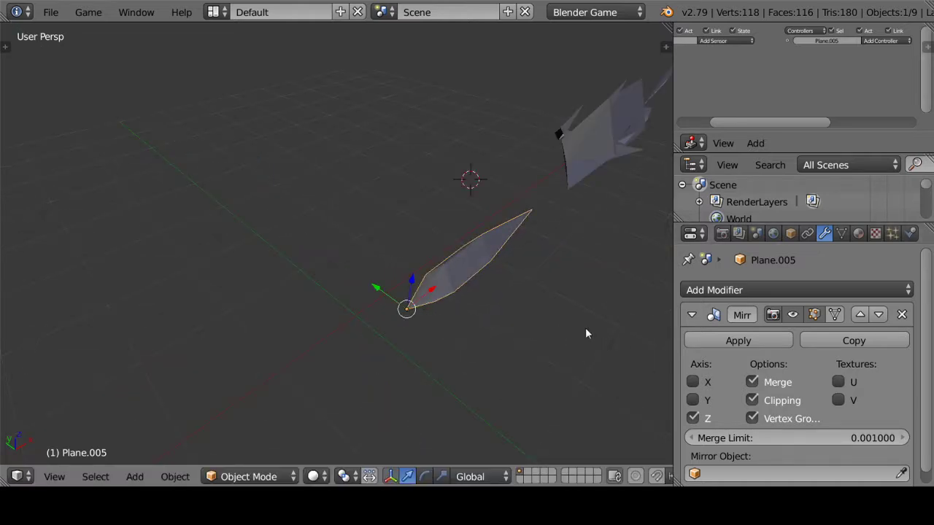
middle_drag(585, 327, 522, 289)
key(s)
click(583, 327)
mouse_move(583, 327)
middle_down()
mouse_move(474, 273)
mouse_move(489, 284)
middle_up()
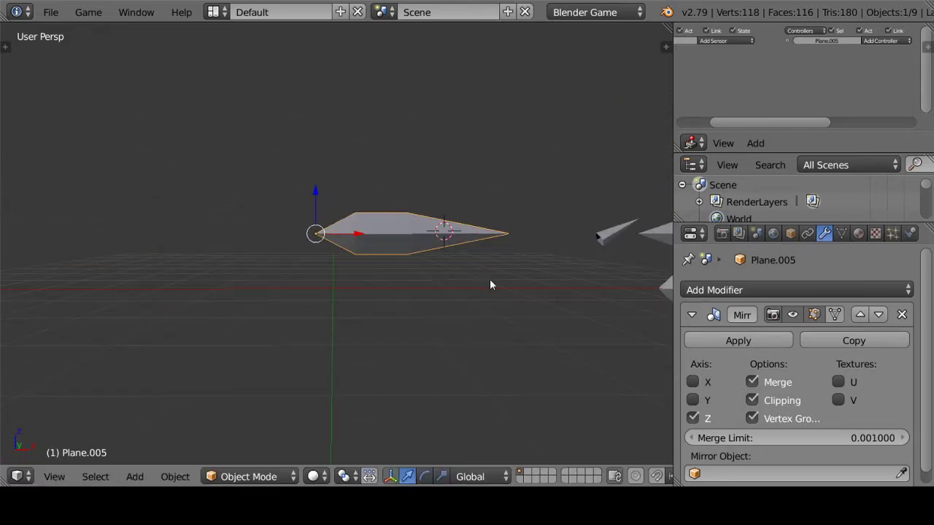
Scale the spindle up further and enter Edit Mode on its mesh
key(s)
click(537, 318)
mouse_move(537, 318)
middle_down()
mouse_move(473, 291)
mouse_move(464, 267)
mouse_move(454, 337)
mouse_move(393, 304)
mouse_move(469, 316)
mouse_move(494, 285)
mouse_move(386, 313)
mouse_move(357, 297)
mouse_move(382, 293)
mouse_move(435, 312)
middle_up()
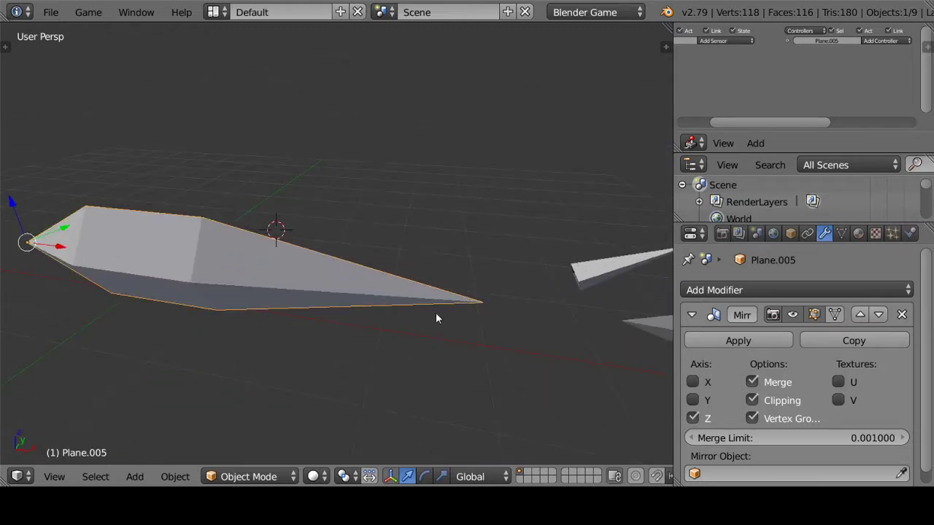
key(Tab)
mouse_move(356, 303)
middle_down()
mouse_move(285, 337)
mouse_move(333, 361)
middle_up()
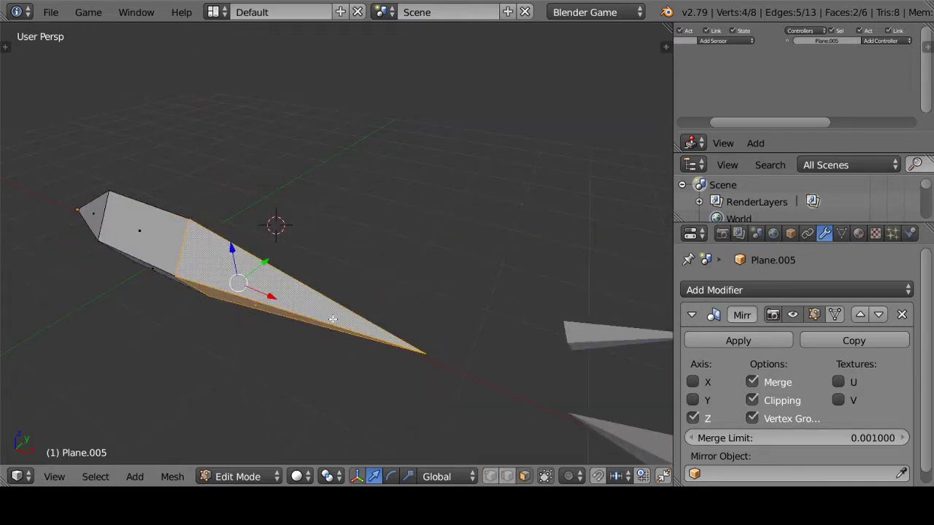
Duplicate the two tail faces and rotate the copy 180° around Z
right_click(299, 320)
shift+right_click(285, 315)
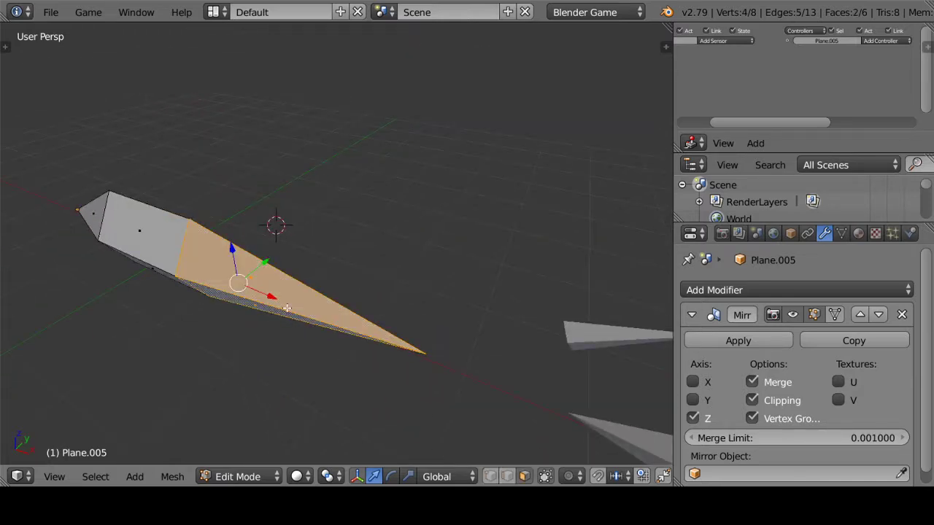
key(shift+d)
text(r)
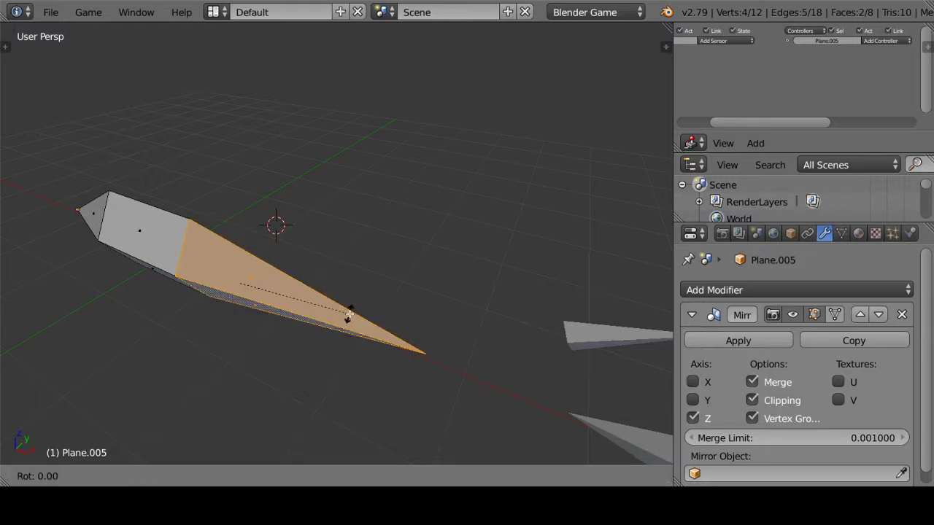
text(z180)
key(Return)
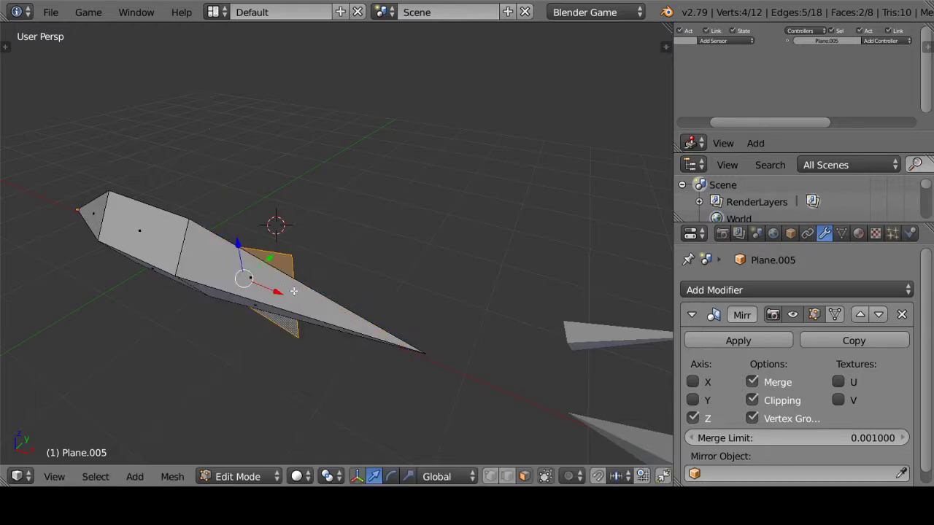
Slide the copied faces away along X and turn the view toward the fin
key(g)
key(x)
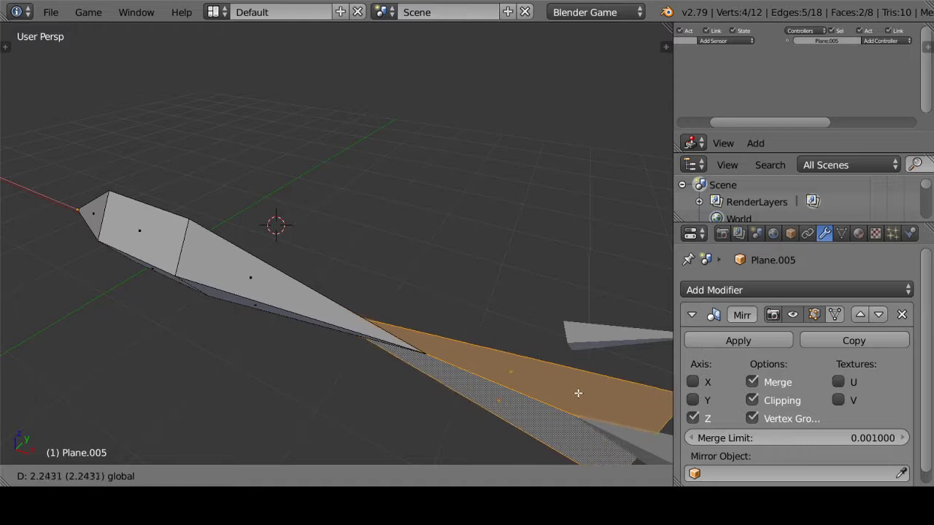
click(466, 345)
middle_drag(465, 346, 395, 311)
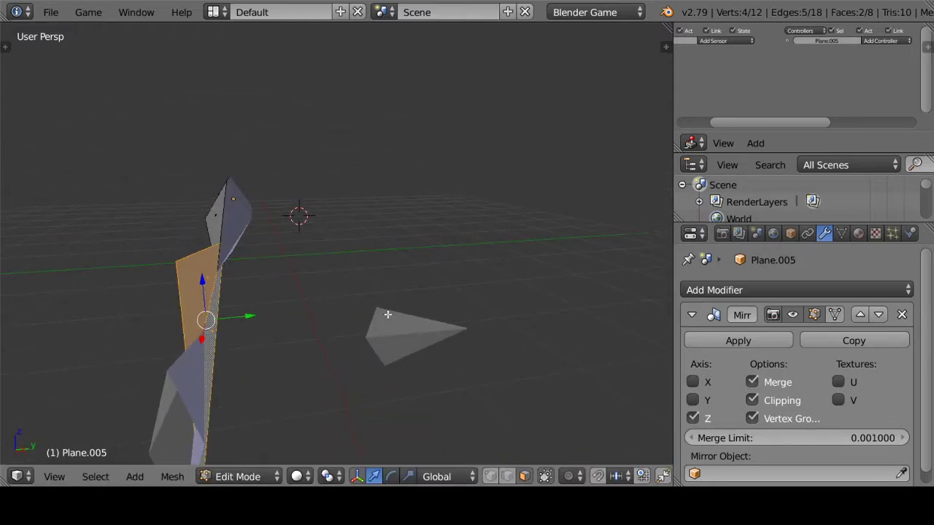
key(KP_6)
key(KP_6)
key(KP_6)
key(KP_6)
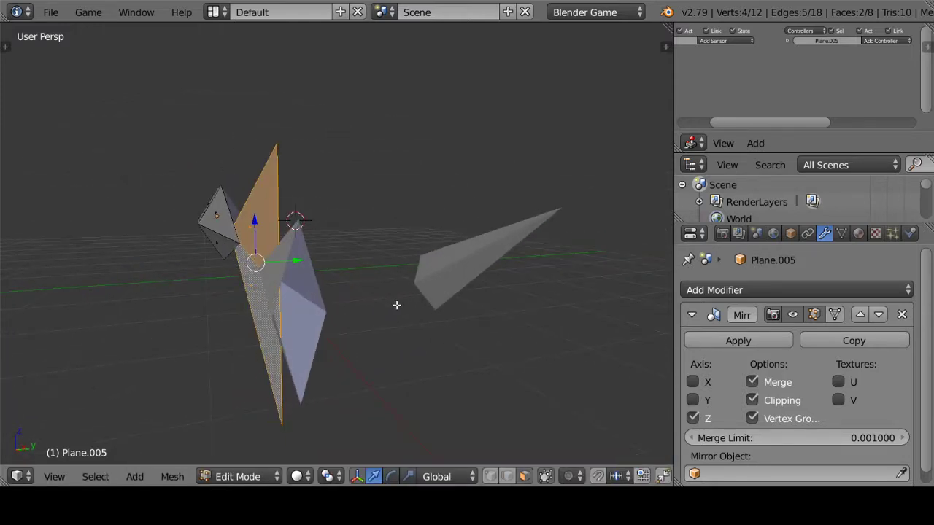
key(KP_6)
key(KP_6)
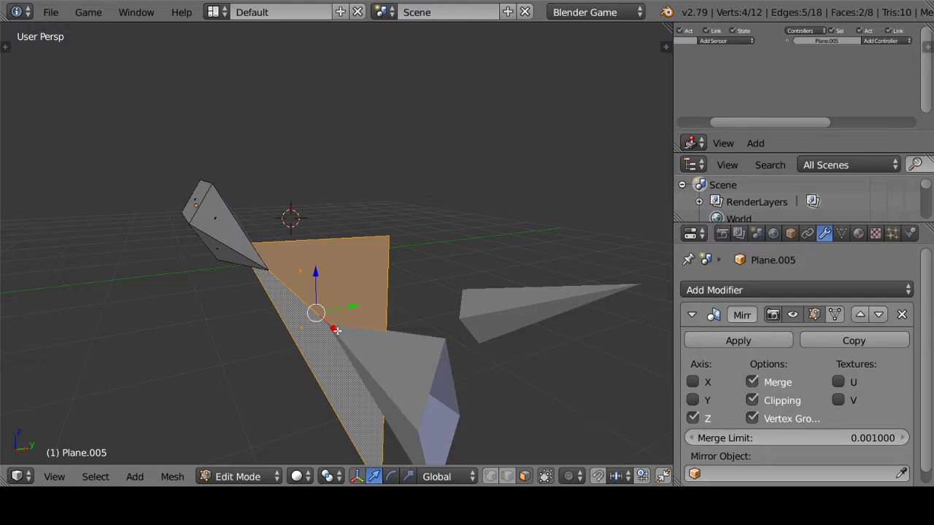
Reposition the fin along X and shrink it along X (0.6673) and Z
key(g)
key(x)
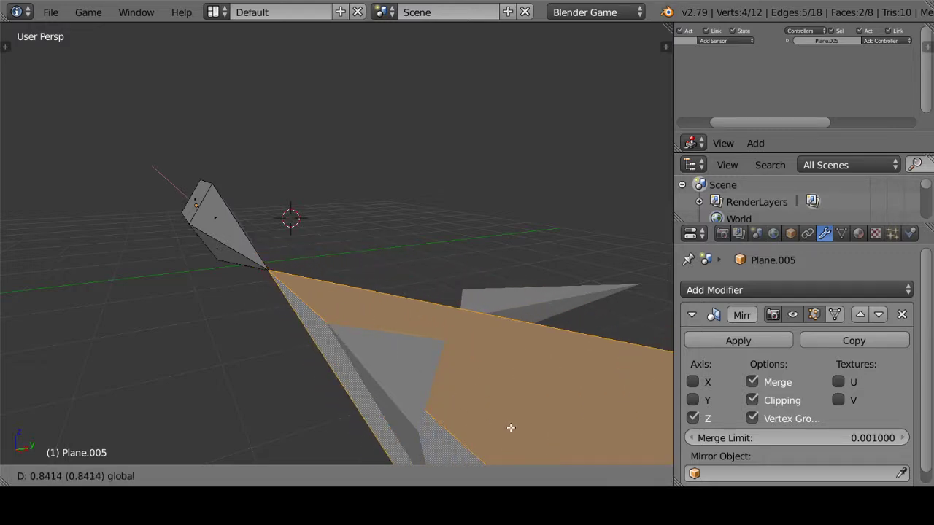
click(511, 428)
middle_drag(379, 310, 448, 340)
key(s)
key(x)
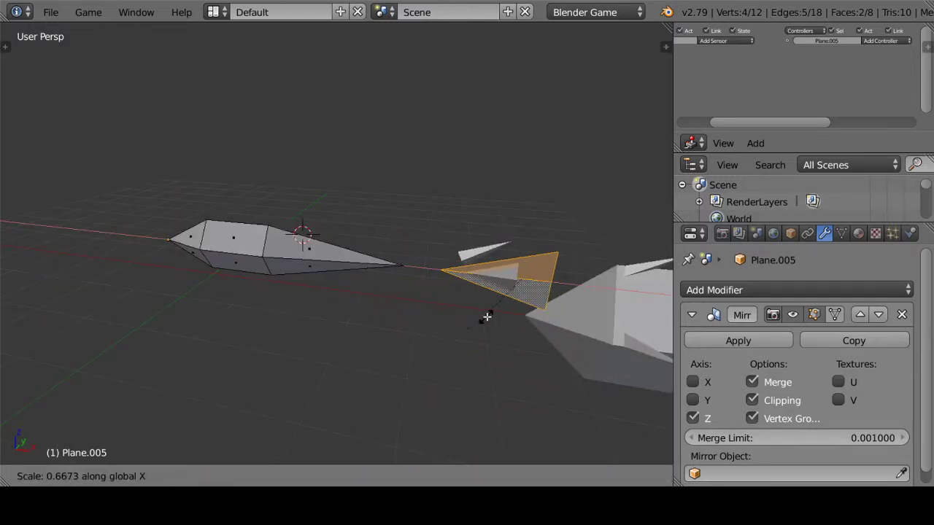
click(487, 316)
key(s)
key(z)
click(501, 306)
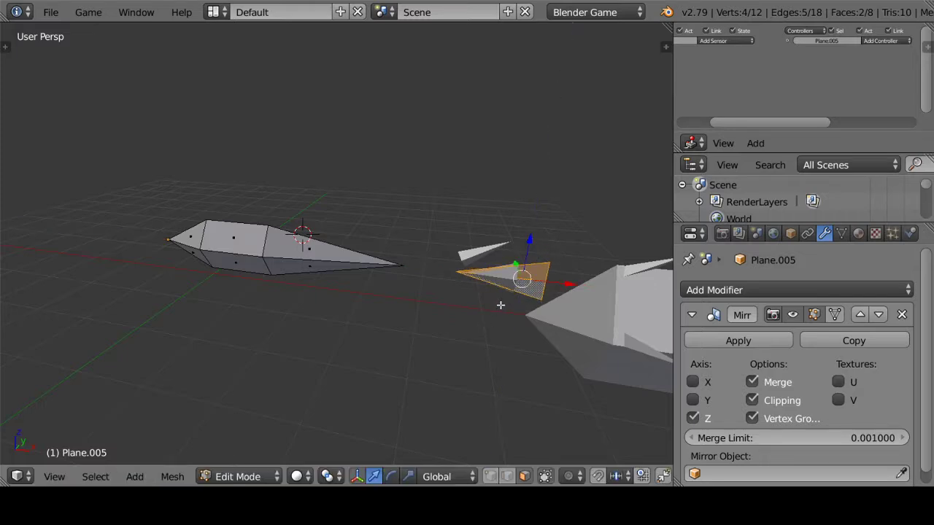
In front view, move the fin along X to sit at the spindle's pointed tip
key(KP_1)
scroll(500, 305, up, 4)
shift+middle_drag(668, 284, 479, 316)
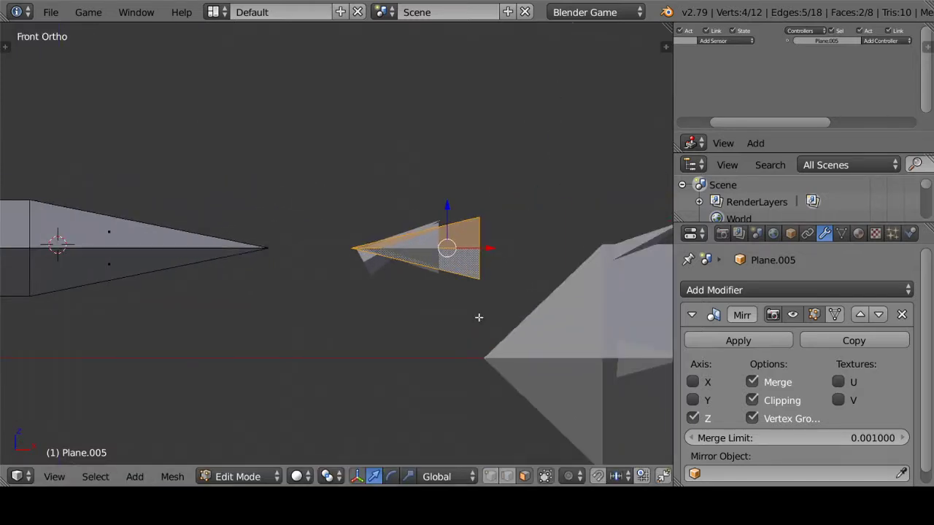
key(g)
key(x)
click(399, 242)
mouse_move(399, 241)
middle_down()
mouse_move(296, 340)
mouse_move(355, 327)
middle_up()
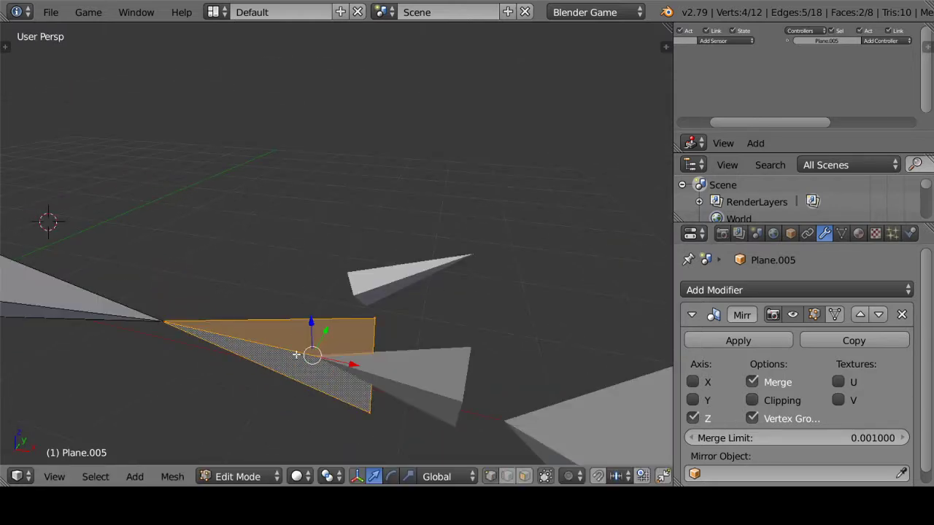
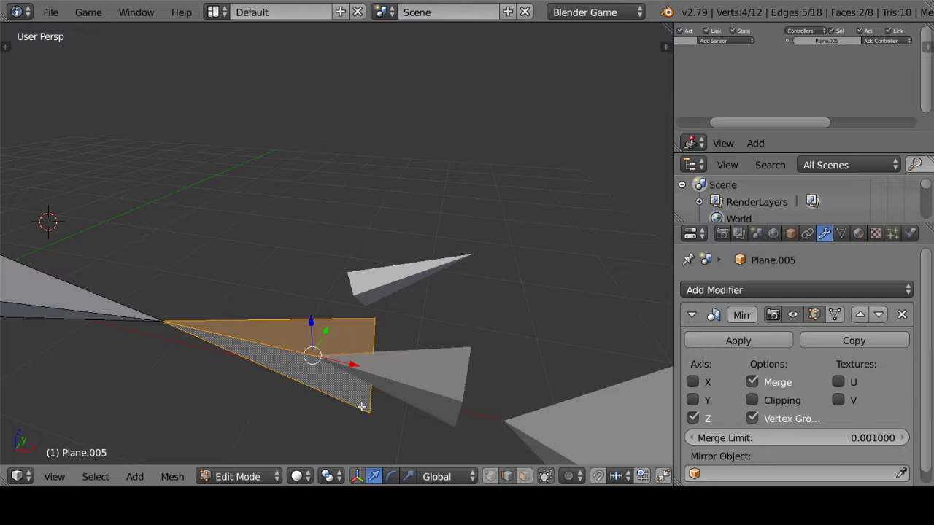
Nudge Plane.005's diagonal tail edge slightly along Y and return to Object Mode
right_click(245, 331)
key(g)
key(Escape)
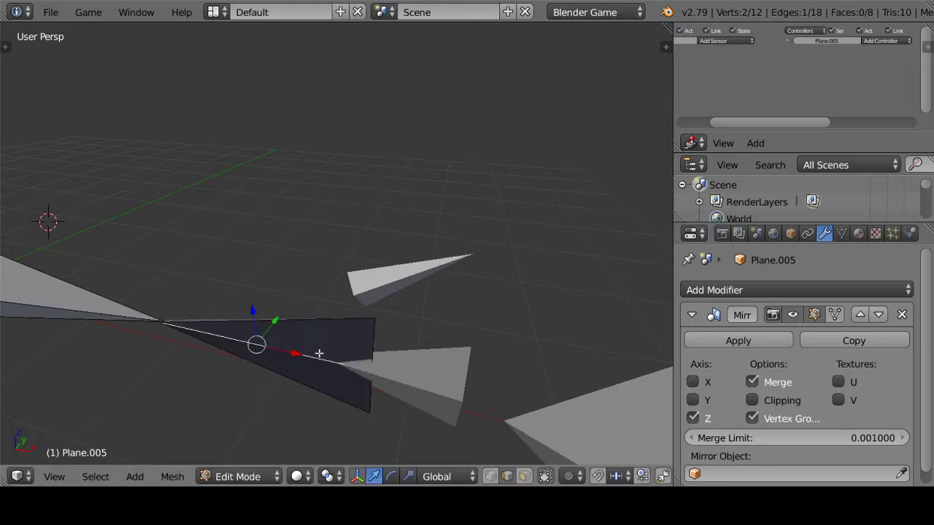
key(z)
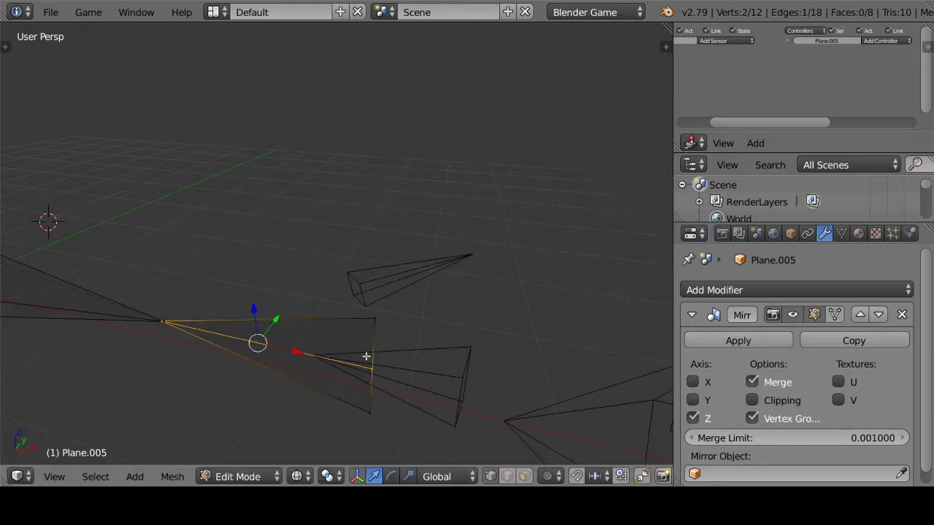
key(z)
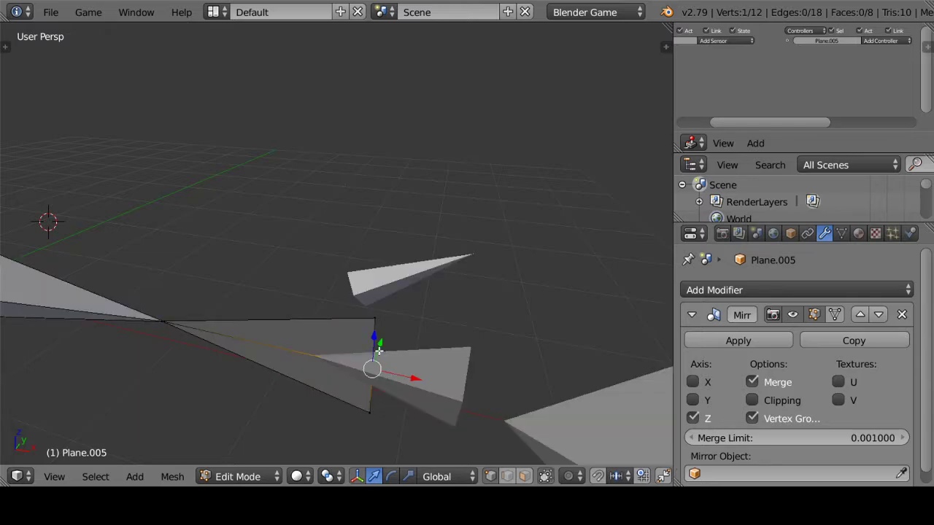
drag(379, 350, 368, 365)
key(a)
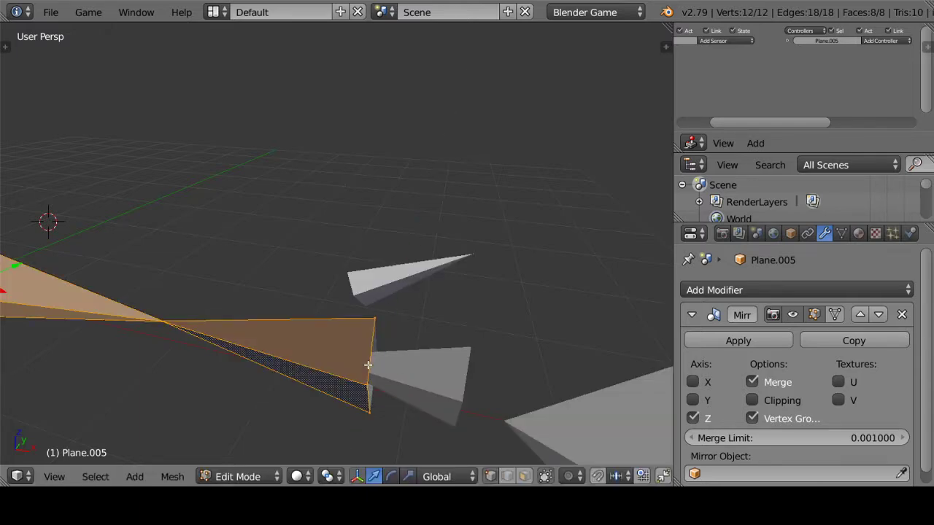
key(Tab)
Move the other fish, Plane.003, to a new position
mouse_move(367, 364)
middle_down()
mouse_move(313, 332)
mouse_move(317, 315)
middle_up()
right_click(317, 327)
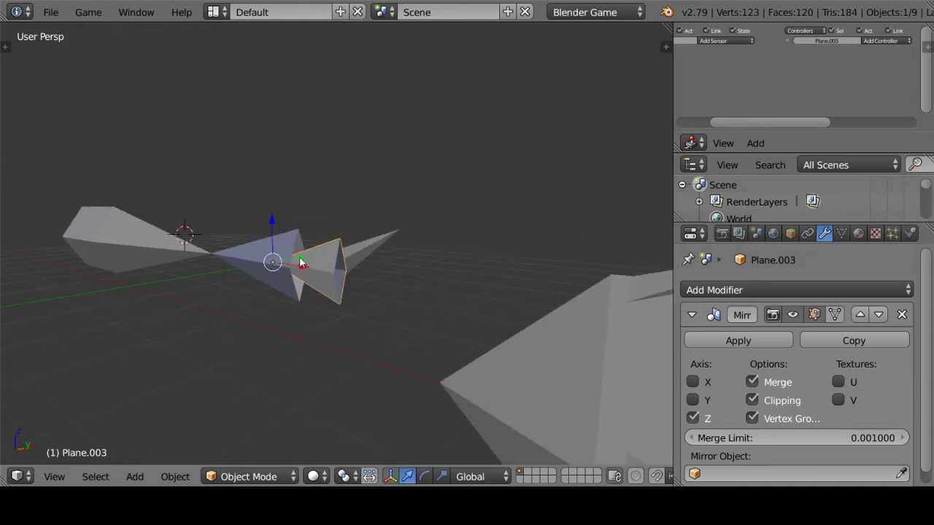
key(g)
click(395, 242)
middle_drag(371, 260, 341, 299)
Reselect Plane.005 and pick a single tail vertex in wireframe Edit Mode
right_click(261, 298)
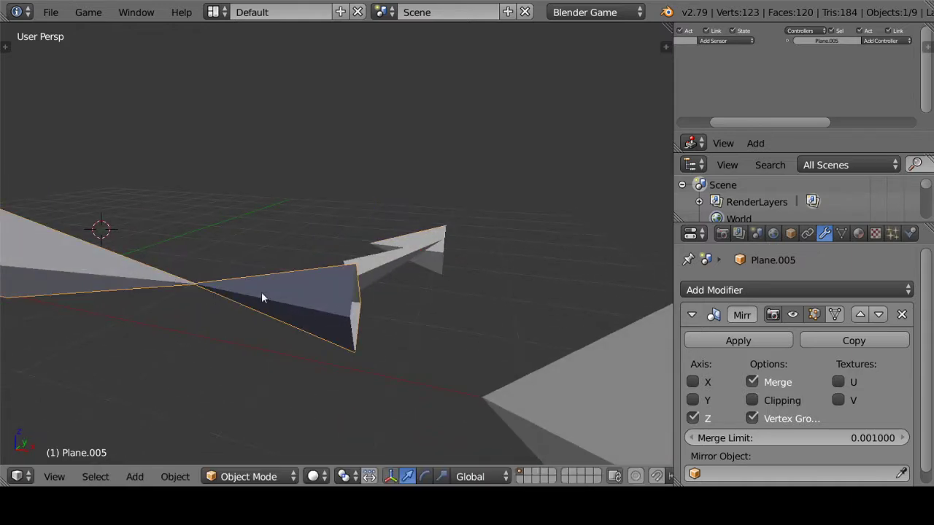
mouse_move(262, 298)
middle_down()
mouse_move(304, 288)
mouse_move(284, 312)
middle_up()
key(Tab)
key(z)
right_click(228, 346)
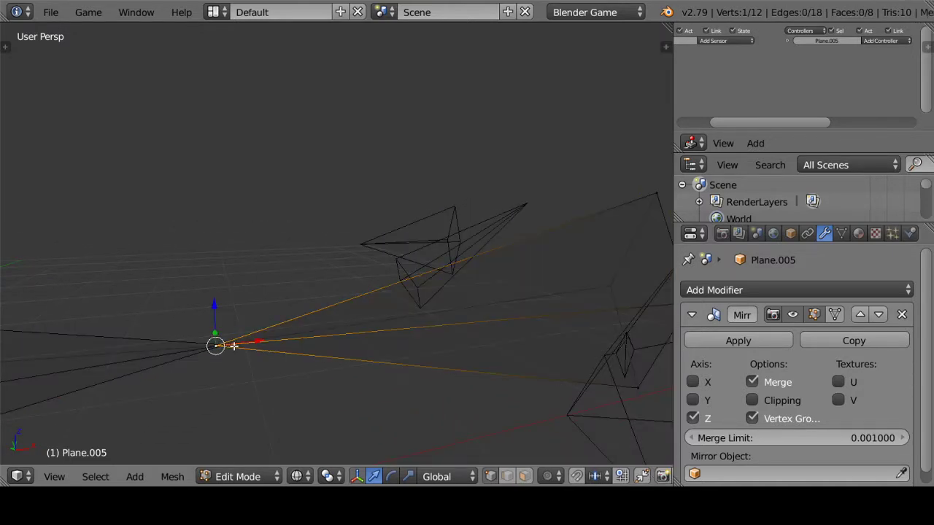
Move a tail vertex, then merge it with a second vertex at the last one
key(g)
click(248, 341)
shift+right_click(257, 351)
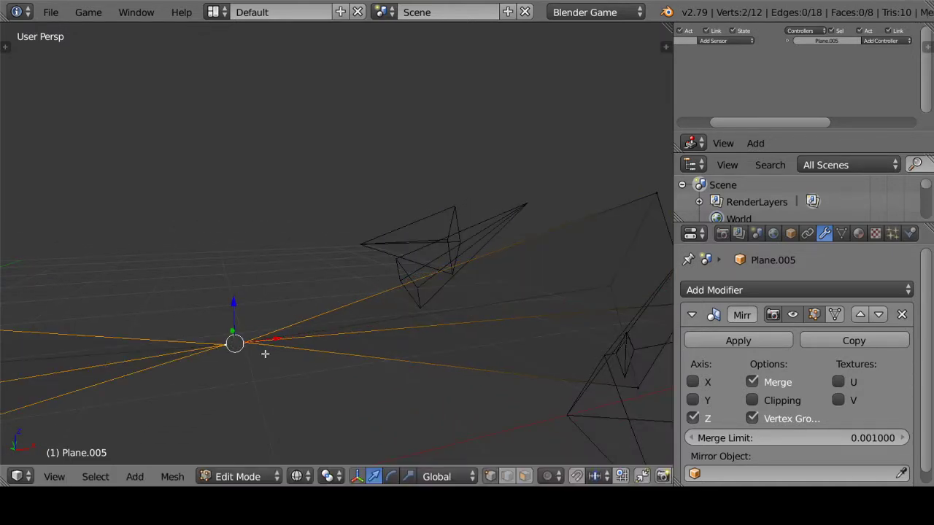
key(alt+m)
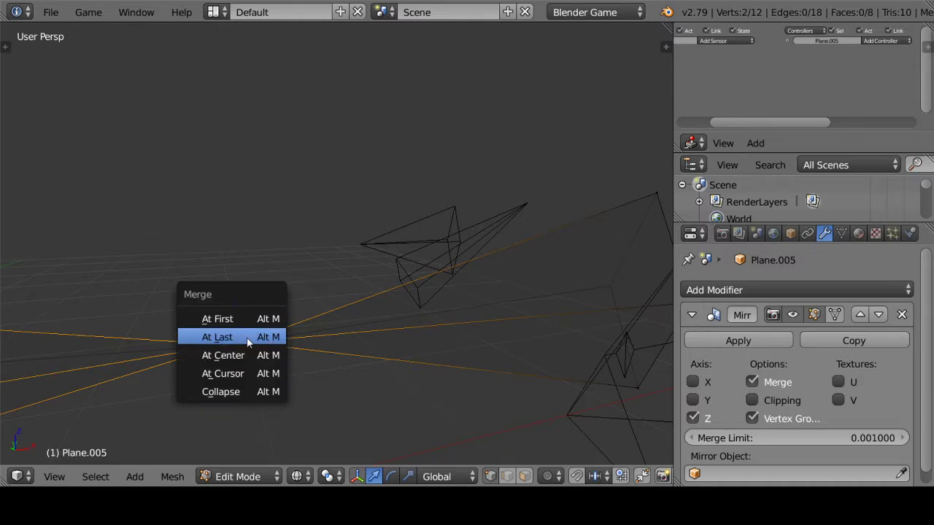
click(247, 337)
Flip the normals of the tail faces and return to Object Mode
key(KP_1)
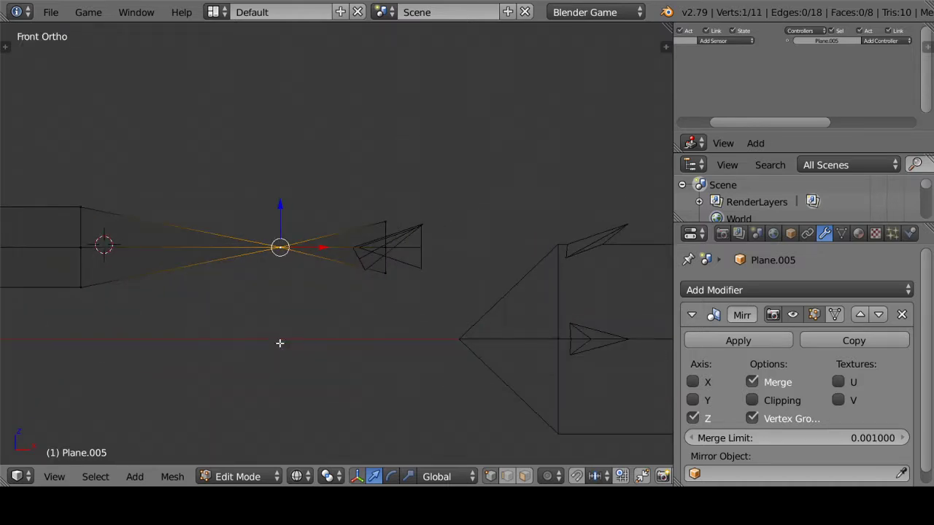
scroll(340, 313, down, 2)
key(z)
key(a)
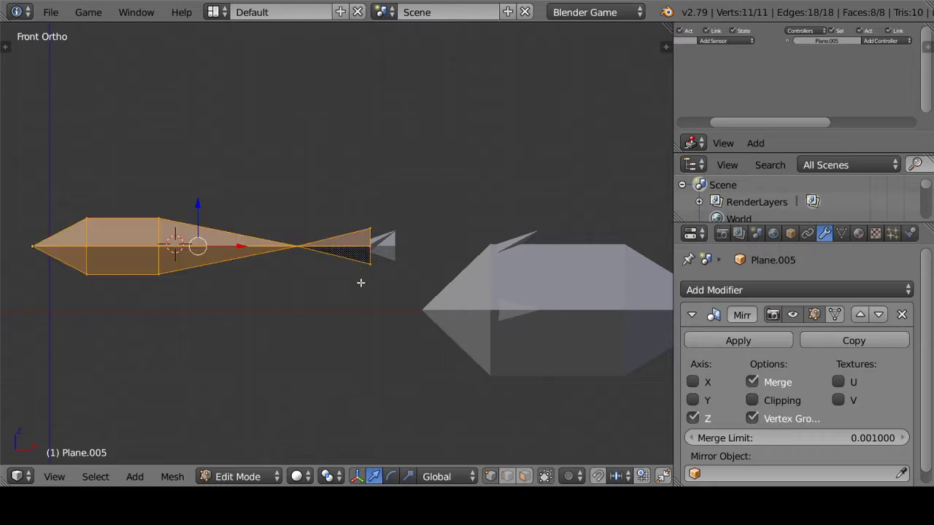
right_click(370, 262)
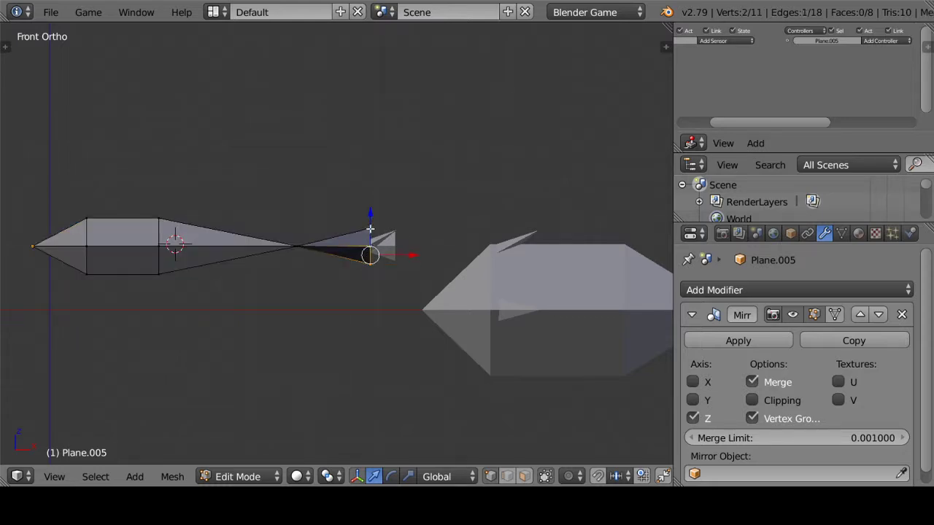
shift+right_click(308, 245)
key(w)
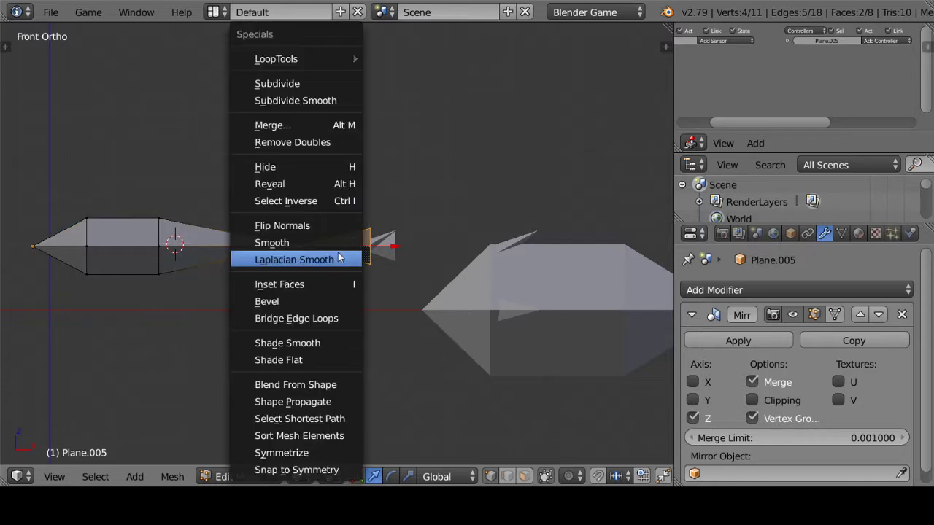
click(321, 223)
key(Tab)
Save over the current file
middle_drag(351, 246, 328, 276)
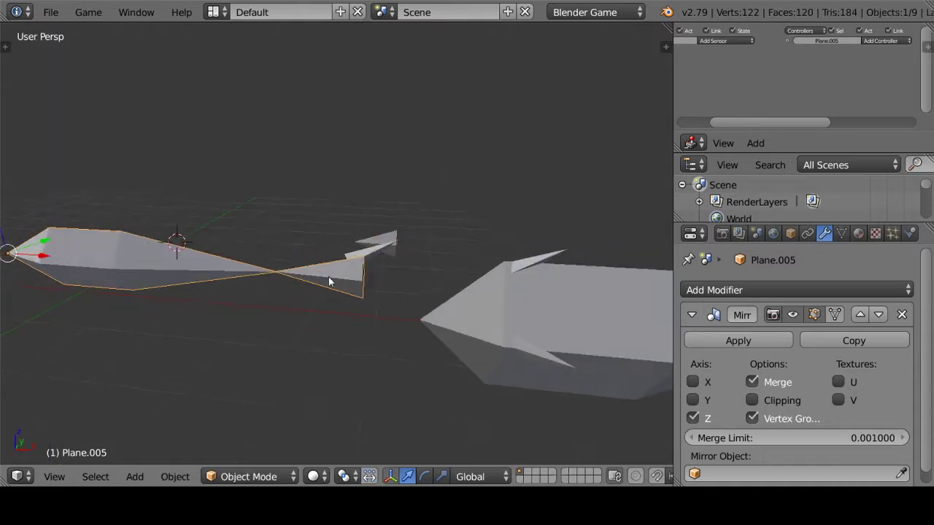
key(ctrl+s)
click(328, 277)
mouse_move(328, 286)
middle_down()
mouse_move(281, 289)
mouse_move(261, 316)
mouse_move(217, 305)
mouse_move(333, 295)
mouse_move(345, 282)
mouse_move(364, 294)
mouse_move(436, 303)
middle_up()
Nudge Plane.005's selected geometry slightly along Y in Edit Mode
key(Tab)
key(g)
key(y)
click(229, 334)
key(Tab)
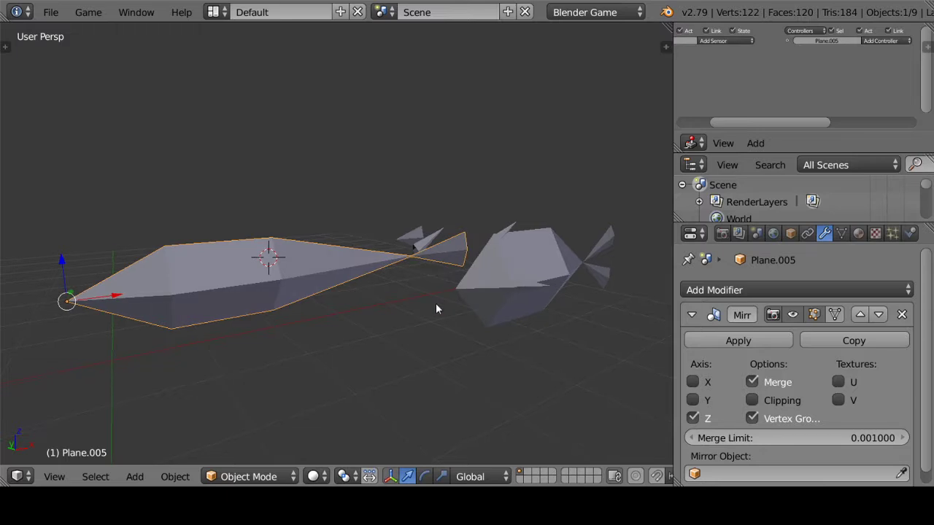
Collapse the Mirror modifier panel, save again, and re-enter Edit Mode
click(691, 314)
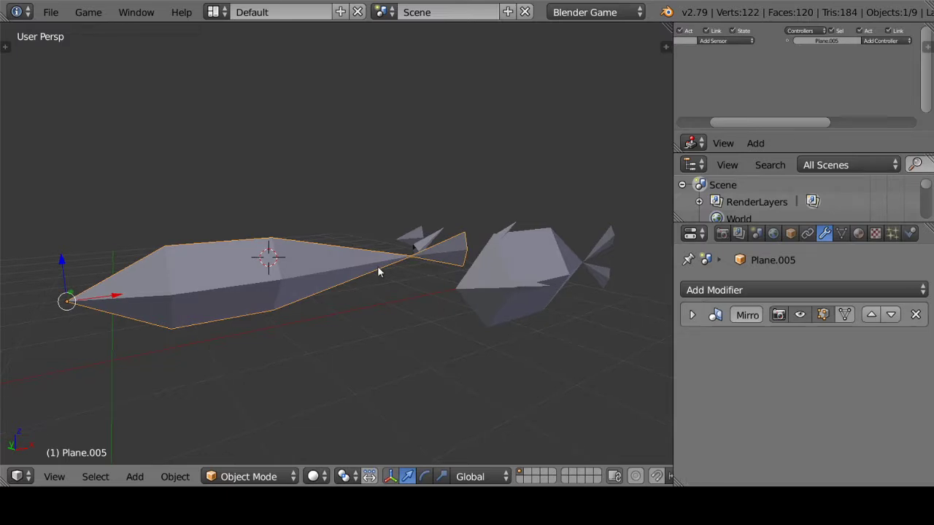
middle_drag(378, 271, 351, 303)
key(ctrl+s)
click(365, 285)
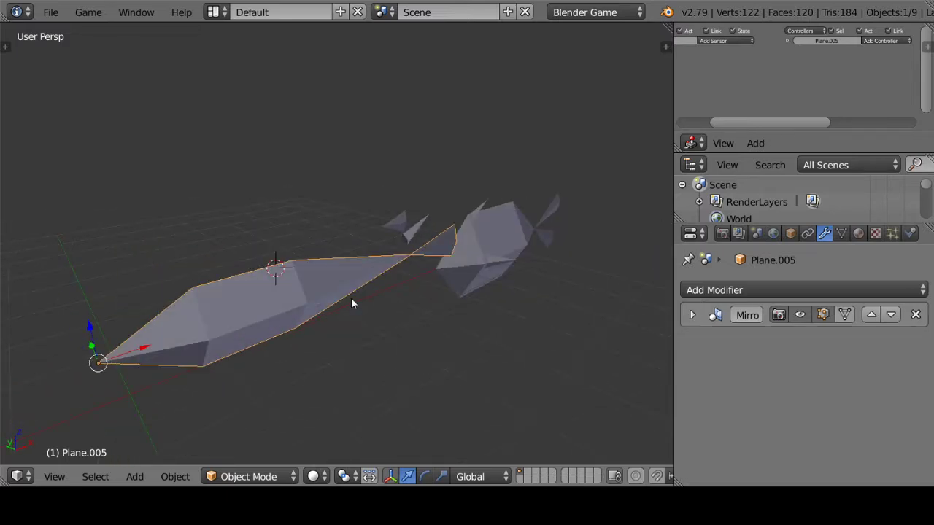
key(Tab)
Duplicate the fish's nose faces and shrink the copy to 0.611
shift+right_click(120, 367)
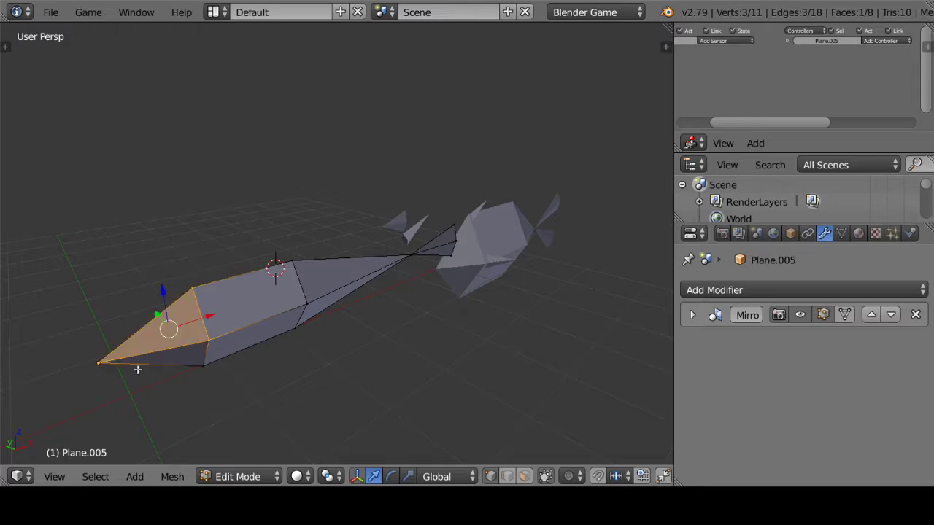
shift+right_click(201, 373)
key(shift+d)
right_click(273, 353)
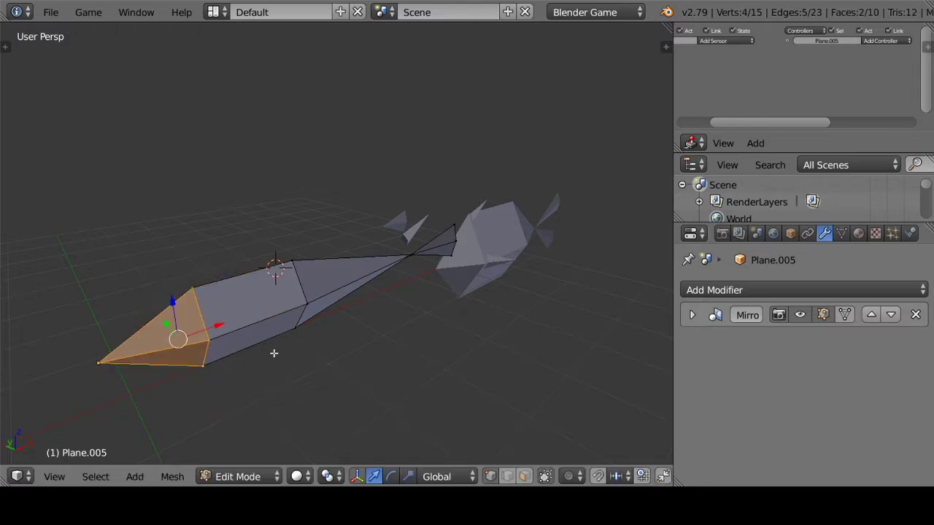
key(KP_1)
scroll(272, 352, up, 5)
scroll(243, 269, down, 3)
key(s)
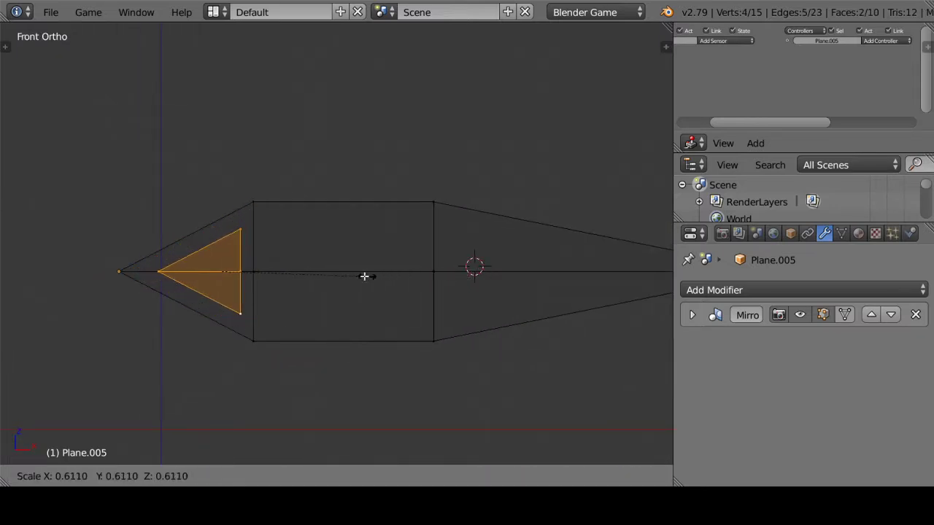
click(364, 276)
Move the small triangle back along X and flatten it along Z
key(g)
key(x)
click(359, 279)
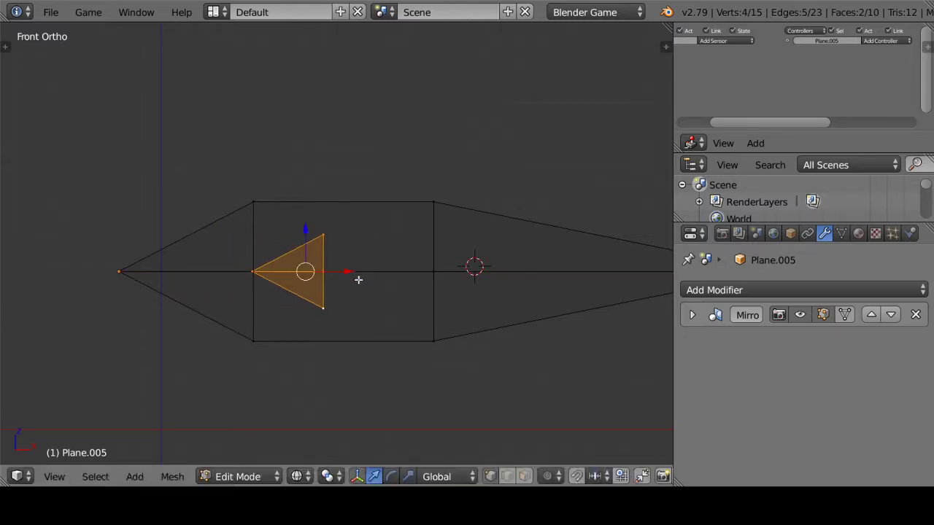
key(s)
key(z)
click(330, 274)
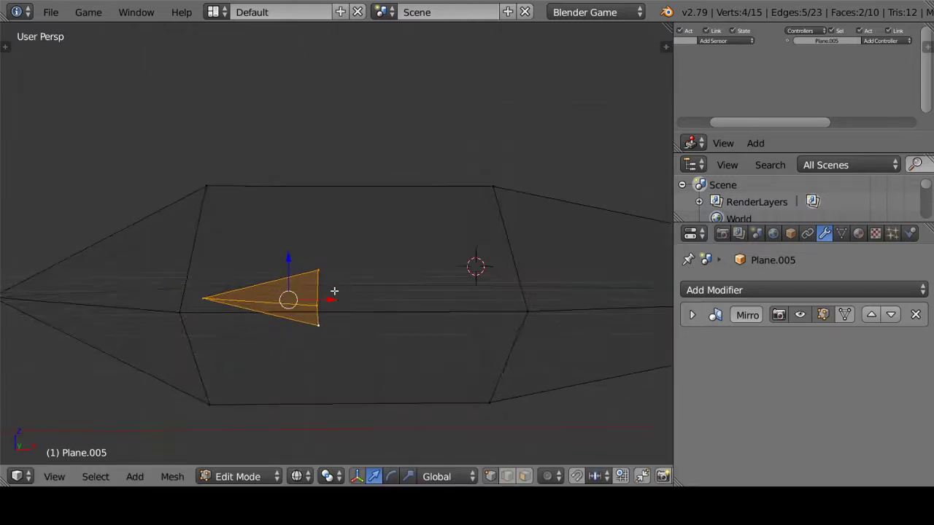
middle_drag(333, 291, 413, 333)
In top view, raise the fin's lower-right vertex along Y
key(KP_5)
key(KP_7)
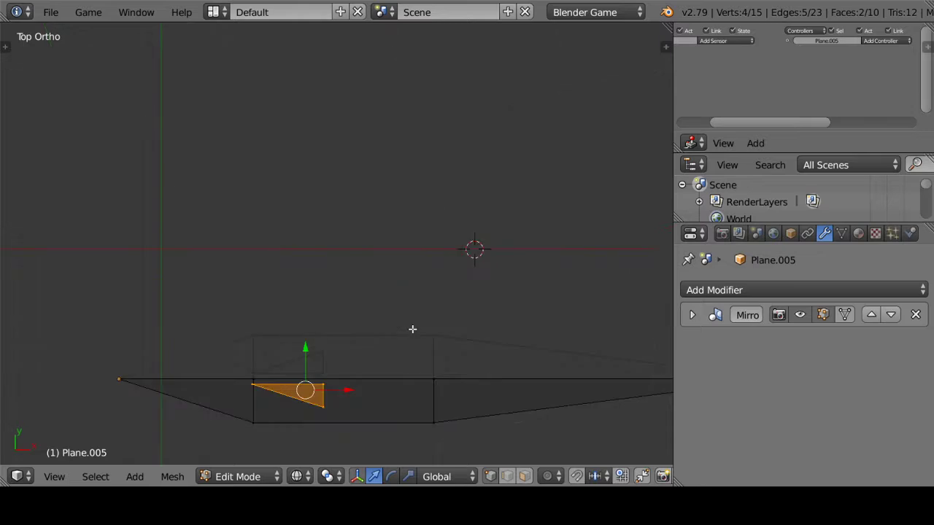
shift+middle_drag(366, 358, 426, 265)
key(s)
key(y)
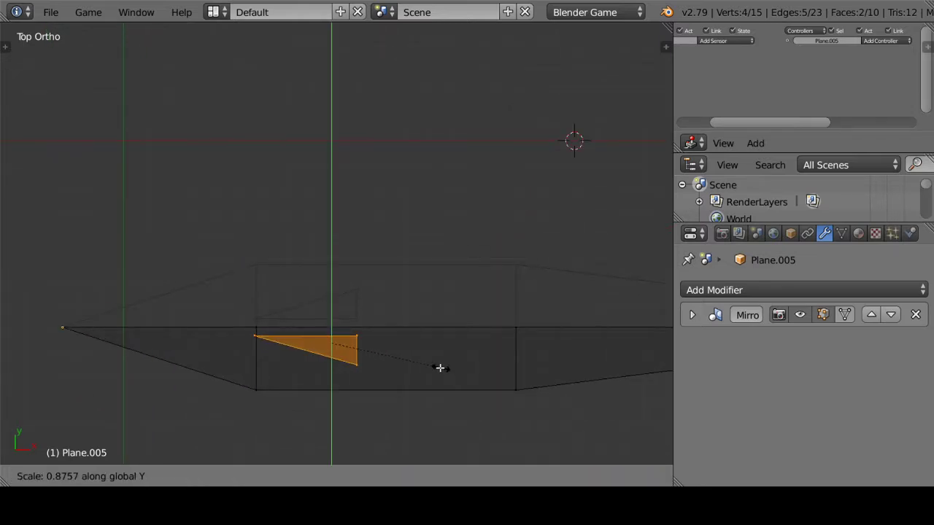
right_click(403, 352)
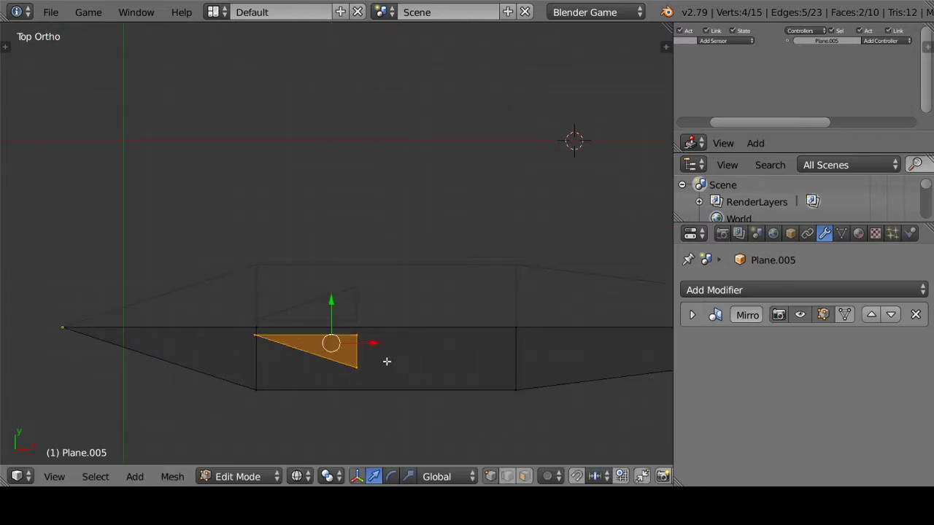
right_click(364, 367)
key(g)
key(y)
click(358, 343)
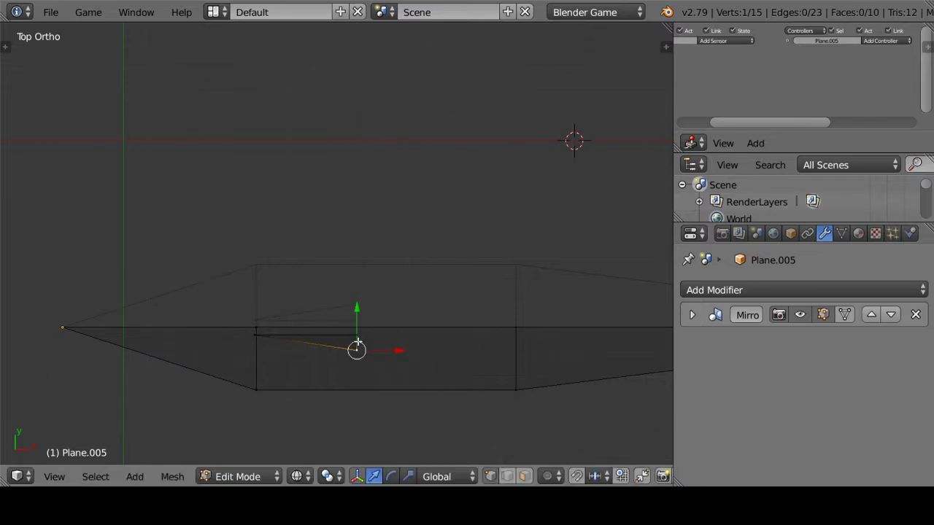
Select the whole fin triangle and move it lower along Y
key(ctrl+l)
key(g)
key(y)
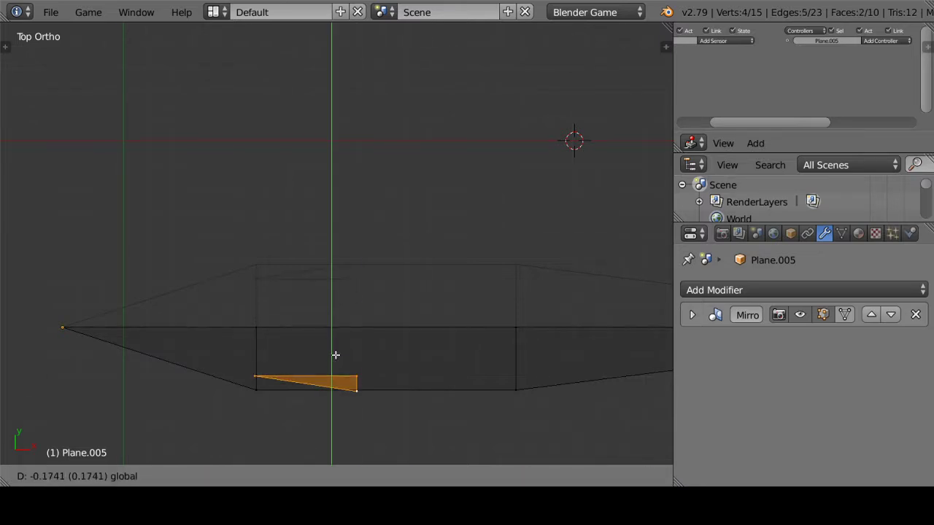
click(335, 367)
Shift the fin sideways along X, outward from the body
scroll(398, 311, up, 2)
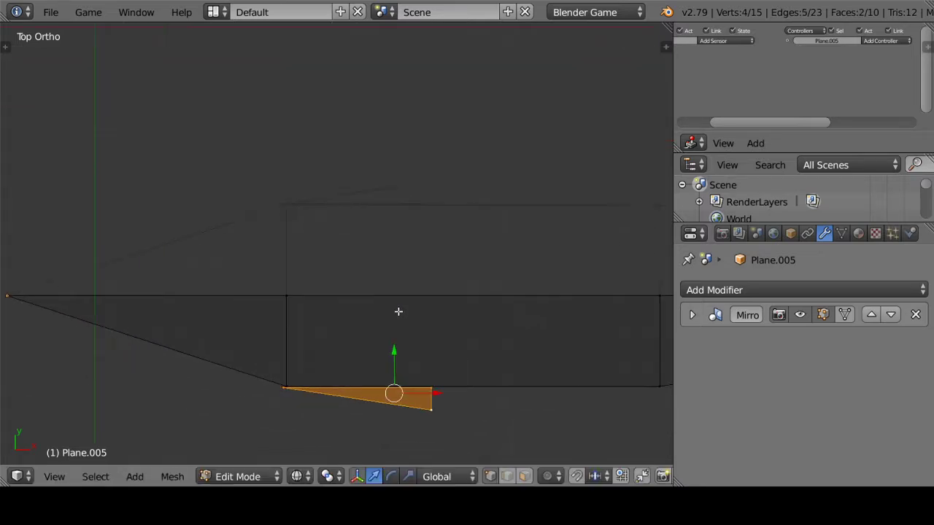
scroll(406, 378, up, 1)
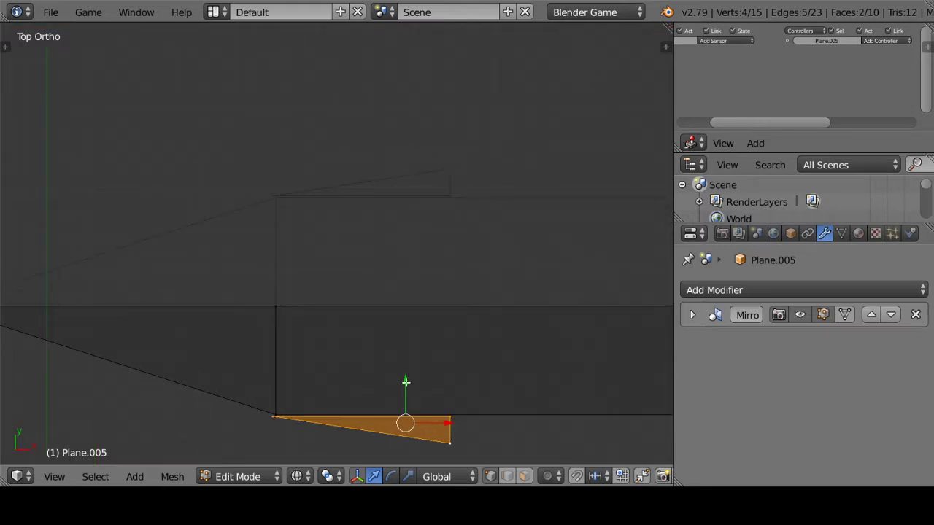
key(g)
key(y)
right_click(410, 379)
key(g)
key(x)
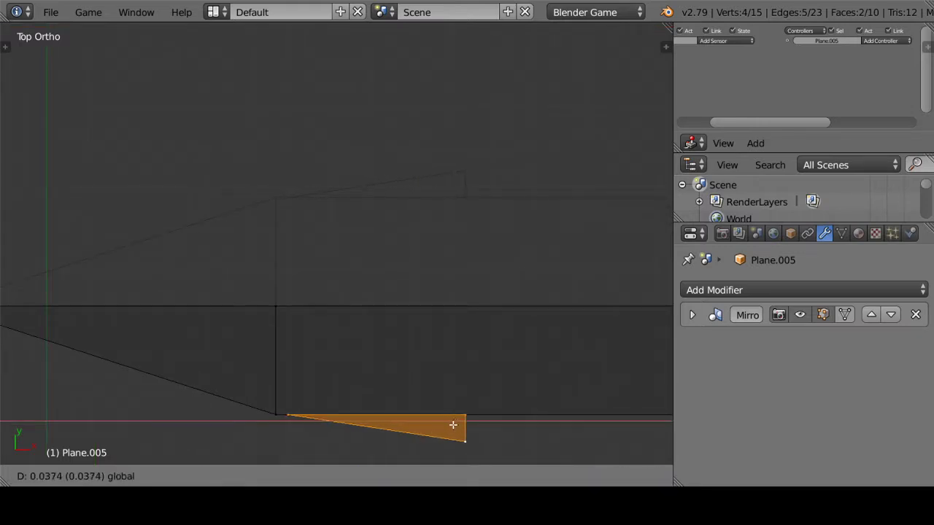
click(443, 430)
mouse_move(435, 390)
middle_down()
mouse_move(427, 369)
mouse_move(561, 328)
mouse_move(418, 256)
middle_up()
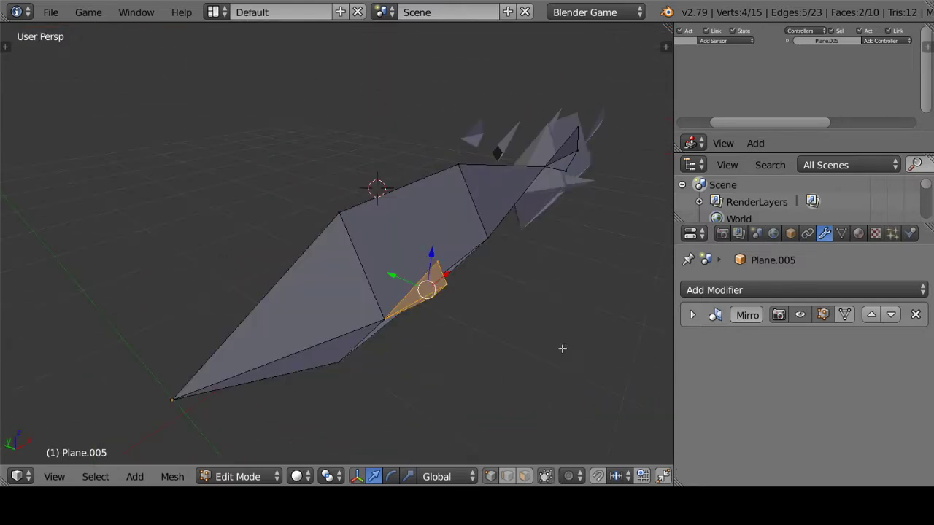
Rotate the fin outward, slide it toward the body, and merge a vertex at last
key(r)
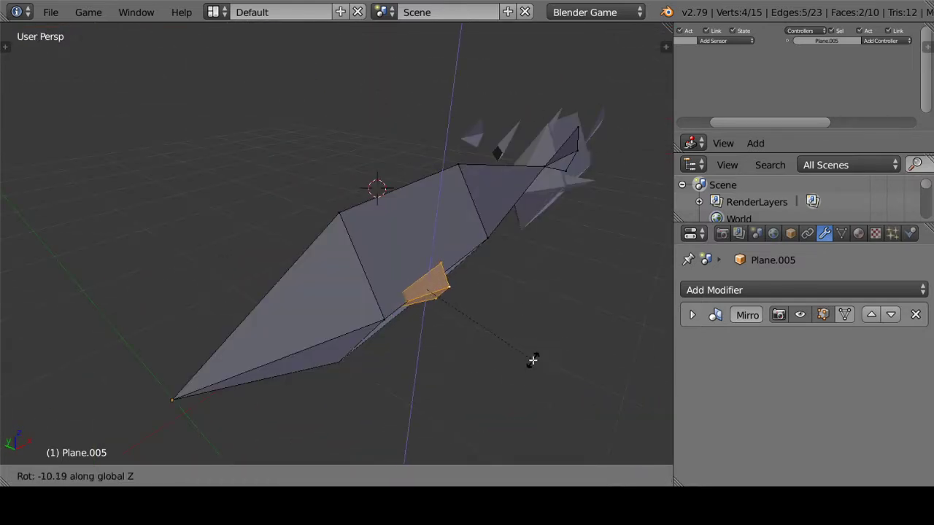
click(532, 359)
drag(394, 276, 412, 288)
right_click(387, 317)
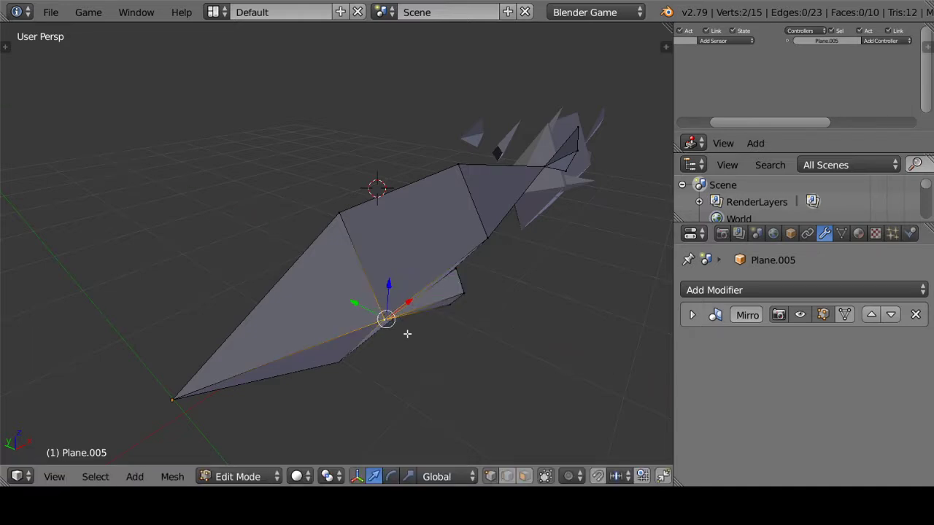
key(alt+m)
click(407, 333)
Adjust the positions of the lower fin vertices and the flap vertex
middle_drag(423, 328, 384, 312)
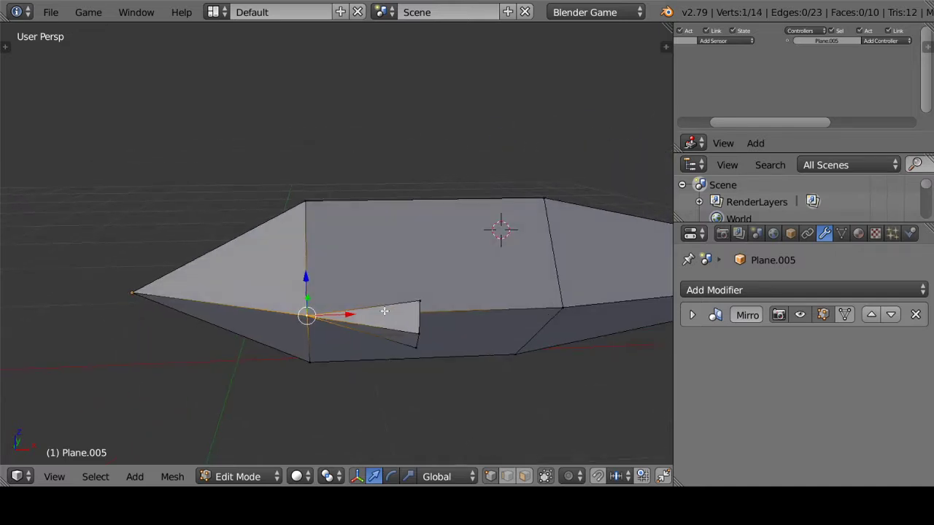
shift+right_click(414, 335)
key(g)
click(418, 331)
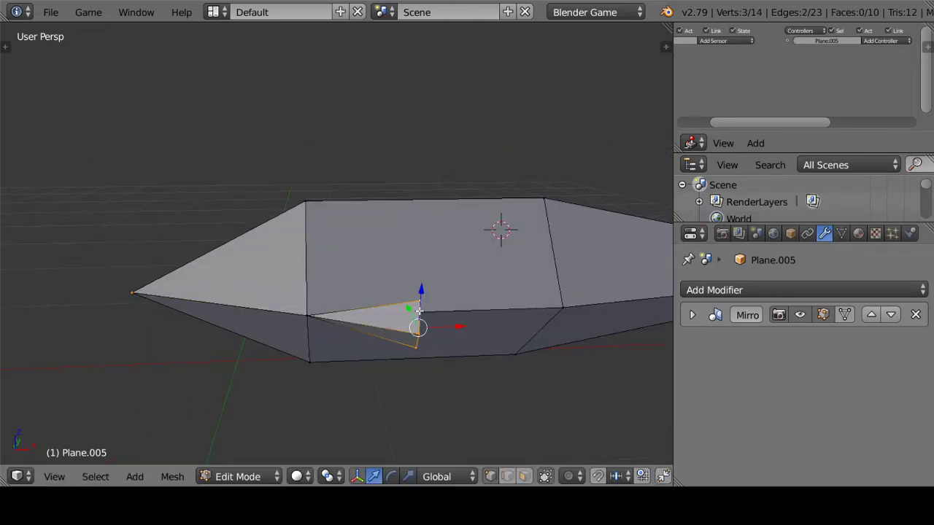
middle_drag(419, 311, 357, 332)
key(g)
click(319, 349)
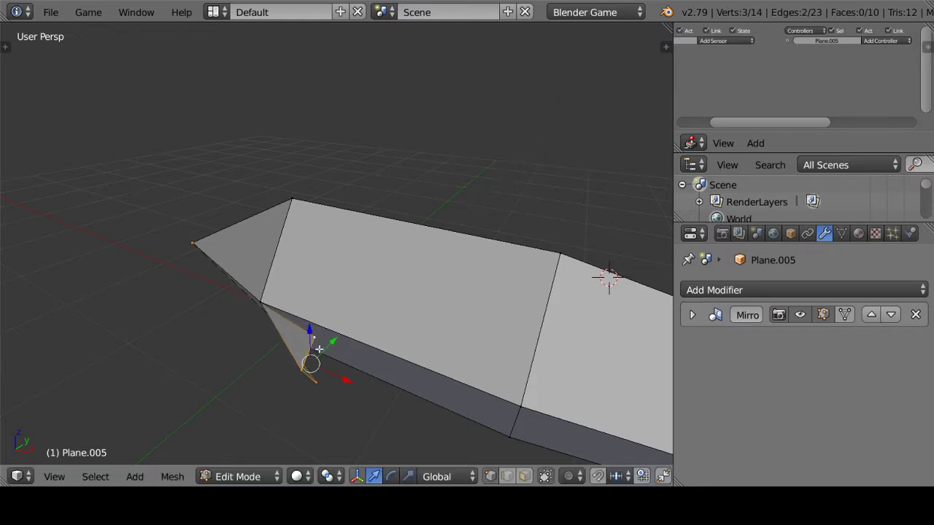
key(g)
click(333, 358)
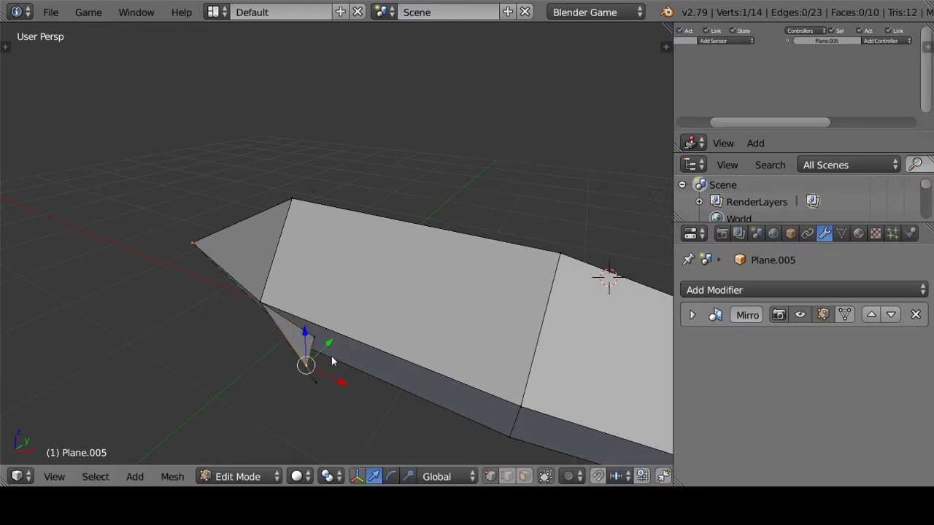
Return to Object Mode and save over the file
key(Tab)
mouse_move(334, 358)
middle_down()
mouse_move(458, 344)
mouse_move(437, 281)
mouse_move(472, 308)
mouse_move(427, 282)
mouse_move(423, 310)
mouse_move(415, 295)
mouse_move(384, 295)
mouse_move(404, 321)
mouse_move(500, 338)
mouse_move(415, 343)
mouse_move(465, 314)
mouse_move(344, 341)
mouse_move(435, 313)
mouse_move(542, 317)
mouse_move(465, 281)
middle_up()
key(ctrl+s)
click(468, 341)
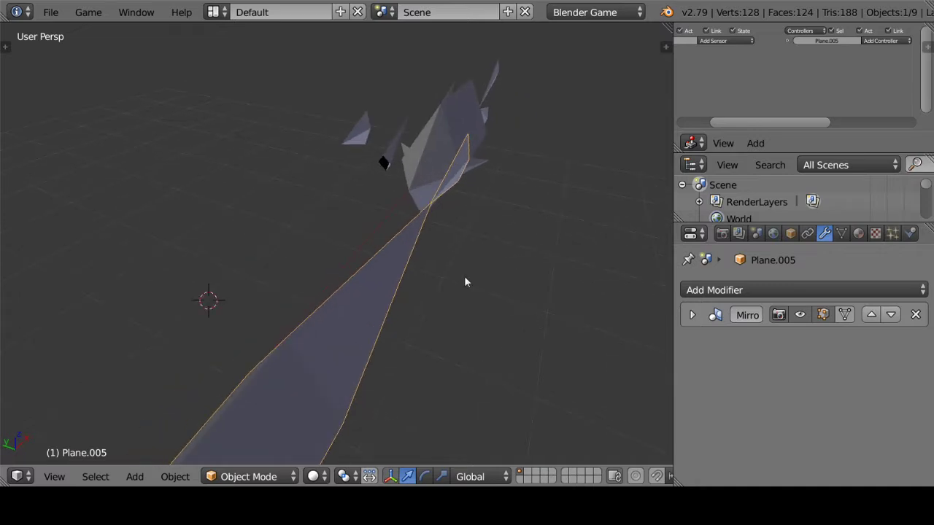
Snap the 3D cursor to the body vertex where the fin attaches
right_click(384, 167)
right_click(344, 297)
key(Tab)
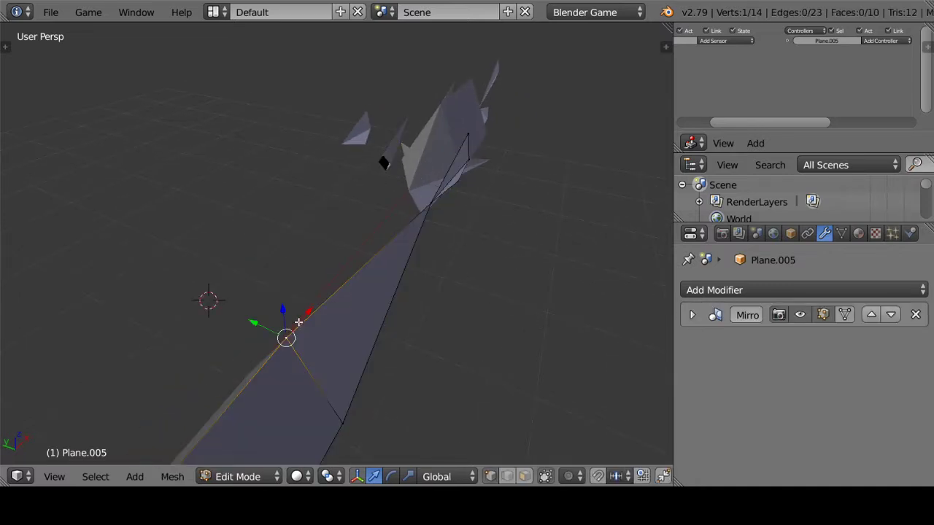
key(shift+s)
click(285, 365)
key(Tab)
Snap Plane.004 to the cursor, then raise it along Z and slide it onto the back
right_click(383, 167)
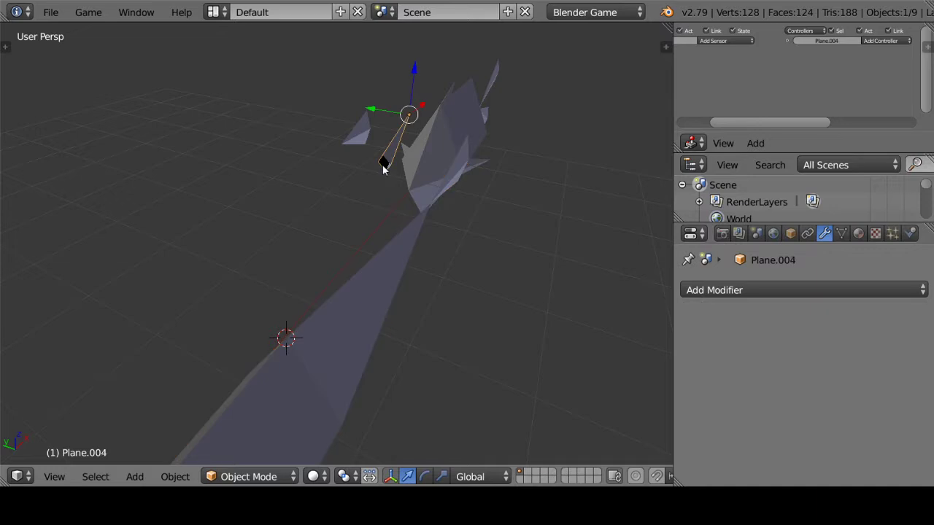
key(shift+s)
click(404, 123)
scroll(277, 288, up, 3)
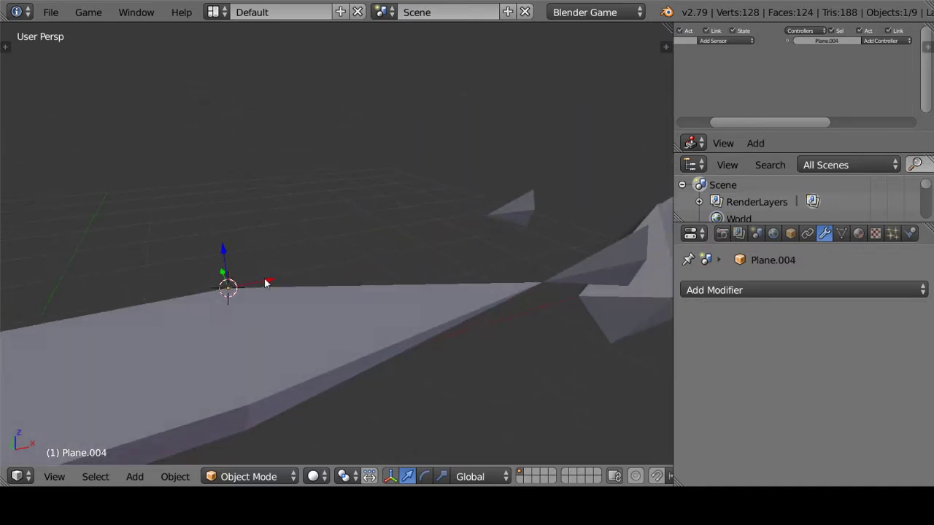
drag(224, 250, 235, 210)
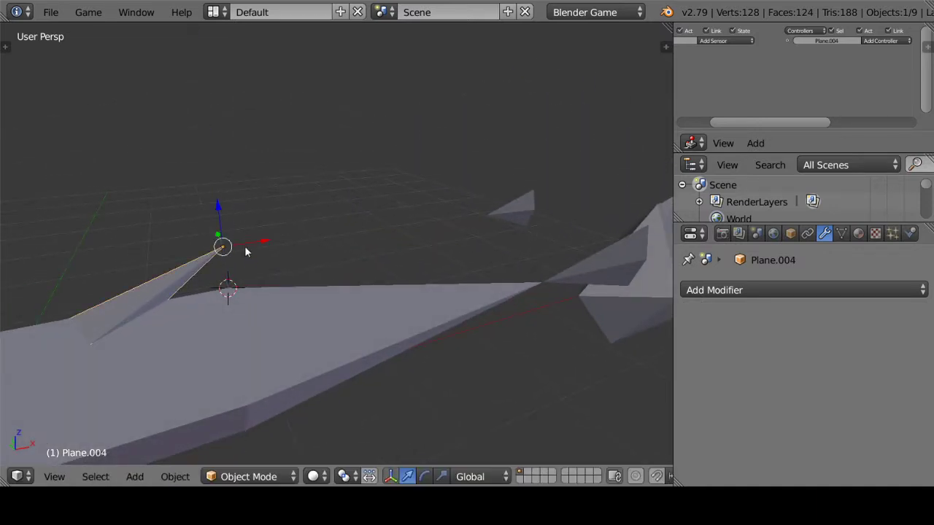
drag(257, 243, 389, 231)
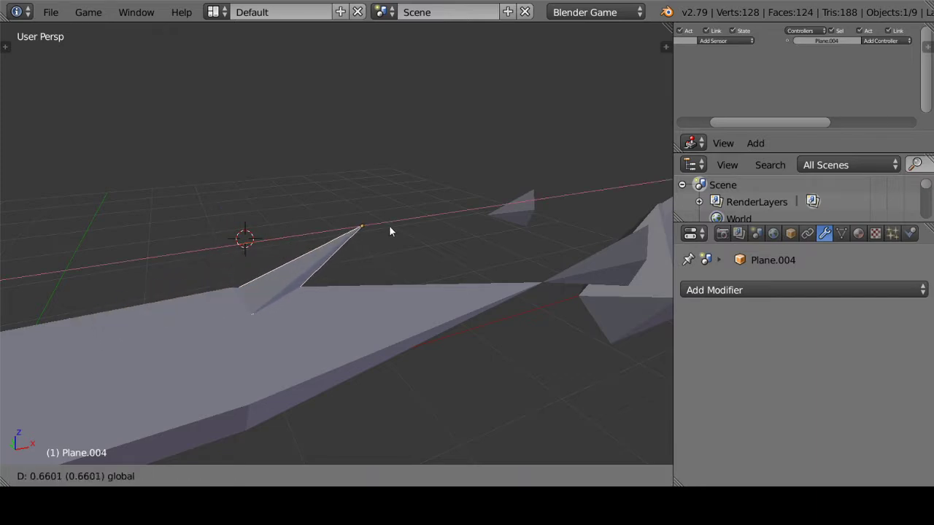
mouse_move(389, 227)
middle_down()
mouse_move(295, 298)
mouse_move(316, 308)
middle_up()
Reselect Plane.005 and expand its Mirror modifier settings
right_click(319, 333)
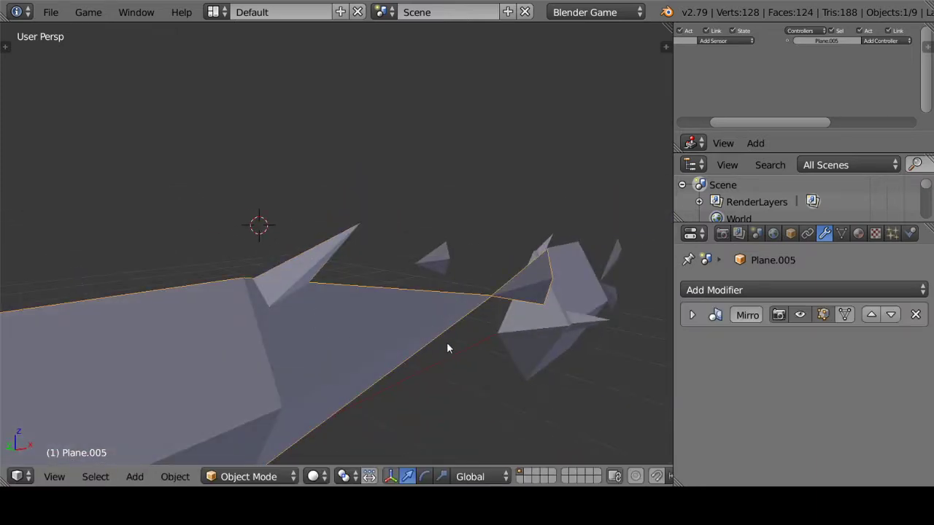
middle_drag(446, 342, 632, 337)
click(693, 314)
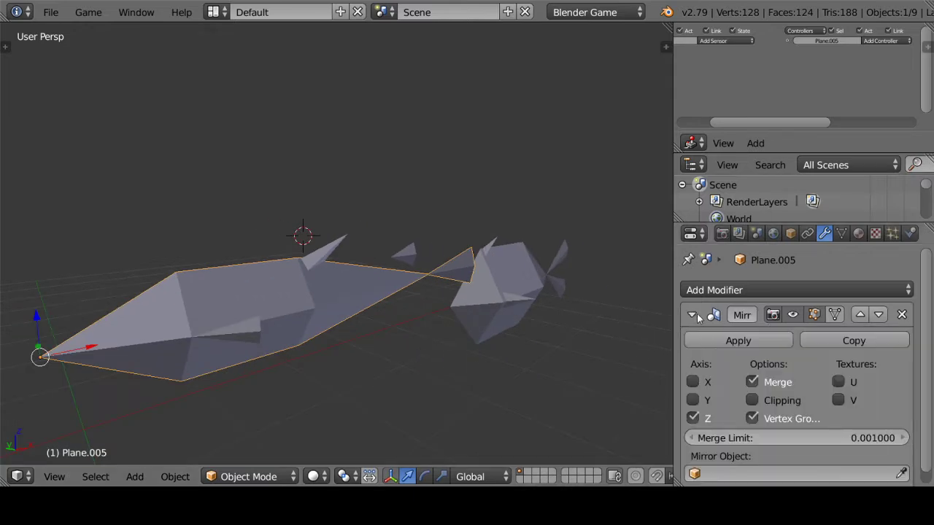
Apply the body's Mirror modifier, then shrink the dorsal fin in front wireframe view
click(735, 343)
mouse_move(350, 266)
middle_down()
mouse_move(240, 261)
mouse_move(312, 296)
middle_up()
right_click(328, 268)
key(KP_1)
key(z)
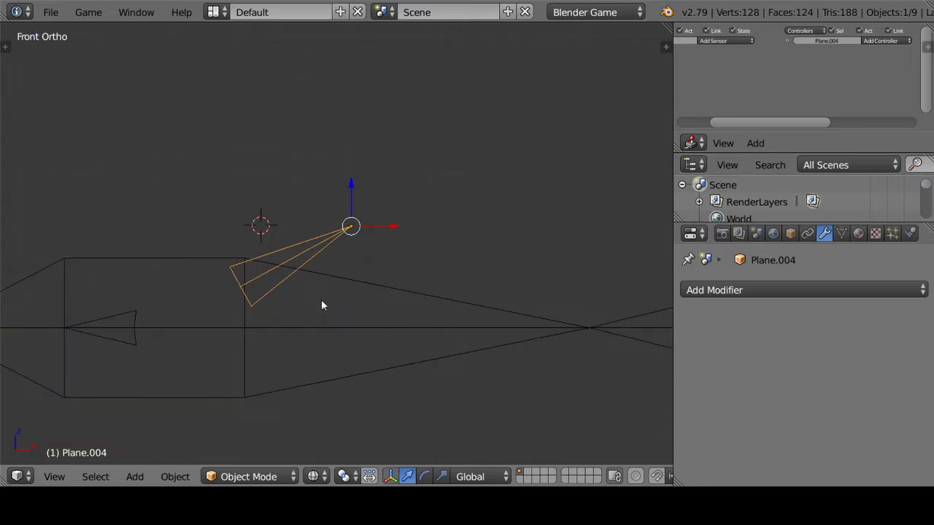
scroll(321, 304, up, 2)
key(s)
click(364, 308)
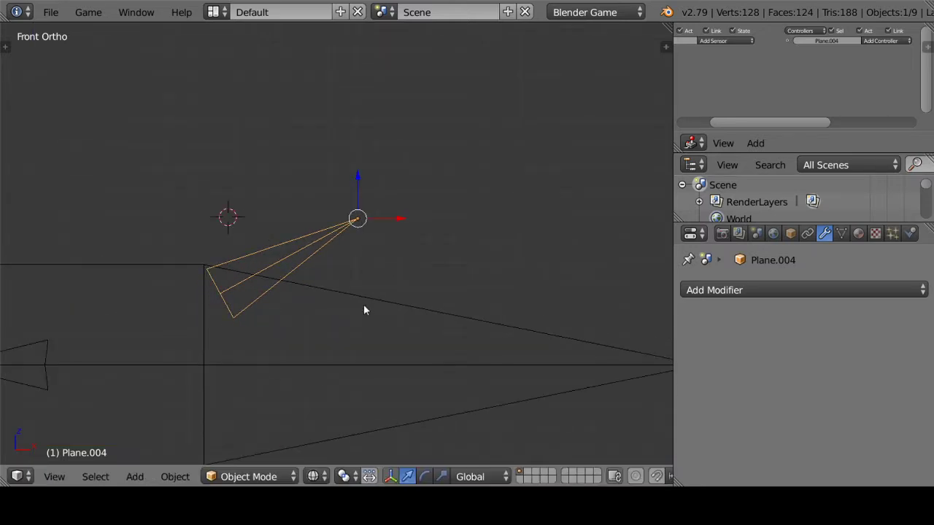
Nudge the dorsal fin Plane.004 right along X and enlarge it slightly
key(g)
key(x)
click(396, 219)
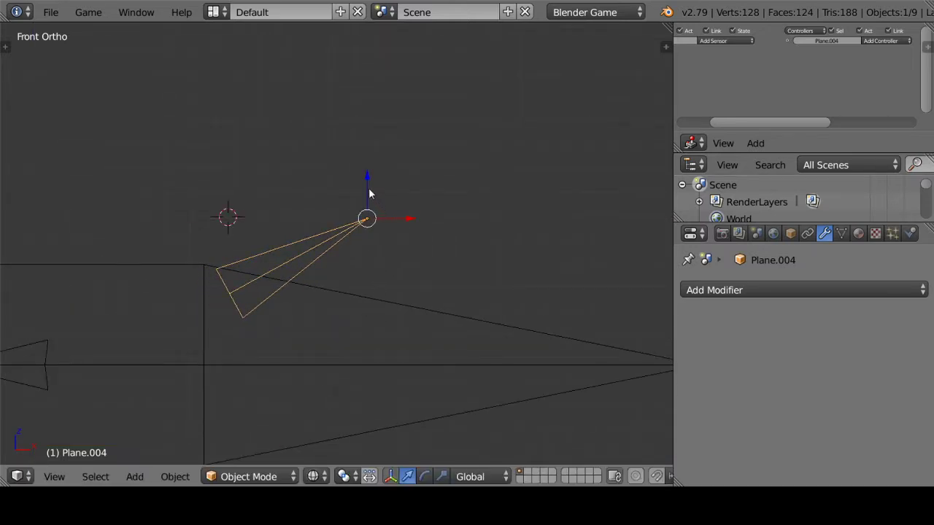
key(s)
click(383, 229)
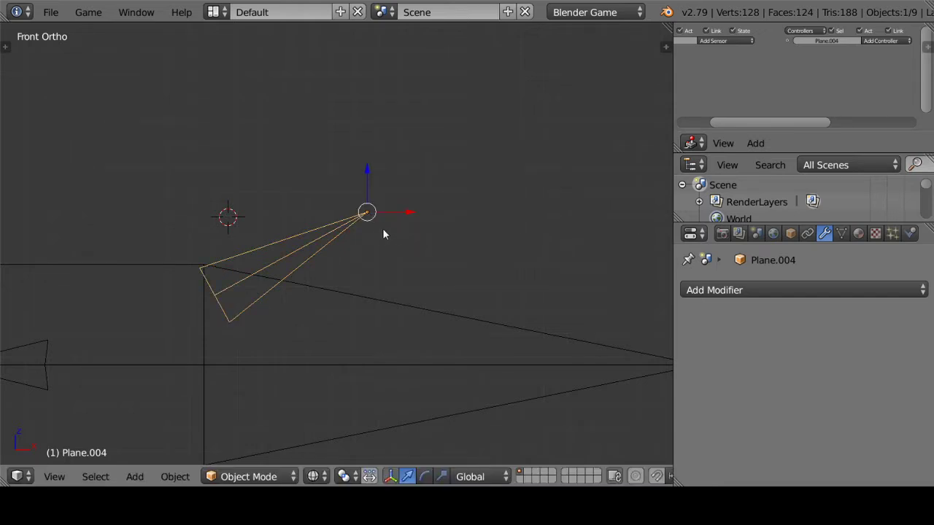
key(g)
key(x)
click(407, 210)
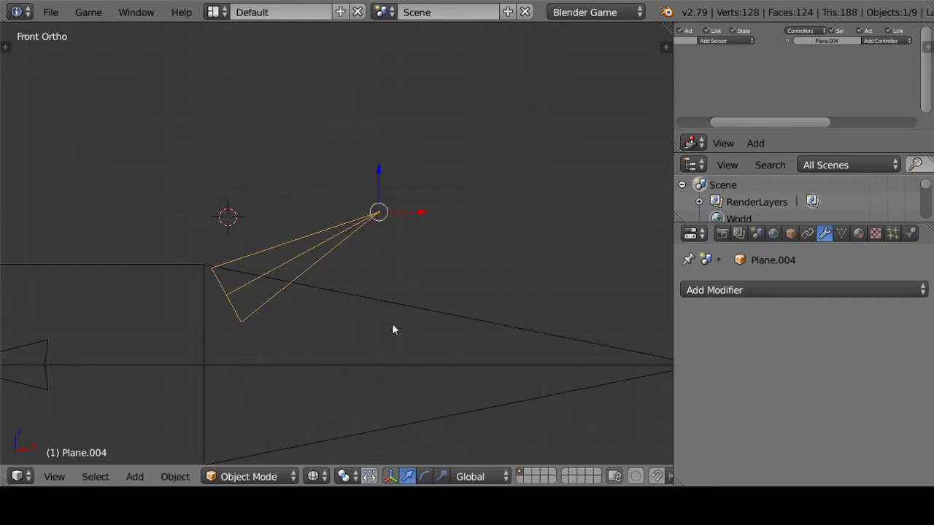
In solid view, scale fin Plane.004 narrower along the Y axis
mouse_move(403, 310)
middle_down()
mouse_move(281, 323)
mouse_move(377, 357)
middle_up()
key(z)
key(s)
key(x)
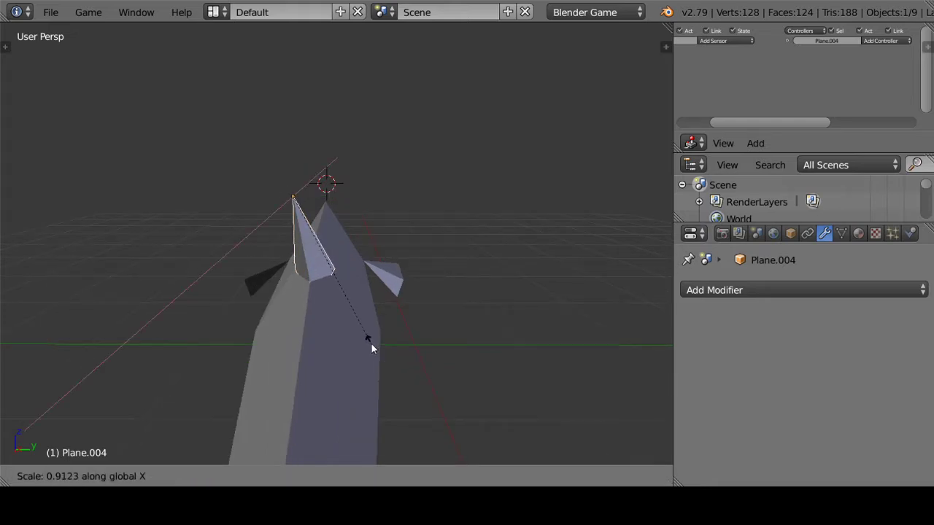
key(y)
click(337, 299)
mouse_move(337, 299)
middle_down()
mouse_move(461, 298)
mouse_move(383, 308)
middle_up()
Give Plane.005 a Boolean modifier with object Plane.004 and operation Union, and apply it
right_click(382, 309)
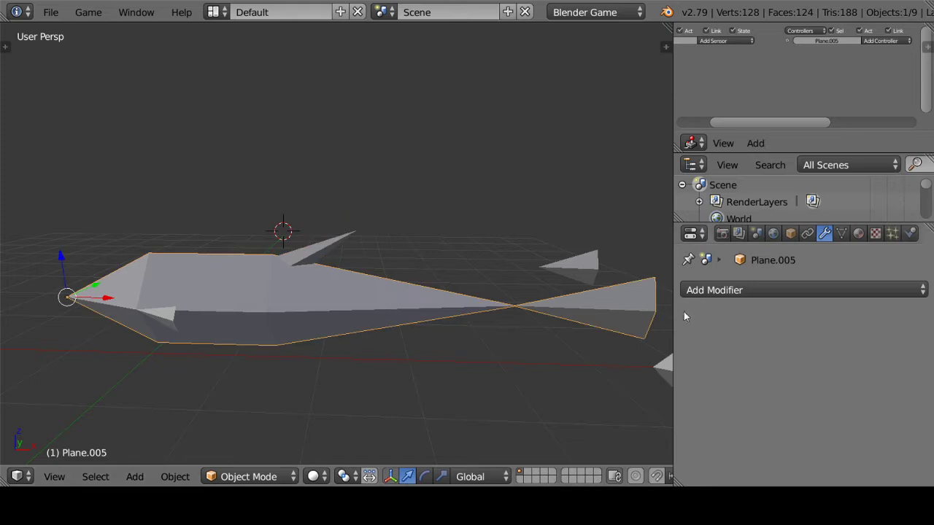
click(717, 290)
scroll(574, 94, up, 2)
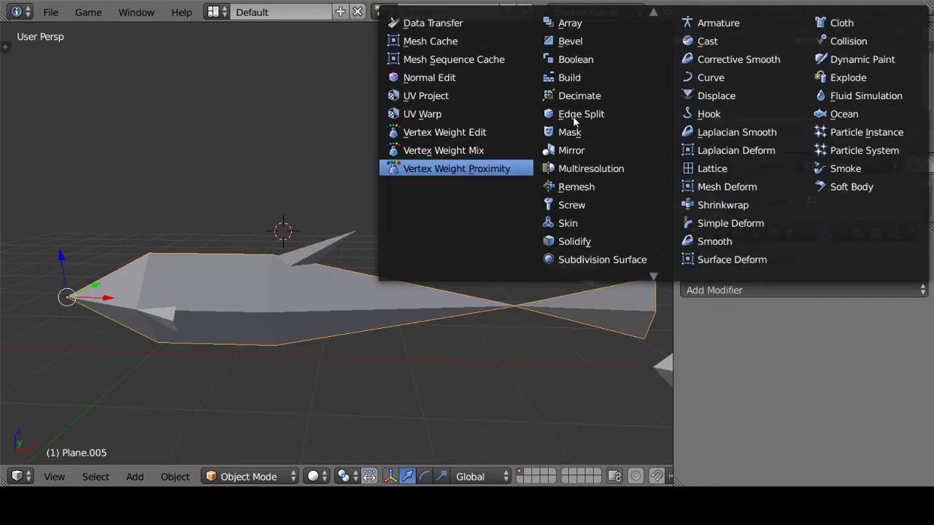
click(583, 59)
click(915, 381)
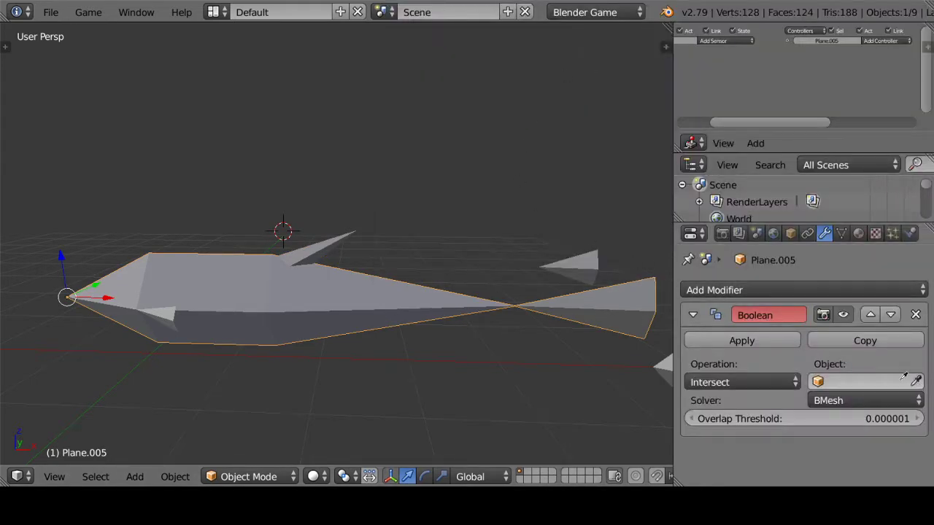
click(353, 228)
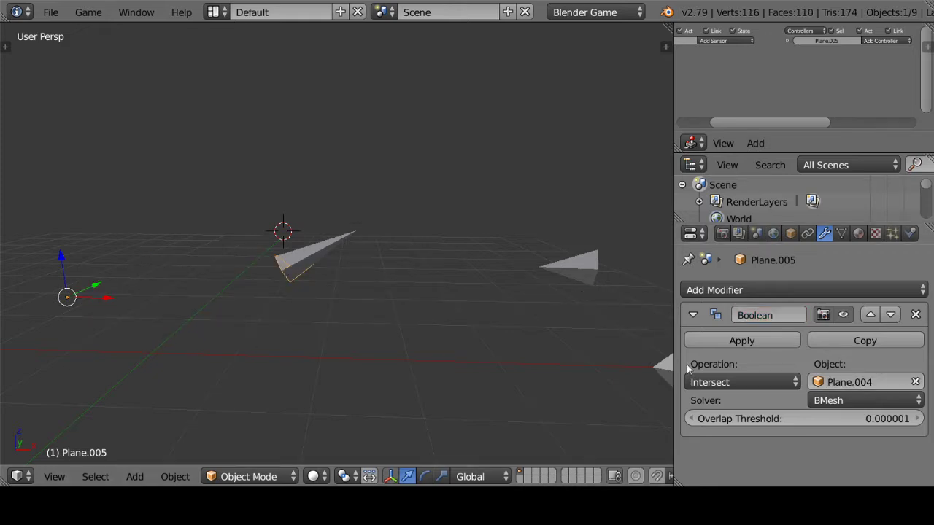
click(719, 383)
click(703, 345)
middle_drag(321, 289, 341, 274)
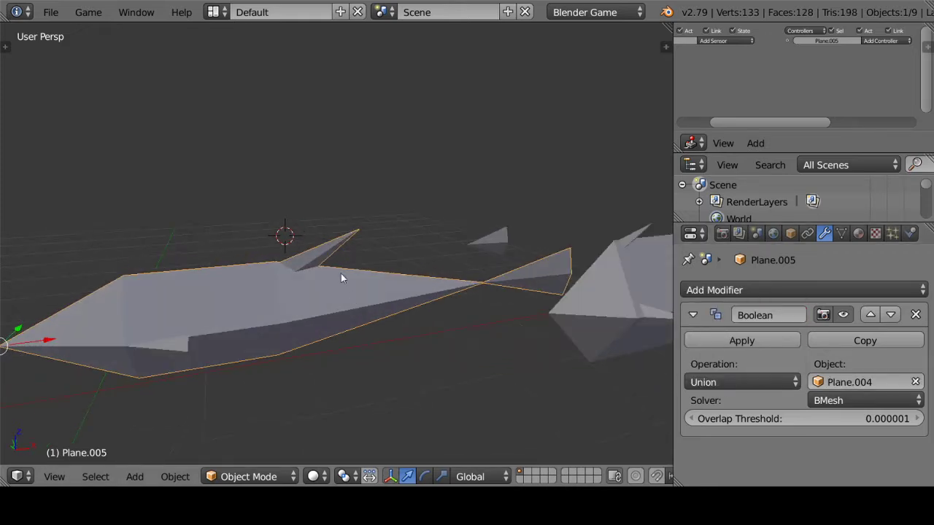
click(721, 339)
Shift the fin Plane.004 along X in two small moves
right_click(337, 242)
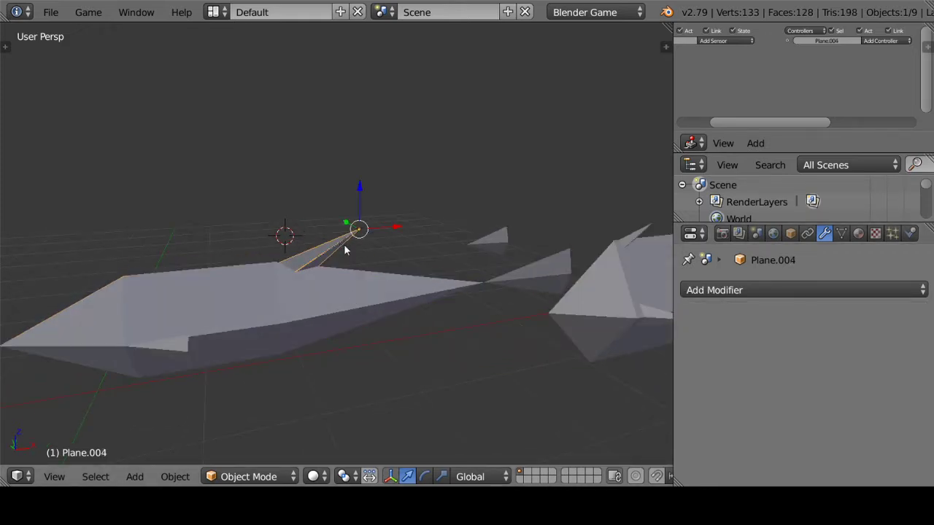
key(g)
key(x)
click(561, 227)
middle_drag(561, 227, 486, 225)
scroll(486, 225, down, 3)
key(g)
key(x)
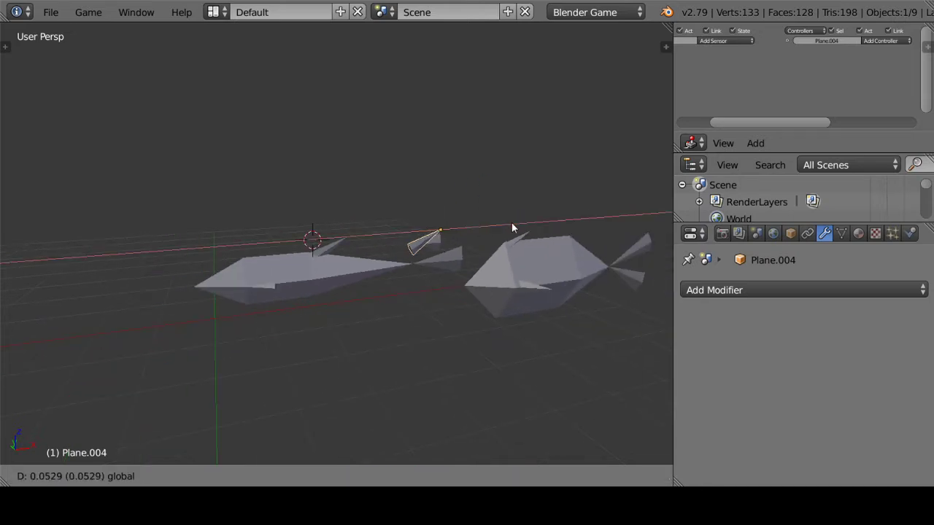
click(513, 225)
scroll(514, 228, up, 2)
Snap the 3D cursor to the right fish and snap Plane.005 onto it
right_click(478, 243)
key(a)
scroll(482, 252, down, 3)
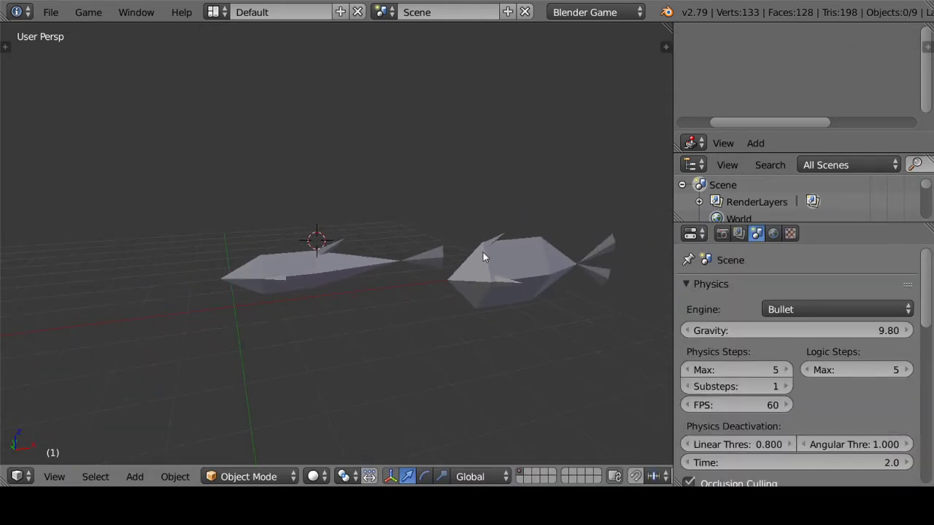
mouse_move(483, 255)
middle_down()
mouse_move(436, 277)
mouse_move(496, 316)
mouse_move(482, 279)
mouse_move(430, 283)
middle_up()
right_click(501, 253)
key(shift+s)
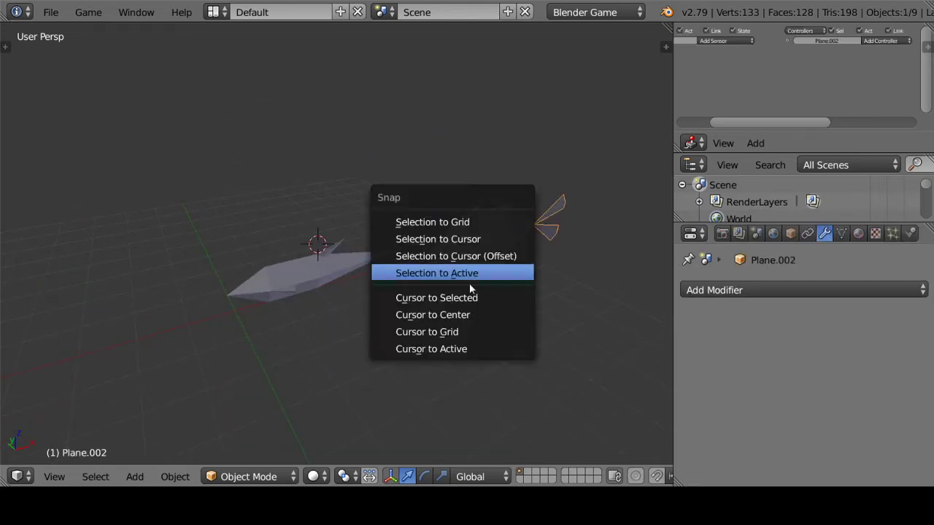
click(412, 297)
right_click(358, 262)
key(shift+s)
click(354, 223)
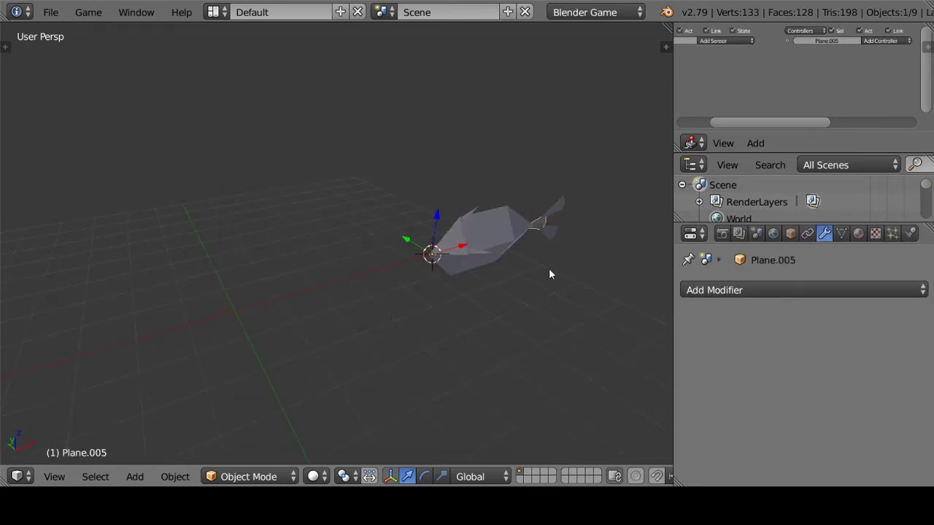
Move Plane.005 along Y so it sits beside the other fish
key(g)
key(y)
click(508, 296)
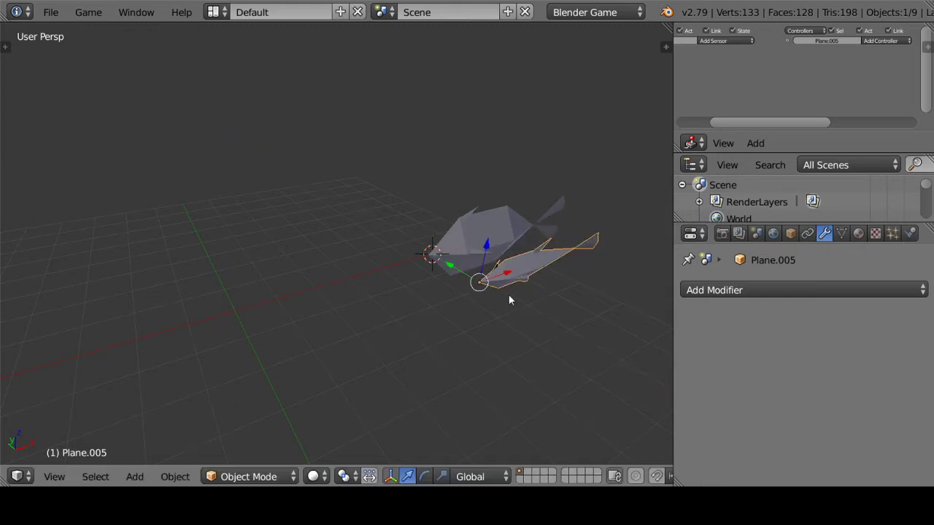
scroll(467, 296, up, 3)
Enlarge Plane.005 slightly while viewing both fish in front wireframe
key(KP_1)
key(z)
scroll(510, 313, down, 3)
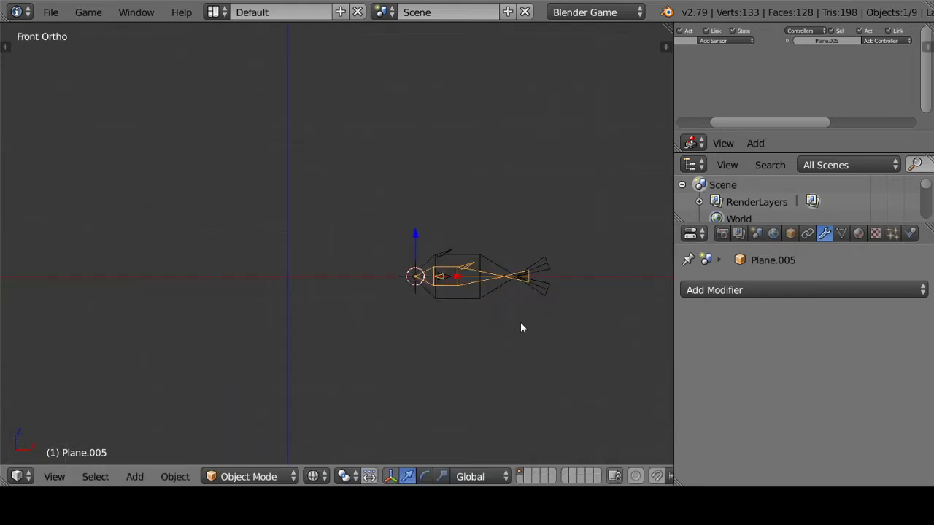
scroll(520, 322, up, 2)
shift+middle_drag(559, 328, 436, 343)
scroll(569, 369, up, 1)
mouse_move(569, 369)
shift+middle_down()
mouse_move(411, 323)
mouse_move(360, 323)
mouse_move(442, 316)
mouse_move(411, 327)
shift+middle_up()
scroll(433, 329, up, 1)
key(s)
click(471, 337)
Return to solid shading, move the 3D cursor aside and deselect everything
key(z)
click(497, 344)
key(a)
middle_drag(498, 349, 416, 367)
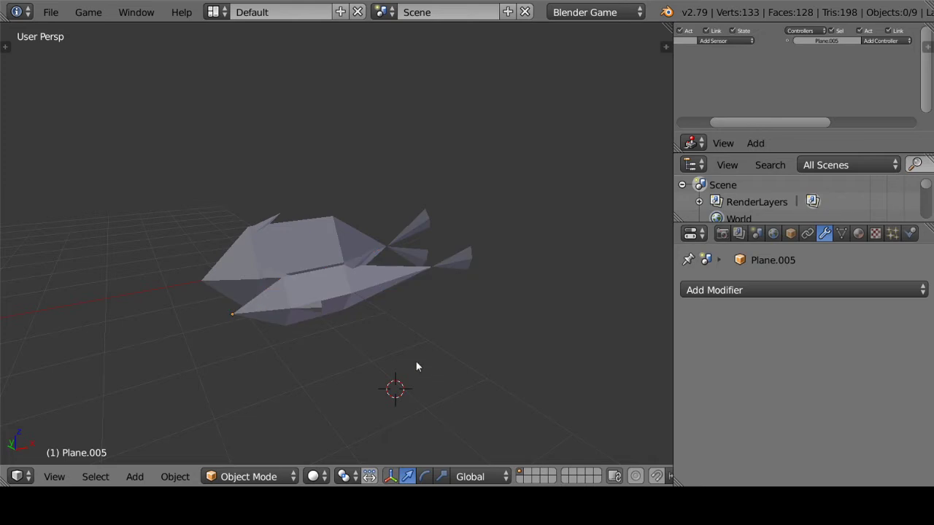
Set viewport shading to Texture and the sidebar material display to GLSL
click(314, 476)
click(343, 401)
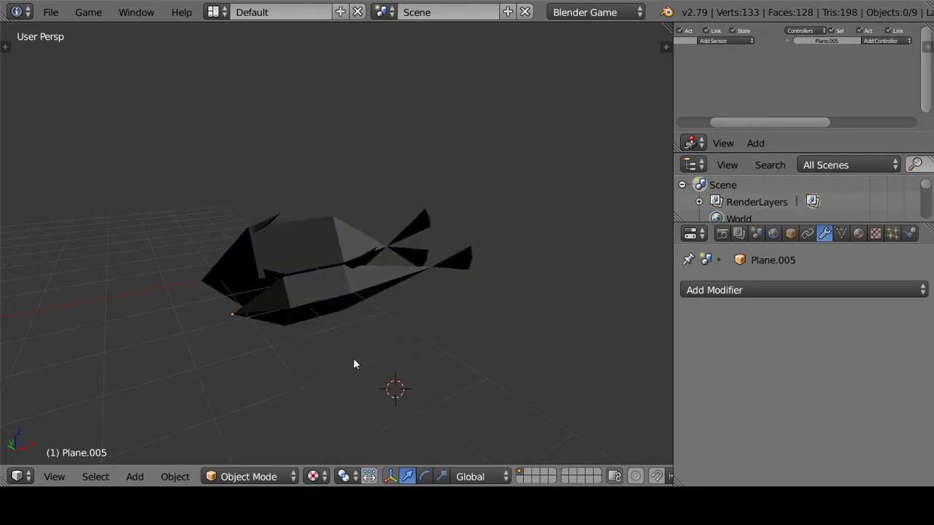
key(n)
scroll(547, 365, down, 8)
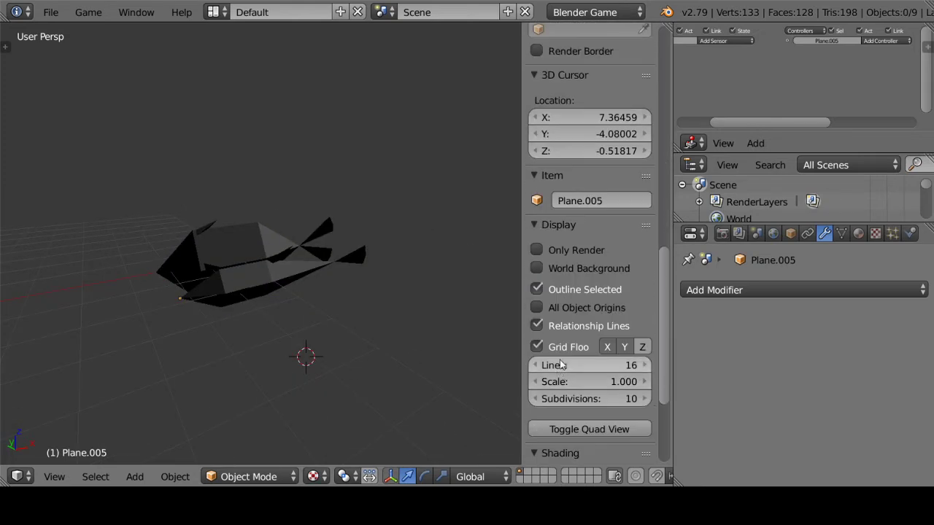
scroll(560, 365, down, 4)
click(576, 363)
click(554, 324)
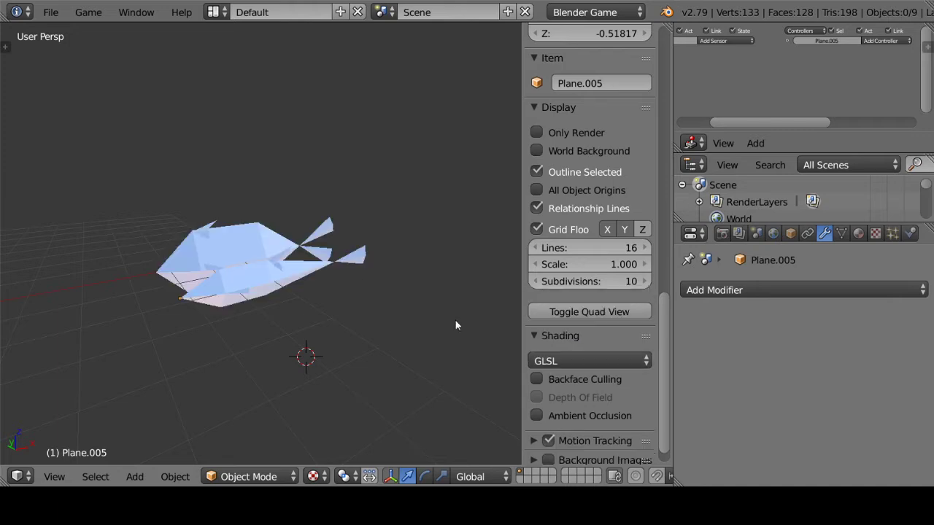
key(n)
scroll(361, 302, up, 3)
scroll(440, 315, up, 3)
scroll(440, 315, down, 5)
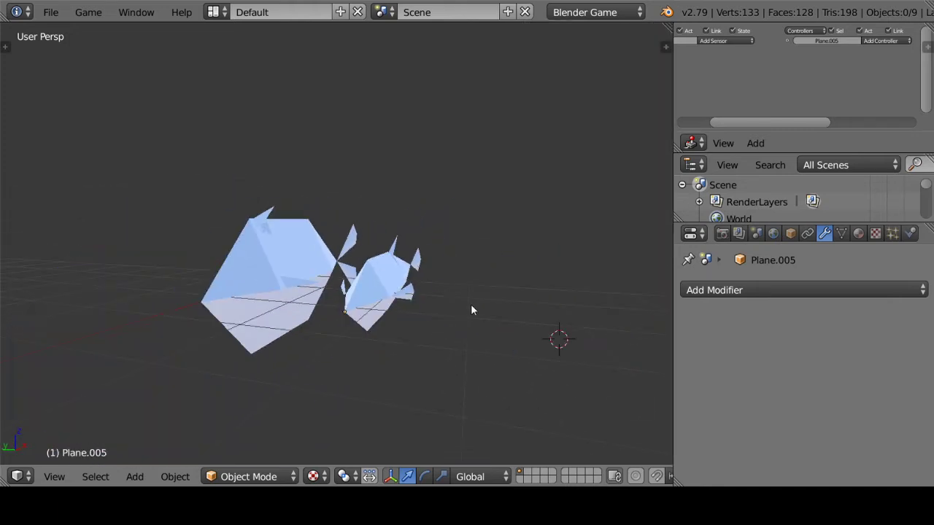
middle_drag(471, 303, 491, 316)
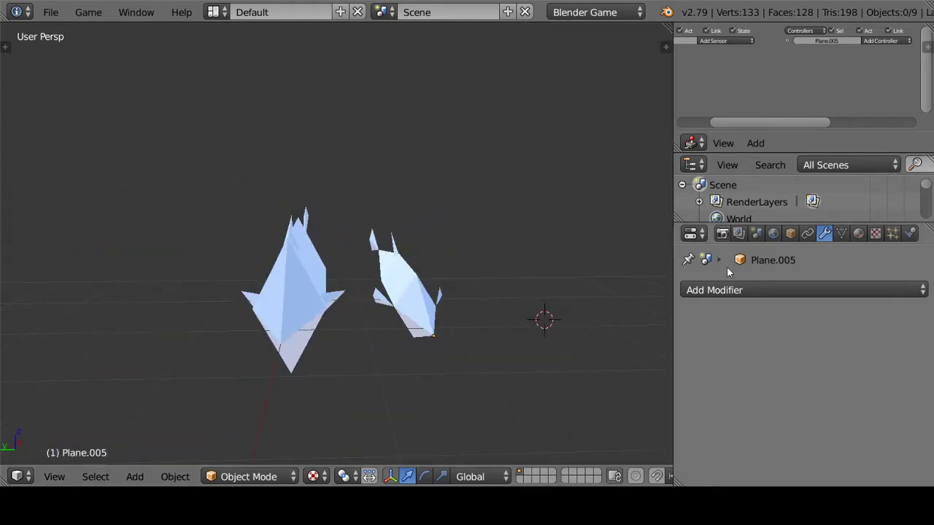
Turn off Shadows in the Render properties' shading settings
click(722, 234)
scroll(744, 380, down, 3)
scroll(745, 381, down, 4)
scroll(738, 394, down, 5)
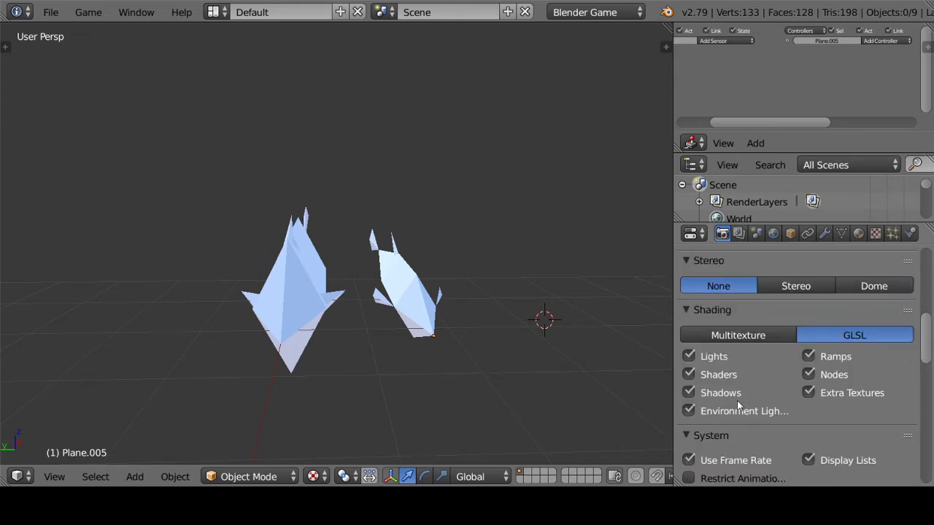
click(688, 392)
mouse_move(609, 382)
middle_down()
mouse_move(441, 338)
mouse_move(282, 273)
mouse_move(175, 311)
mouse_move(290, 327)
mouse_move(502, 288)
mouse_move(423, 296)
mouse_move(375, 281)
mouse_move(371, 304)
middle_up()
scroll(418, 342, up, 2)
scroll(419, 342, up, 2)
scroll(402, 340, down, 3)
Save over Peixe Tutorial.blend, then lower the Desktop Audio volume in OBS Studio
key(ctrl+s)
click(399, 332)
key(alt+Tab)
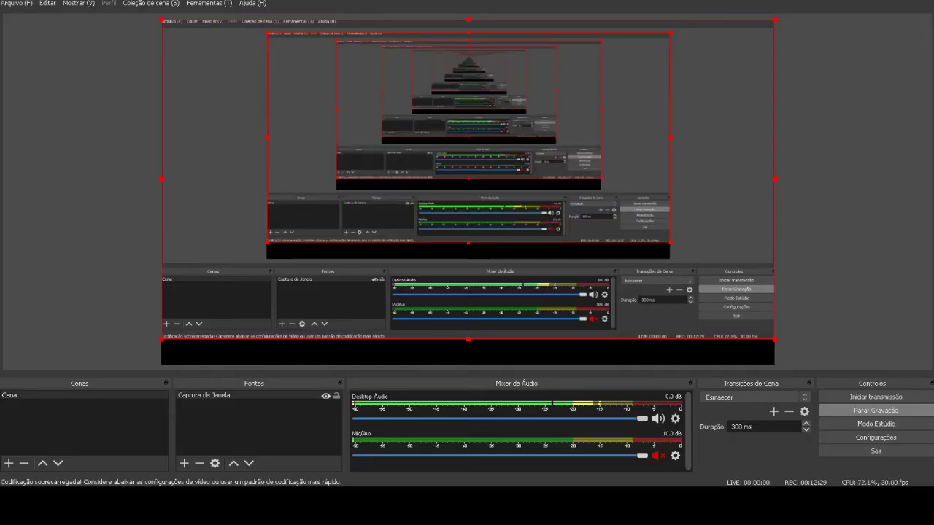
drag(594, 418, 571, 419)
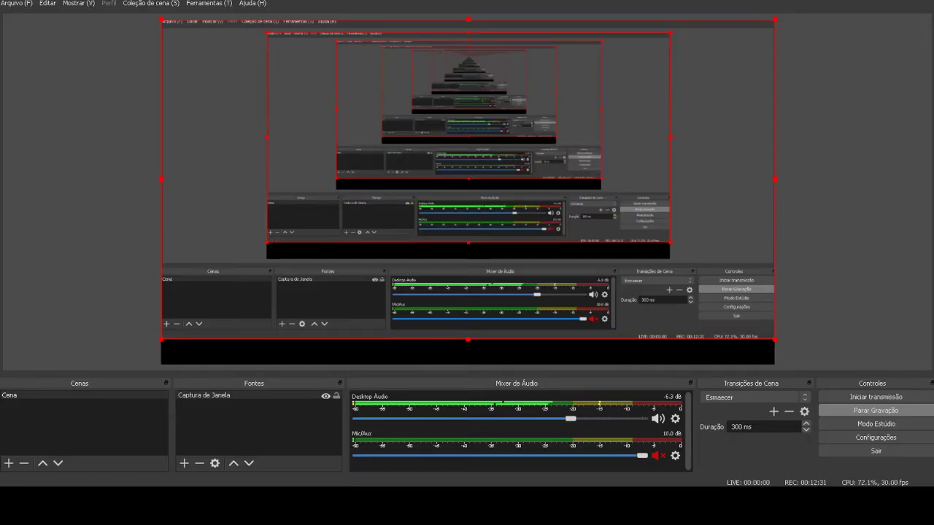